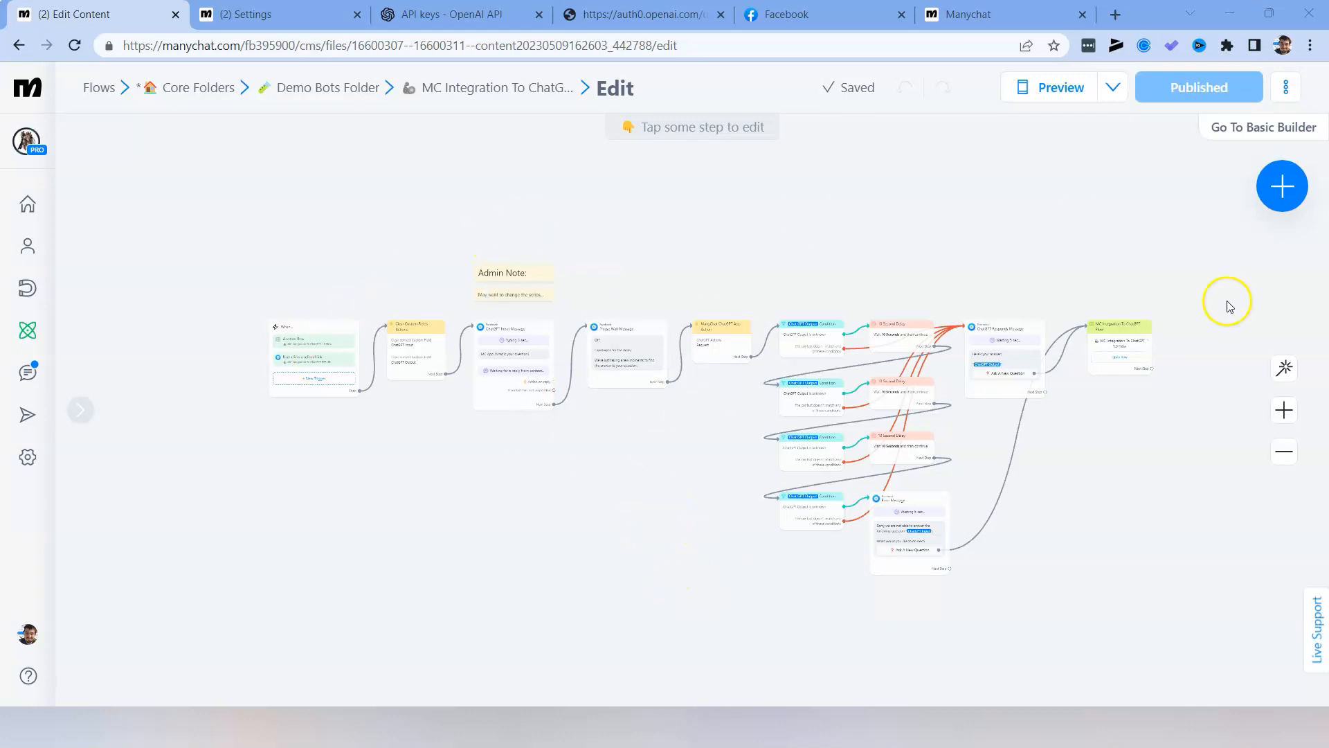
# Examine the layout of the MC Integration To ChatGPT flow, from its starting triggers to the ChatGPT Responds Message.
pyautogui.scroll(5, 632, 547)
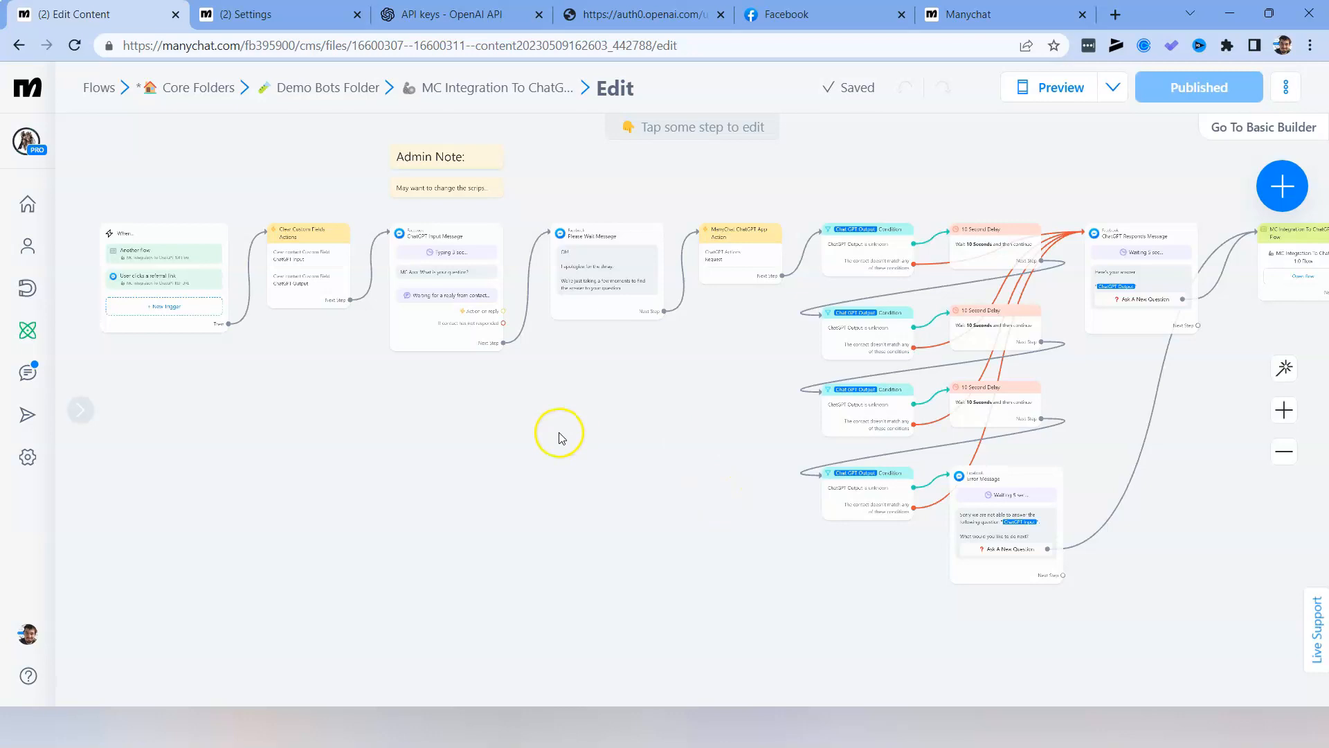
pyautogui.scroll(3, 533, 309)
pyautogui.scroll(2, 738, 535)
pyautogui.moveTo(738, 536); pyautogui.dragTo(927, 528)
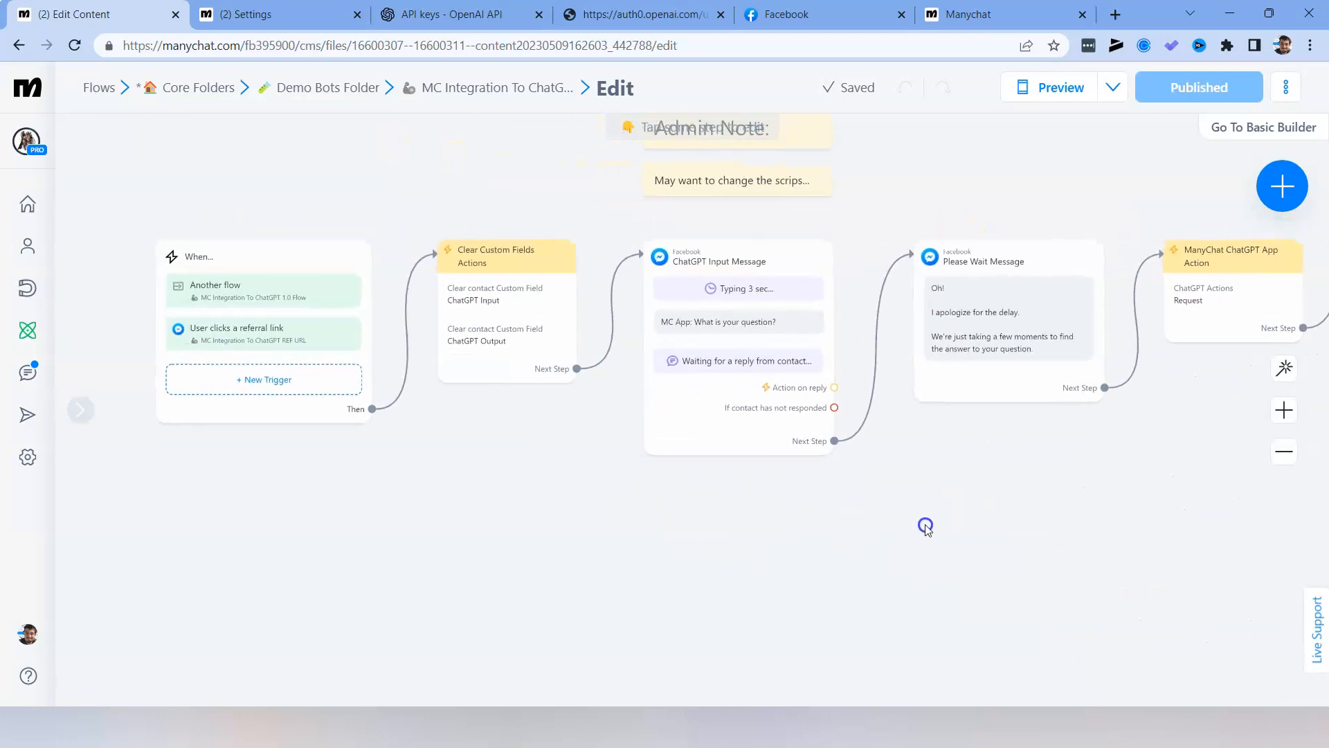
pyautogui.scroll(-1, 1003, 540)
pyautogui.moveTo(1113, 567); pyautogui.dragTo(891, 573)
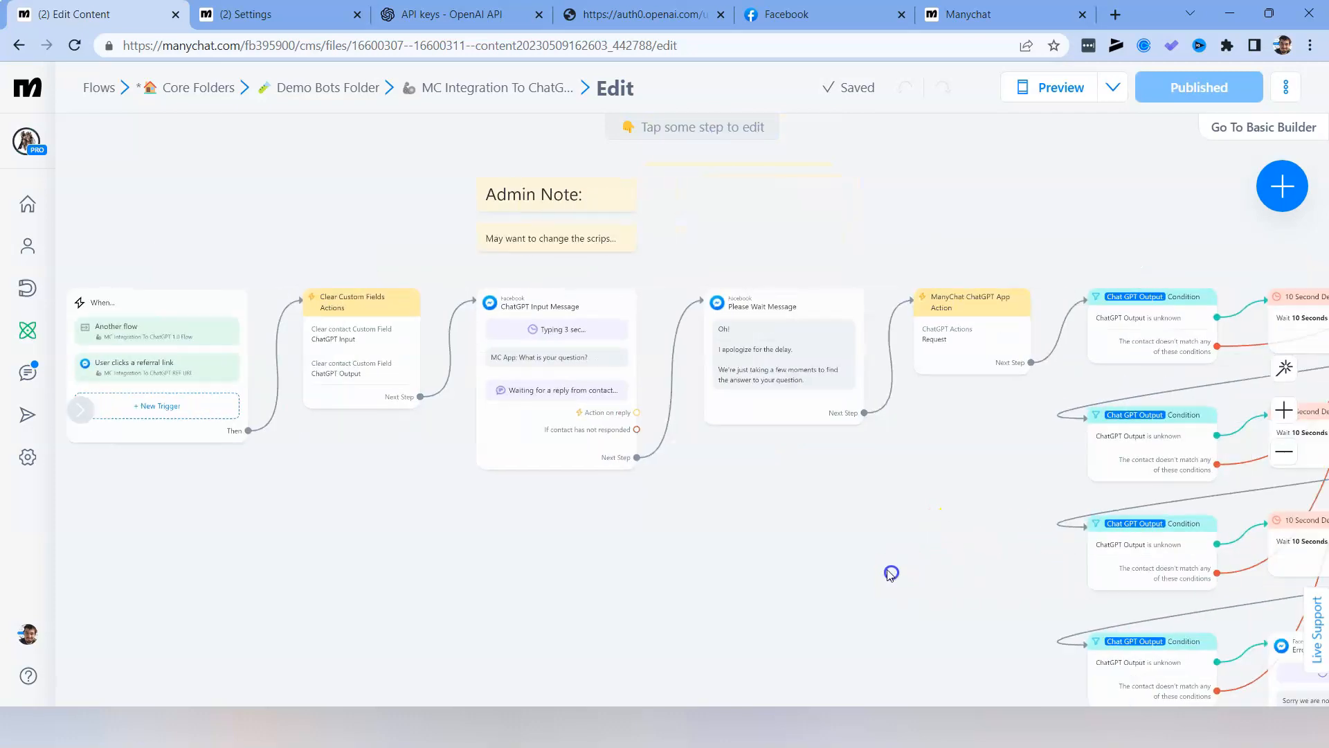
pyautogui.scroll(-1, 891, 573)
pyautogui.moveTo(997, 522); pyautogui.dragTo(743, 529)
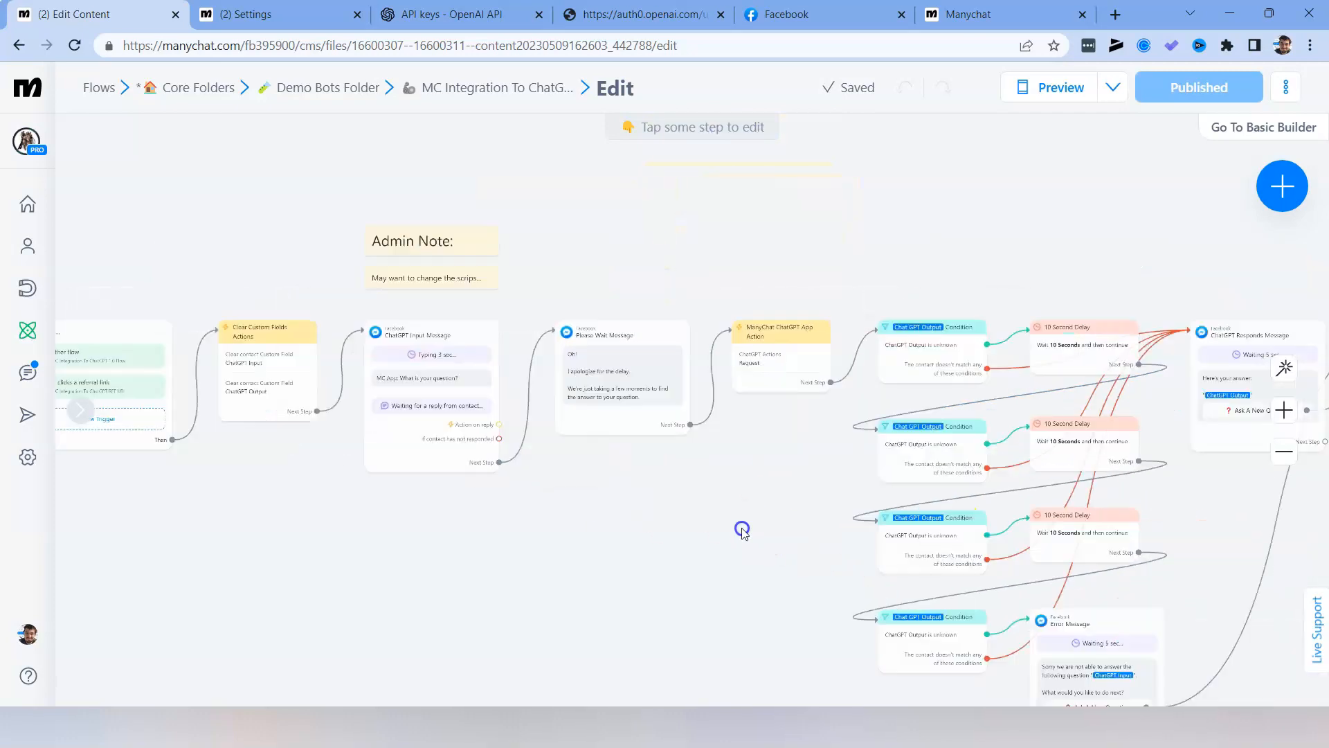
pyautogui.moveTo(563, 543); pyautogui.dragTo(823, 552)
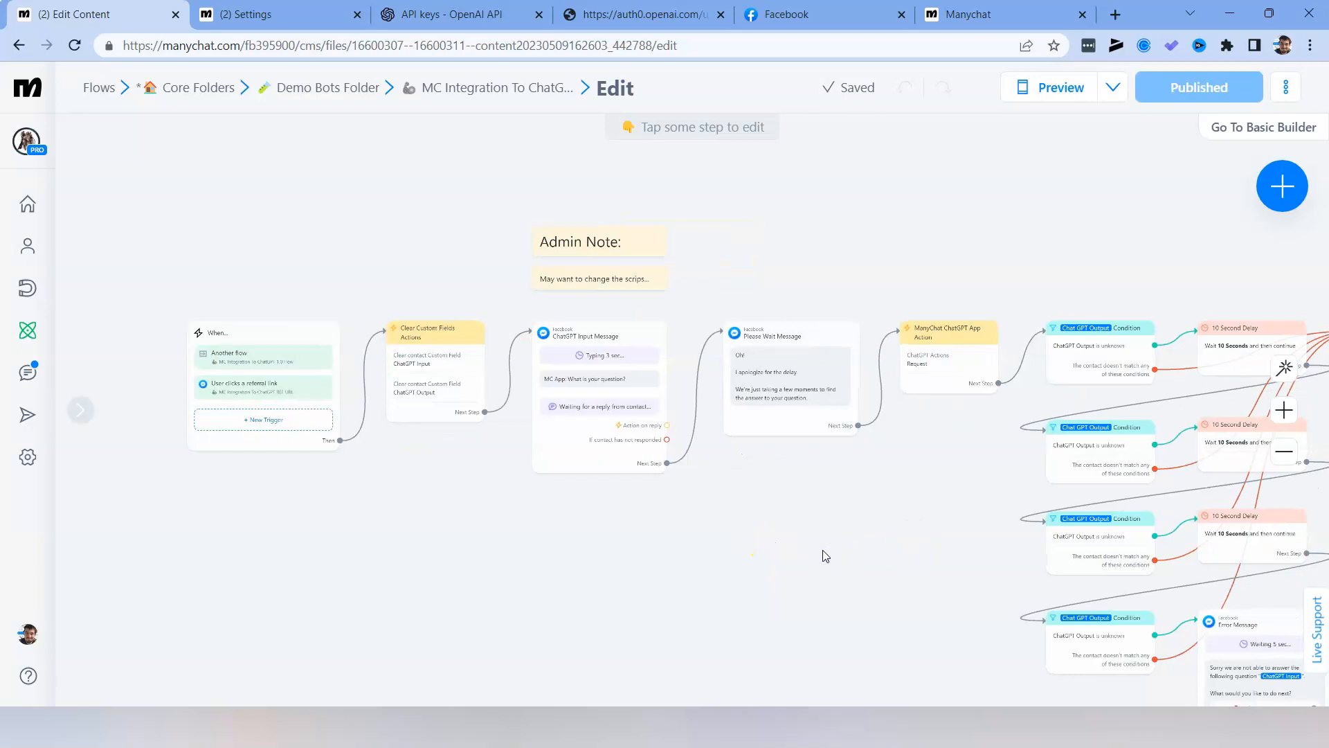
# Review the flow's triggers, the Clear Custom Fields actions, the ChatGPT Input Message and the Please Wait Message.
pyautogui.scroll(3, 582, 611)
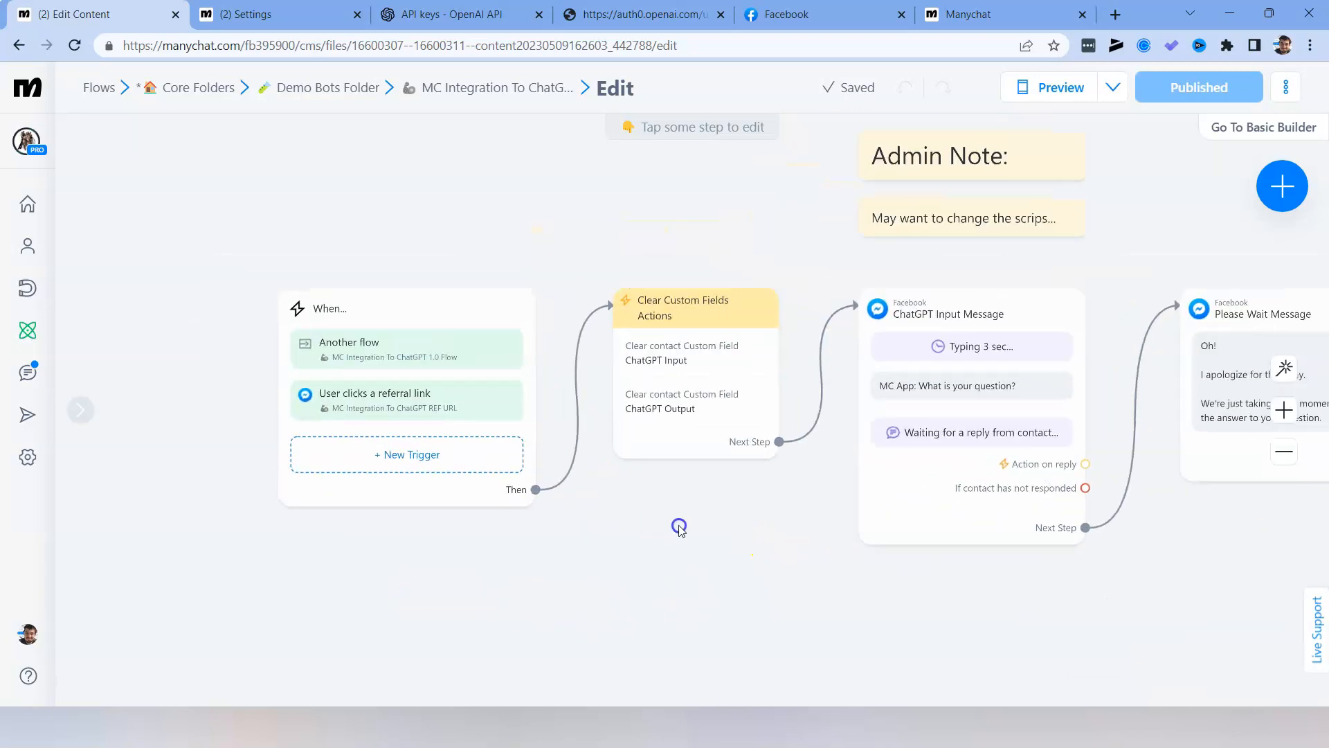
pyautogui.scroll(1, 614, 528)
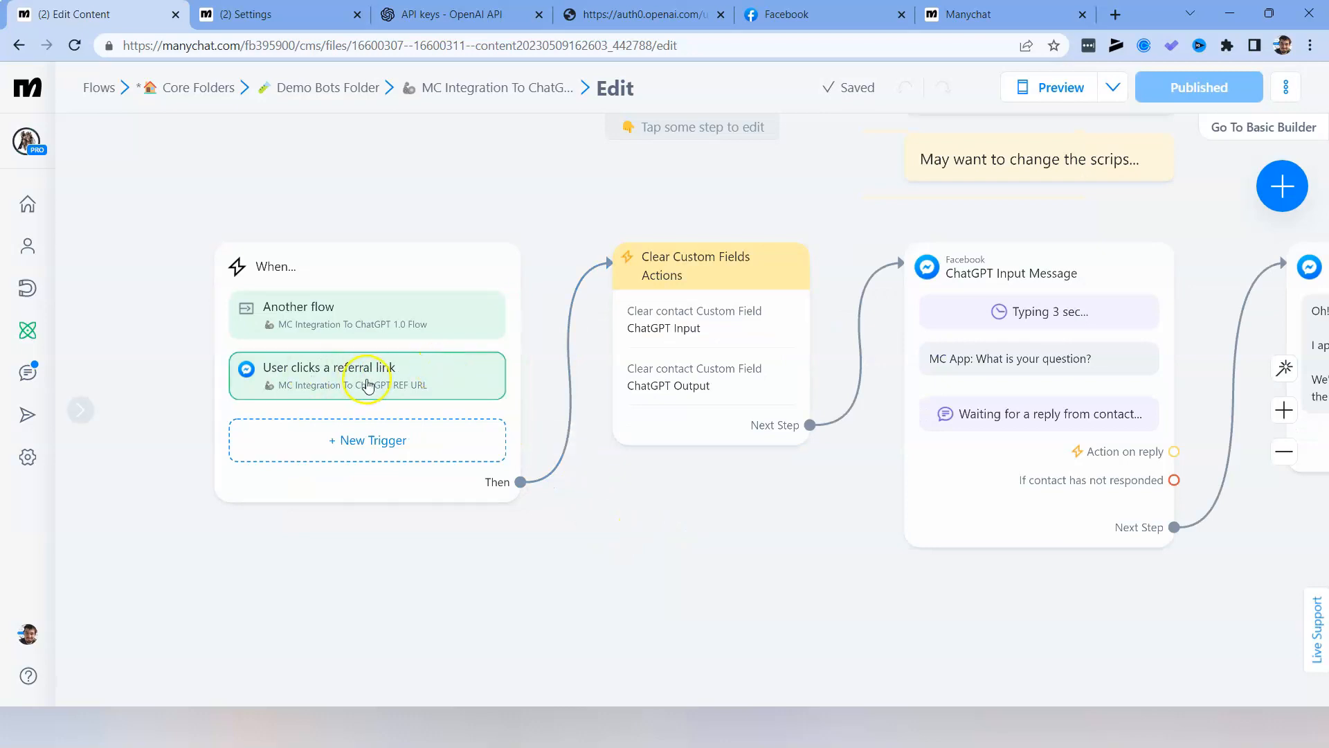
pyautogui.moveTo(700, 586); pyautogui.dragTo(607, 597)
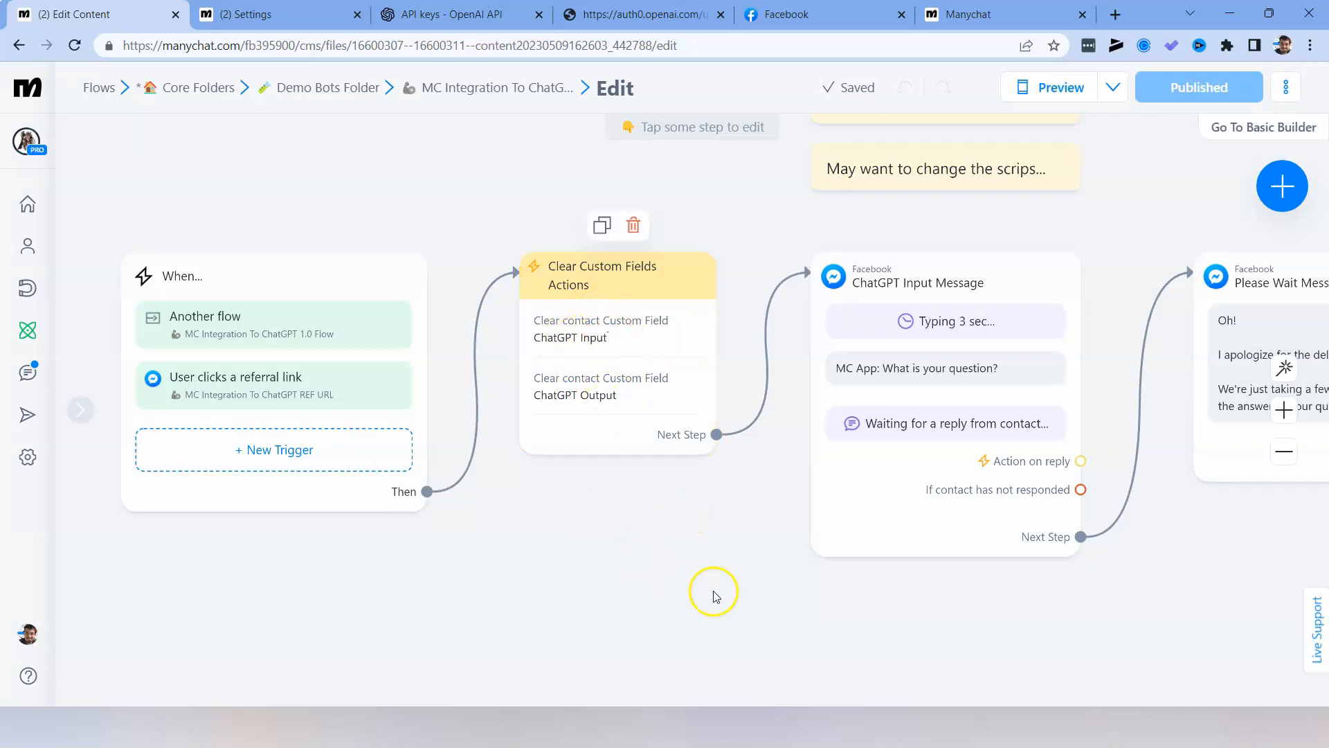
pyautogui.moveTo(683, 579); pyautogui.dragTo(534, 602)
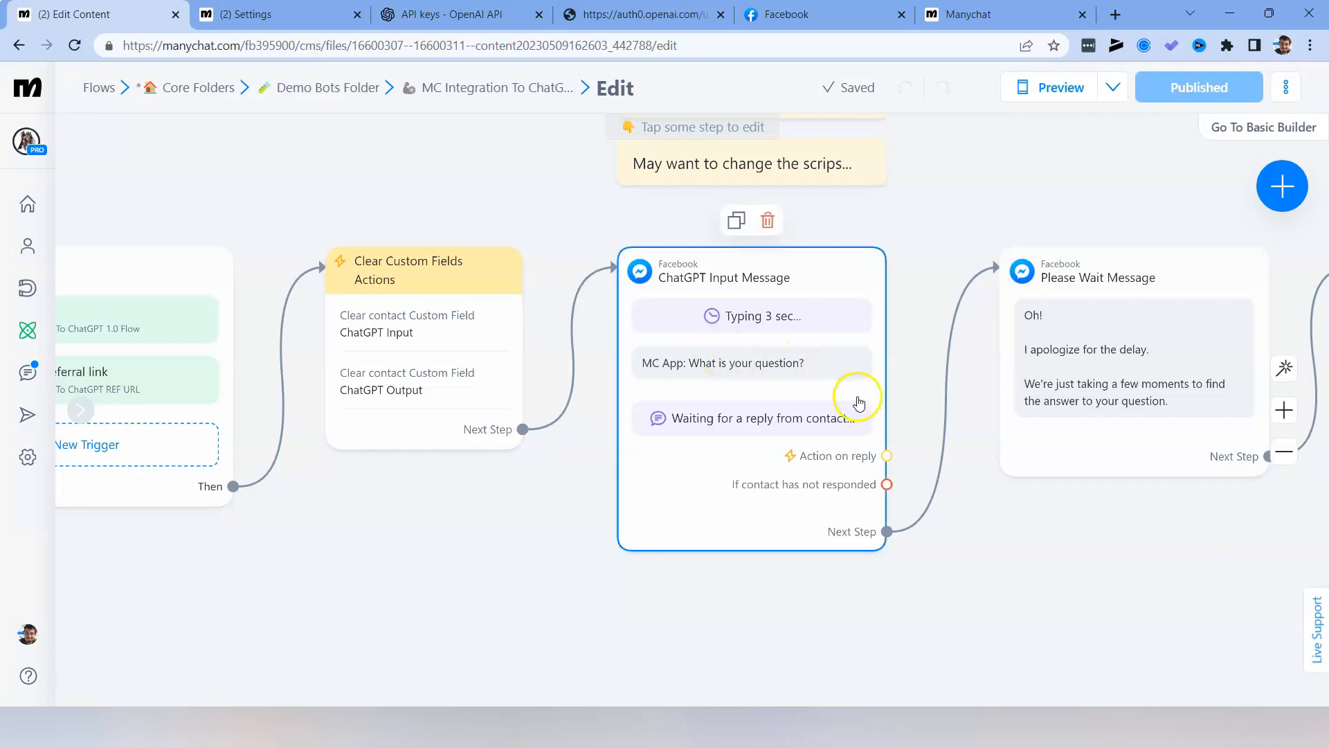
pyautogui.moveTo(929, 672); pyautogui.dragTo(585, 661)
pyautogui.moveTo(869, 596); pyautogui.dragTo(681, 602)
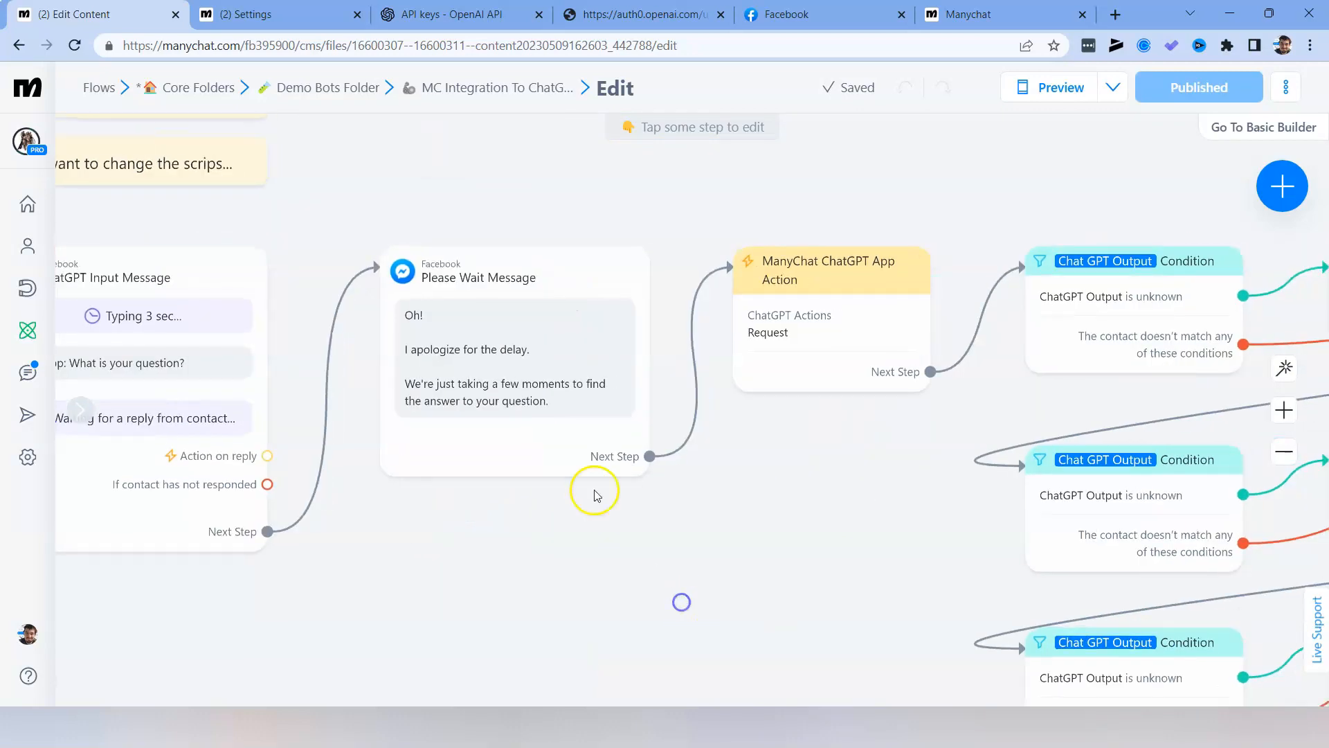
# Check the user input settings of the ChatGPT Input Message, including the custom field that stores the reply.
pyautogui.moveTo(398, 625); pyautogui.dragTo(675, 622)
pyautogui.click(367, 380)
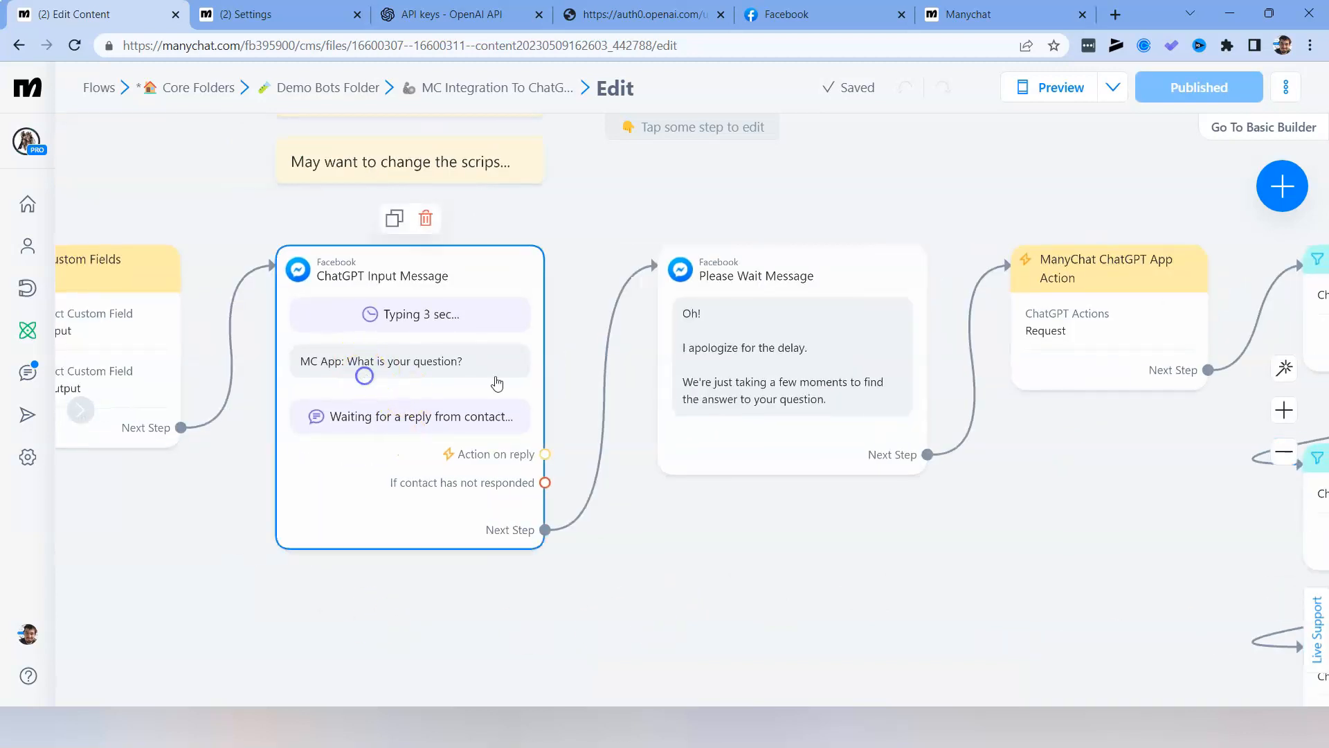
pyautogui.click(863, 580)
# Inspect the basic and advanced settings of the Request in the ManyChat ChatGPT App Action, leaving without saving.
pyautogui.moveTo(1024, 579); pyautogui.dragTo(727, 524)
pyautogui.moveTo(896, 617); pyautogui.dragTo(693, 581)
pyautogui.moveTo(504, 379)
pyautogui.hscroll(3, 565, 549)
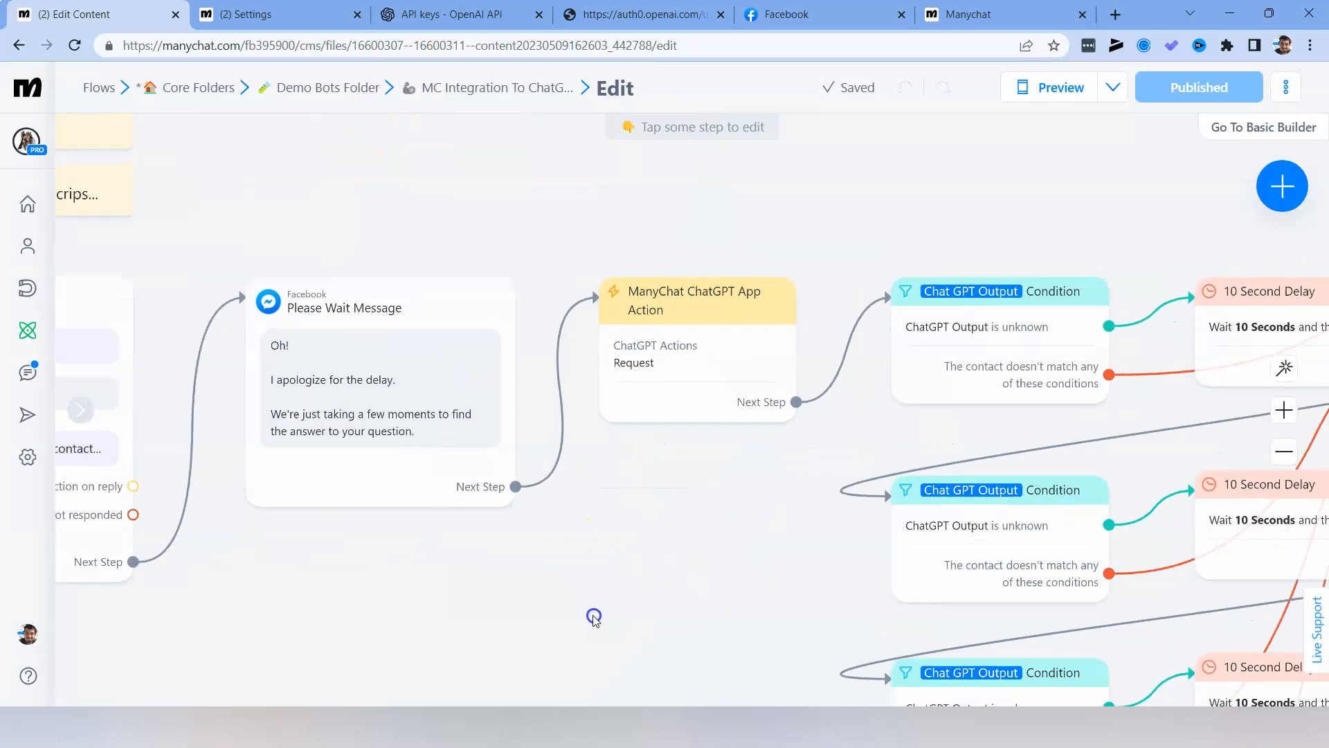
pyautogui.hscroll(3, 647, 567)
pyautogui.moveTo(609, 362)
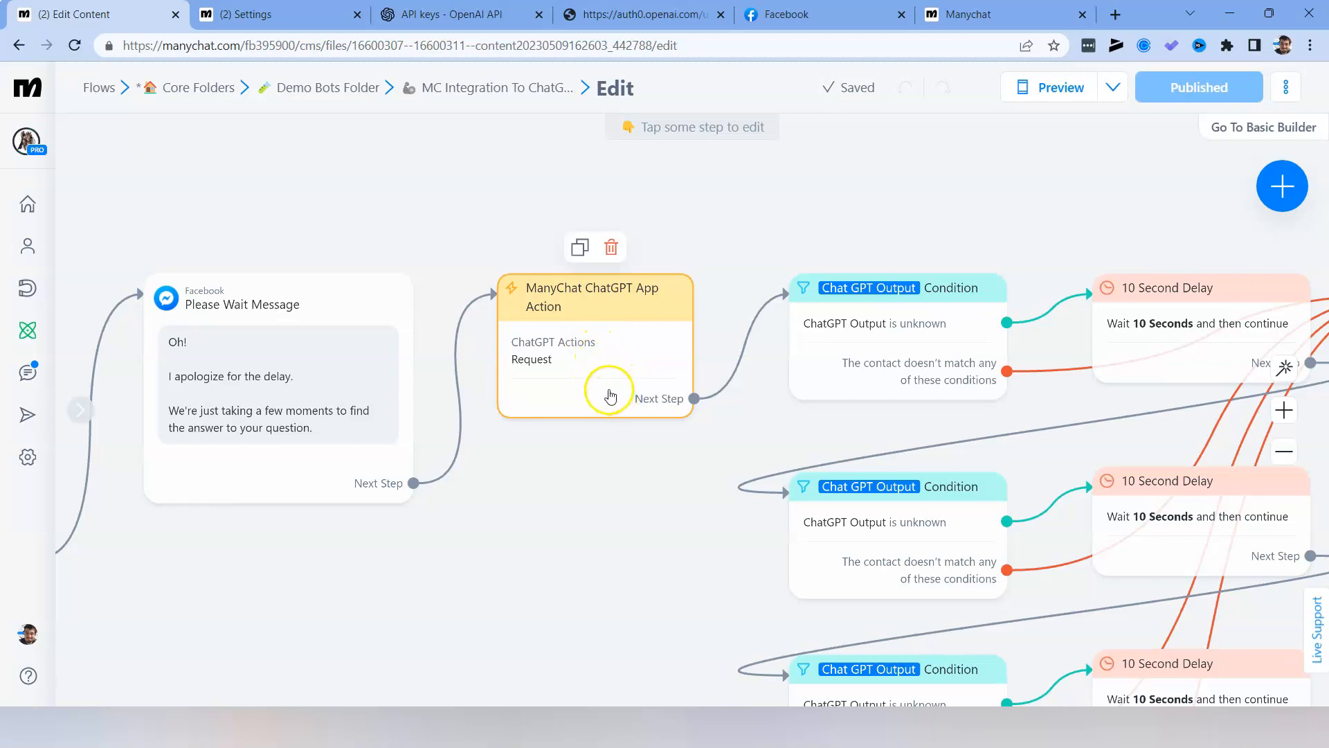
pyautogui.click(653, 376)
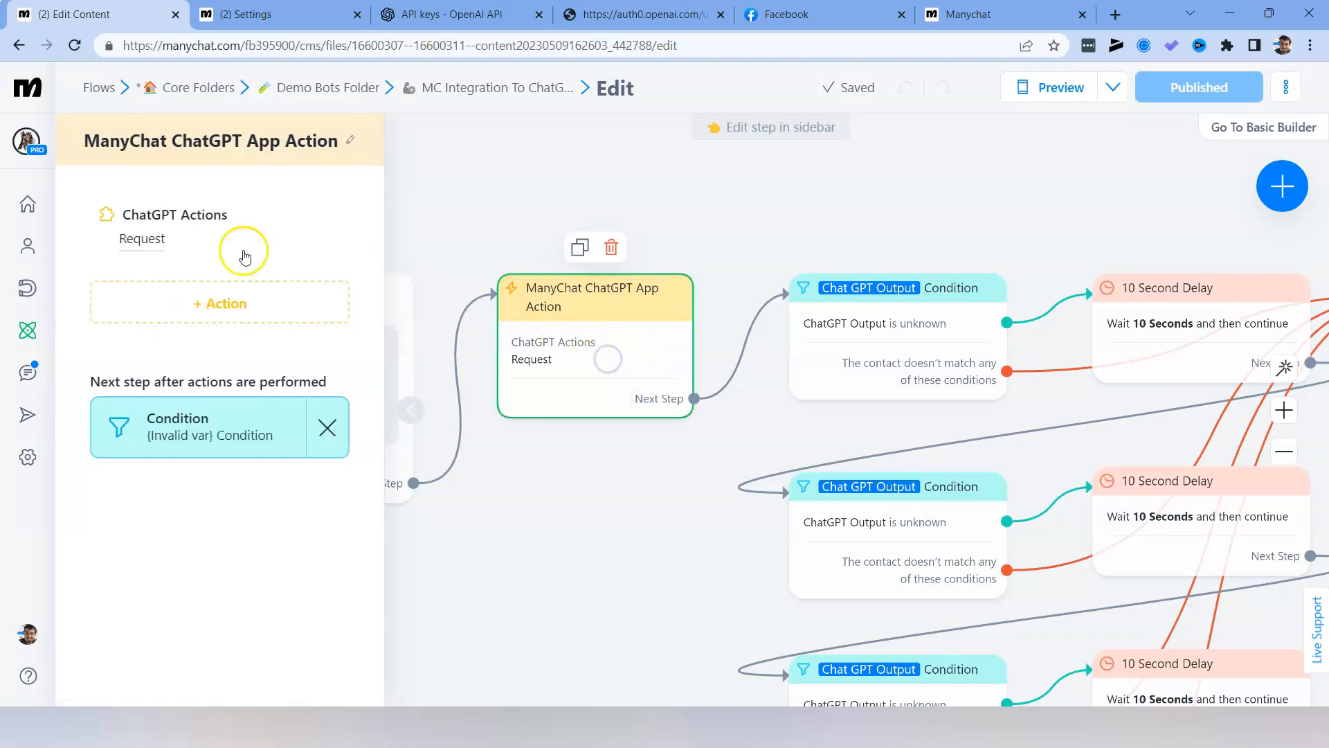
pyautogui.click(159, 244)
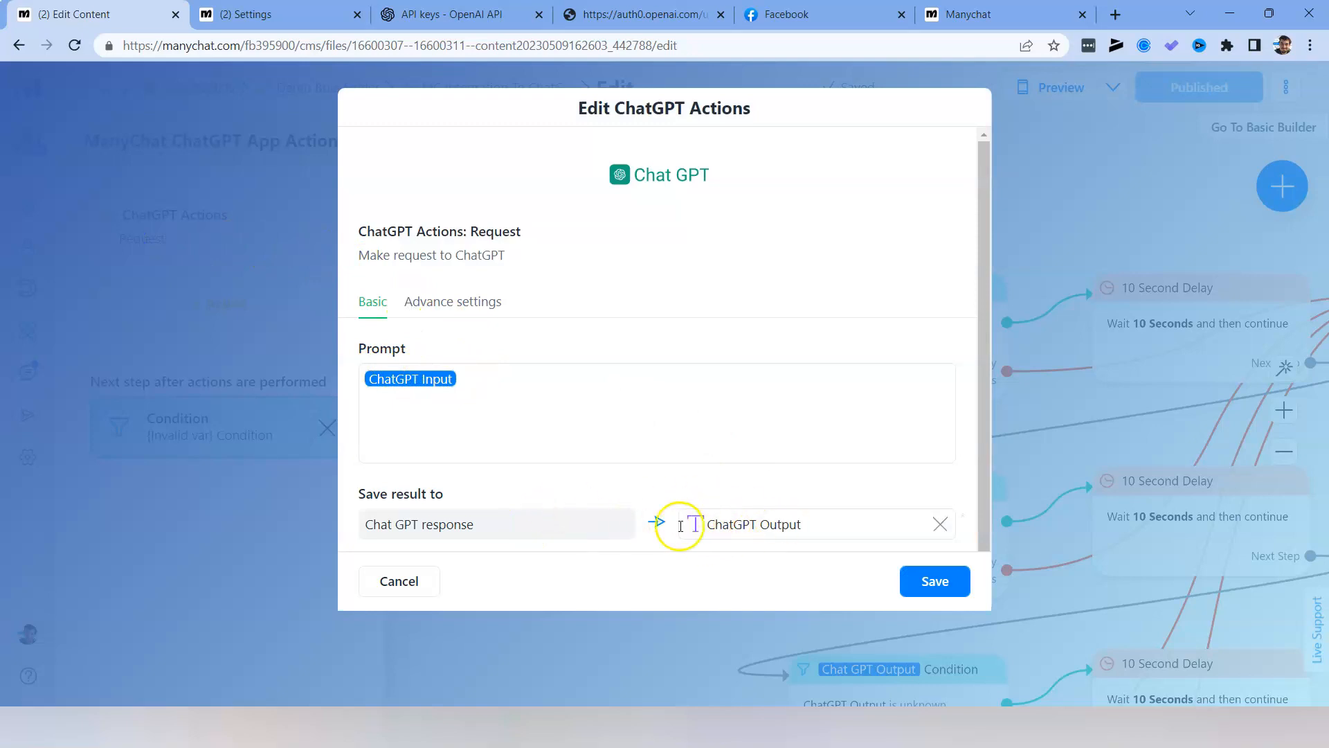
pyautogui.click(430, 300)
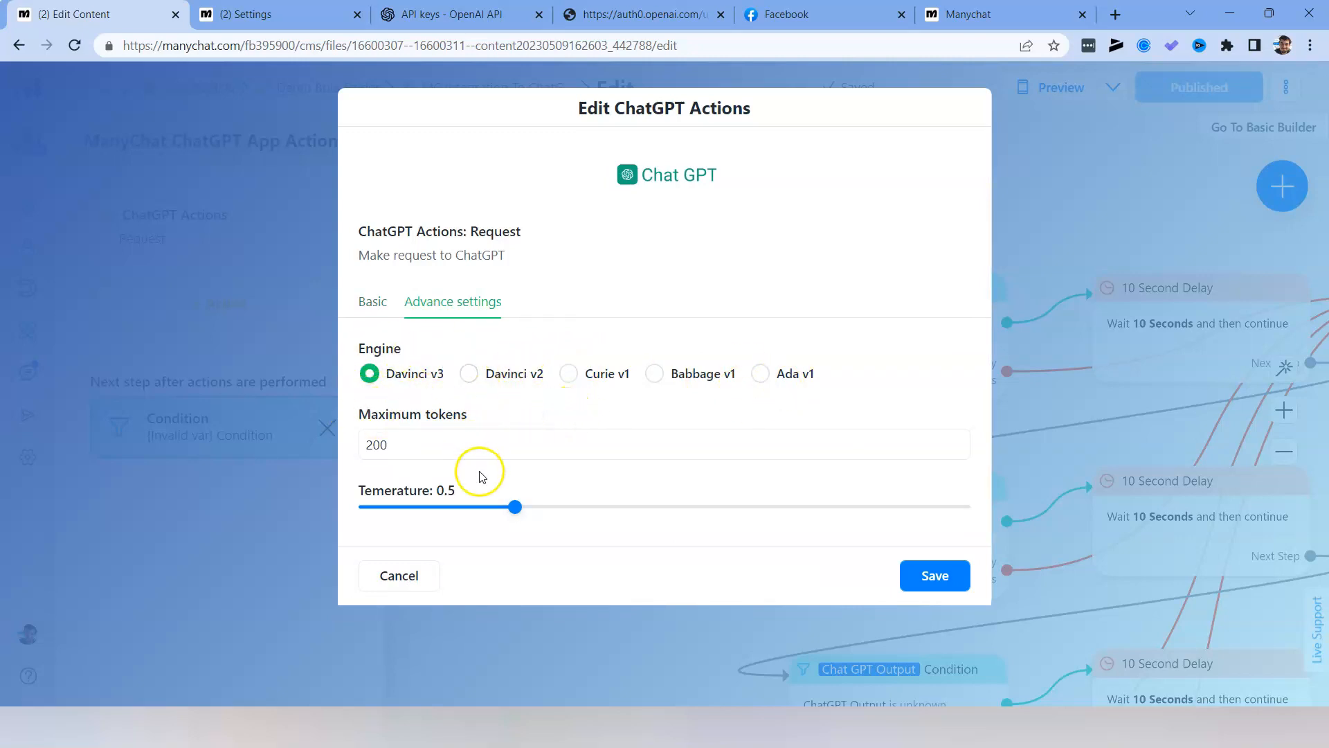
pyautogui.click(407, 567)
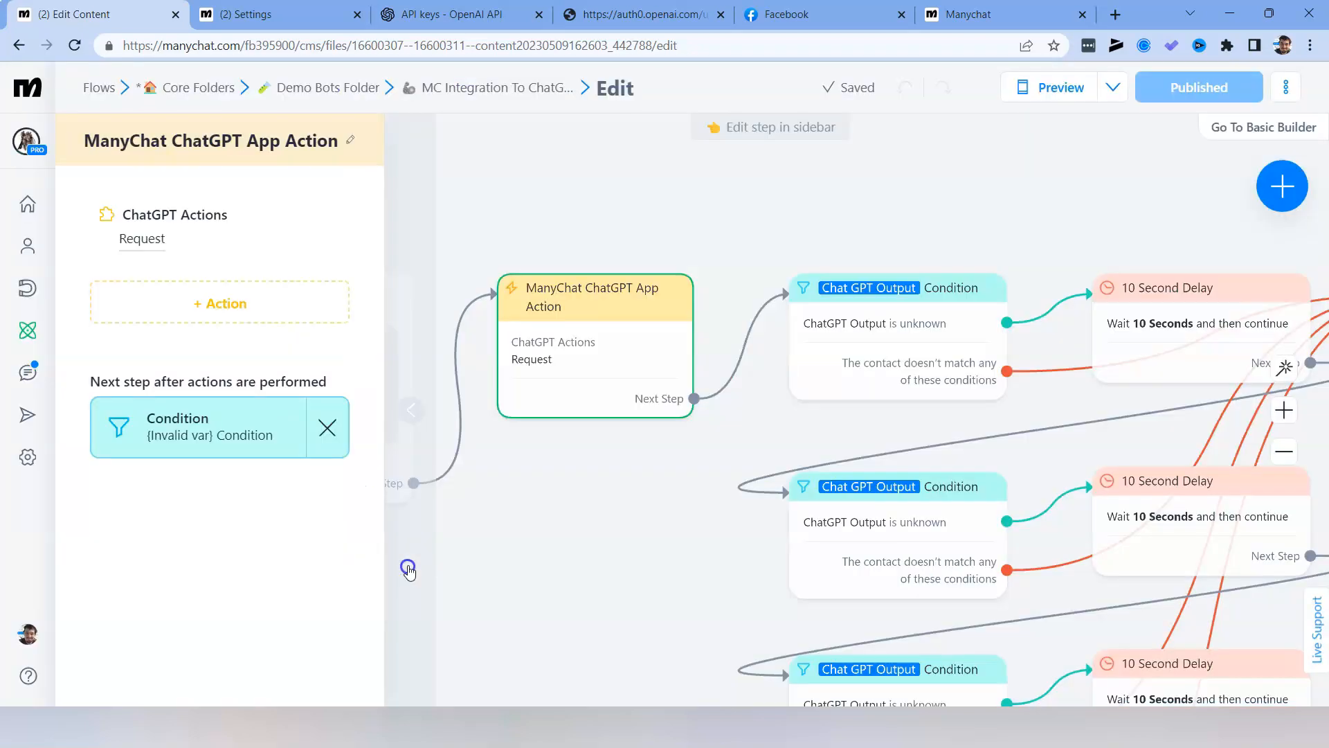
pyautogui.click(623, 534)
# Examine the chain of ChatGPT Output conditions and 10 Second Delays leading to the ChatGPT Responds Message.
pyautogui.scroll(-2, 684, 560)
pyautogui.moveTo(593, 564); pyautogui.dragTo(404, 567)
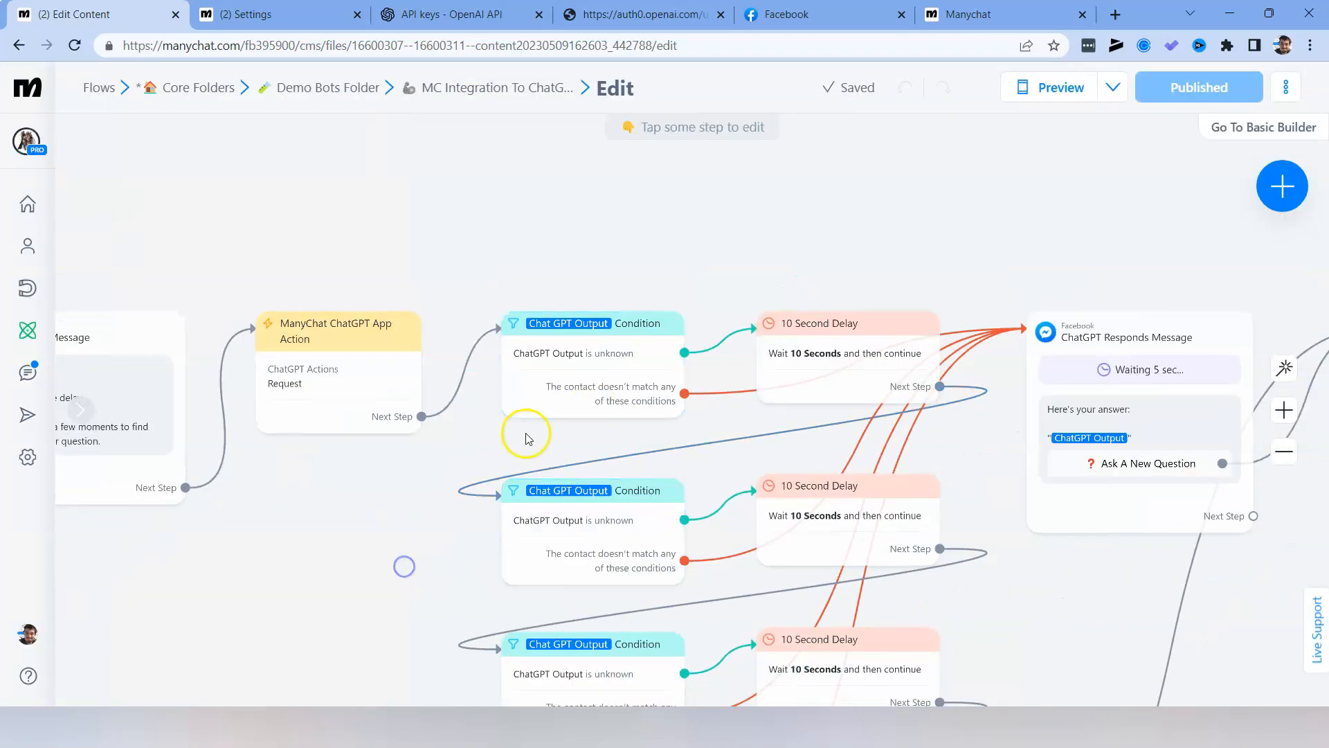
pyautogui.scroll(-3, 535, 432)
pyautogui.scroll(1, 464, 437)
pyautogui.scroll(1, 450, 438)
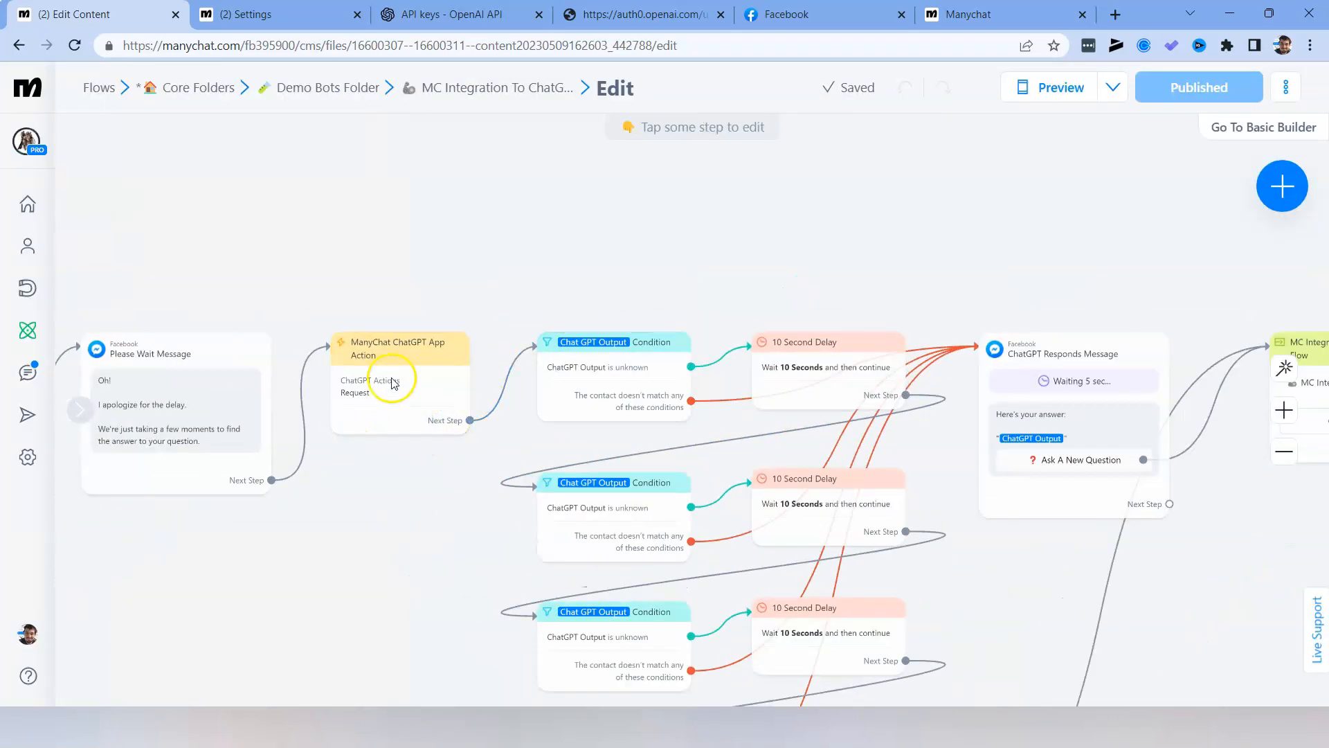
pyautogui.moveTo(433, 519); pyautogui.dragTo(379, 494)
pyautogui.scroll(-1, 378, 494)
pyautogui.moveTo(862, 575); pyautogui.dragTo(780, 532)
pyautogui.moveTo(793, 584); pyautogui.dragTo(777, 524)
pyautogui.click(775, 283)
pyautogui.scroll(1, 773, 319)
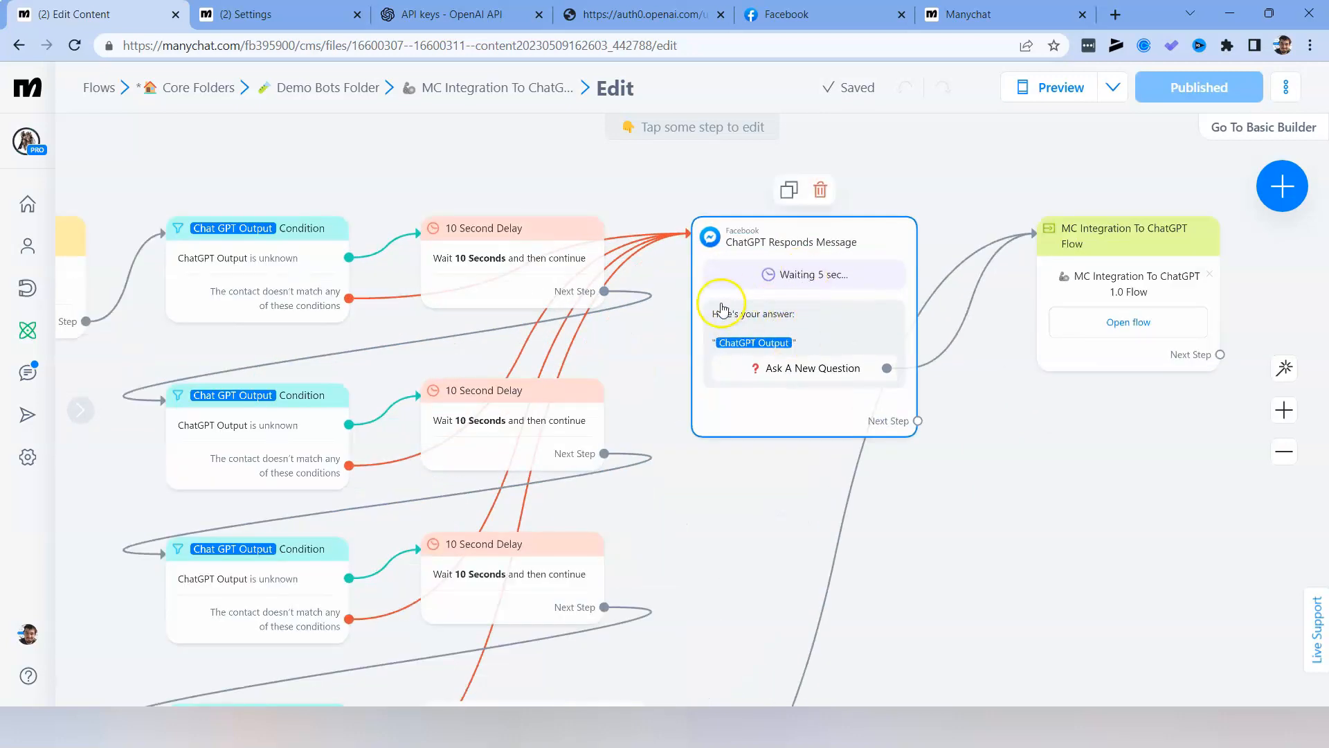
pyautogui.moveTo(1000, 626); pyautogui.dragTo(1169, 508)
pyautogui.scroll(-1, 1170, 508)
pyautogui.moveTo(1107, 564); pyautogui.dragTo(1087, 476)
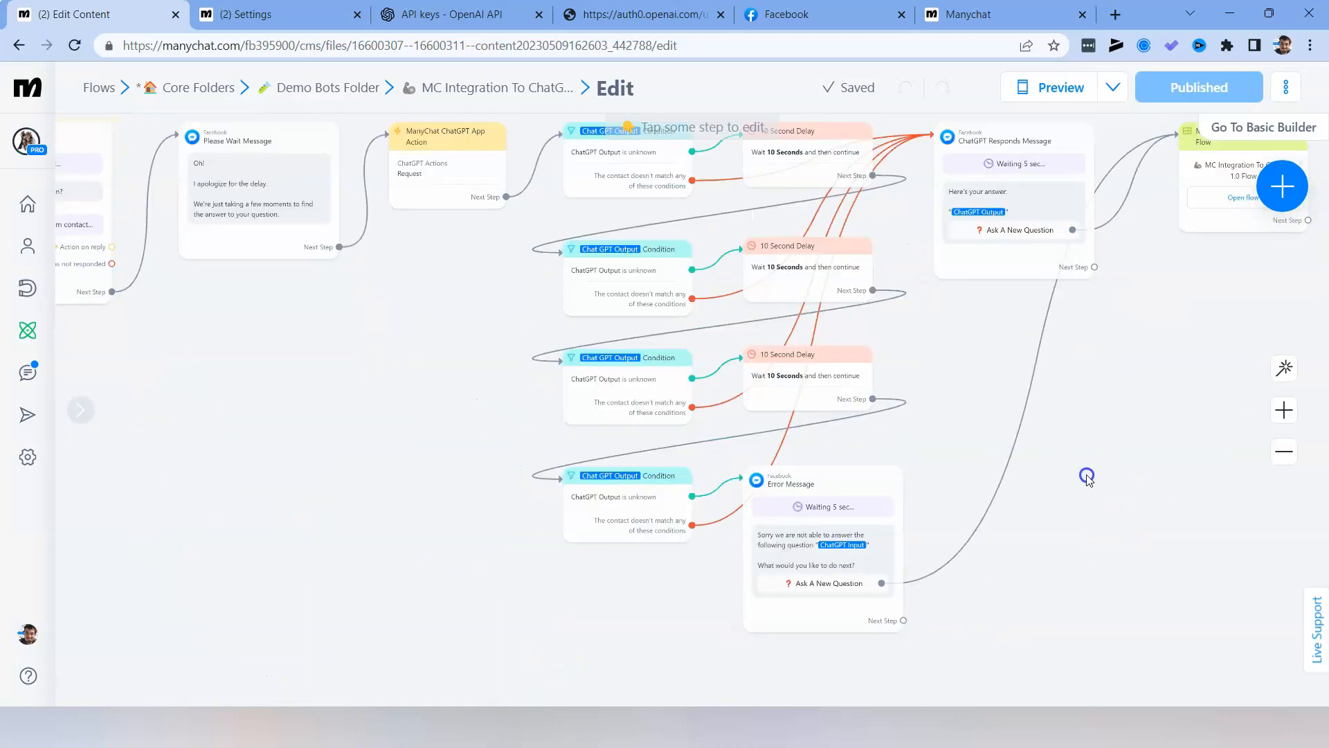
# Review the Error Message branch and its link back to the start of the MC Integration To ChatGPT flow.
pyautogui.click(427, 168)
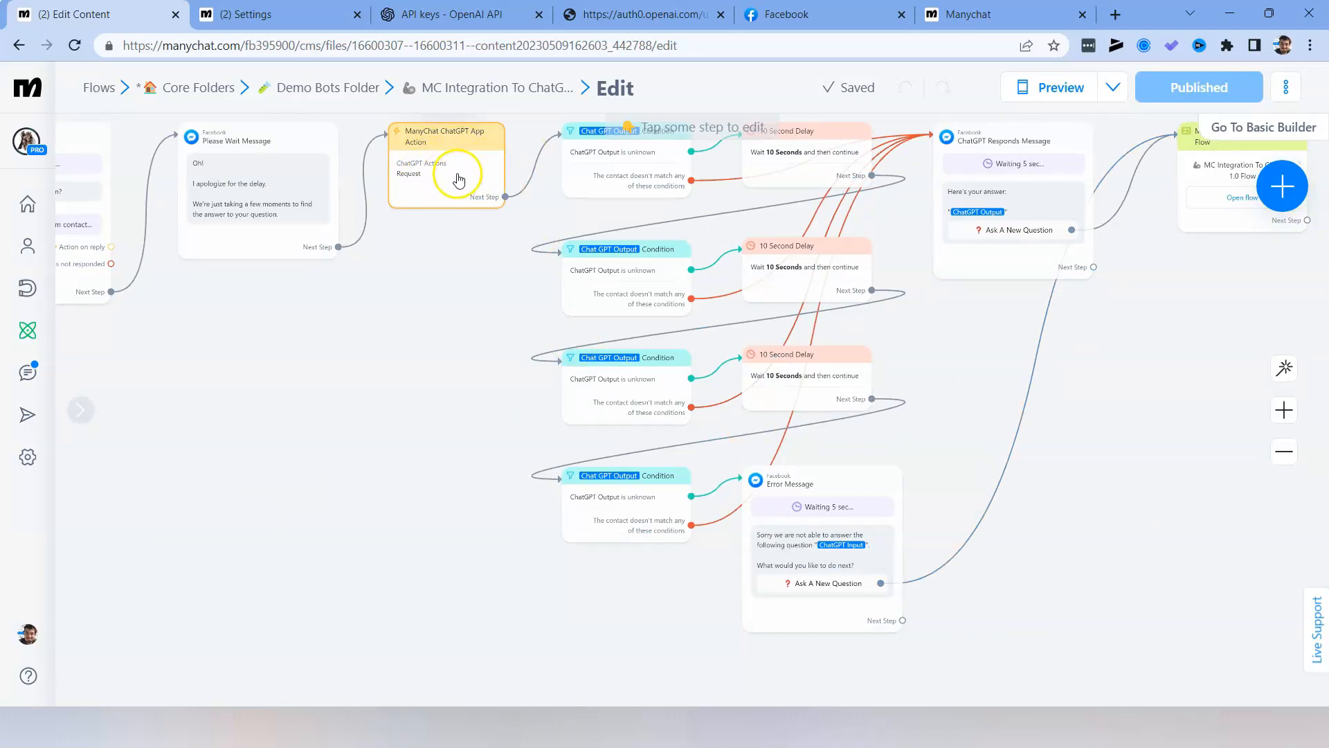
pyautogui.click(807, 549)
pyautogui.scroll(2, 808, 552)
pyautogui.scroll(-2, 810, 552)
pyautogui.moveTo(961, 379); pyautogui.dragTo(862, 485)
pyautogui.scroll(-2, 862, 486)
pyautogui.moveTo(1026, 527); pyautogui.dragTo(1079, 524)
pyautogui.scroll(2, 878, 322)
pyautogui.scroll(-2, 912, 505)
pyautogui.click(552, 469)
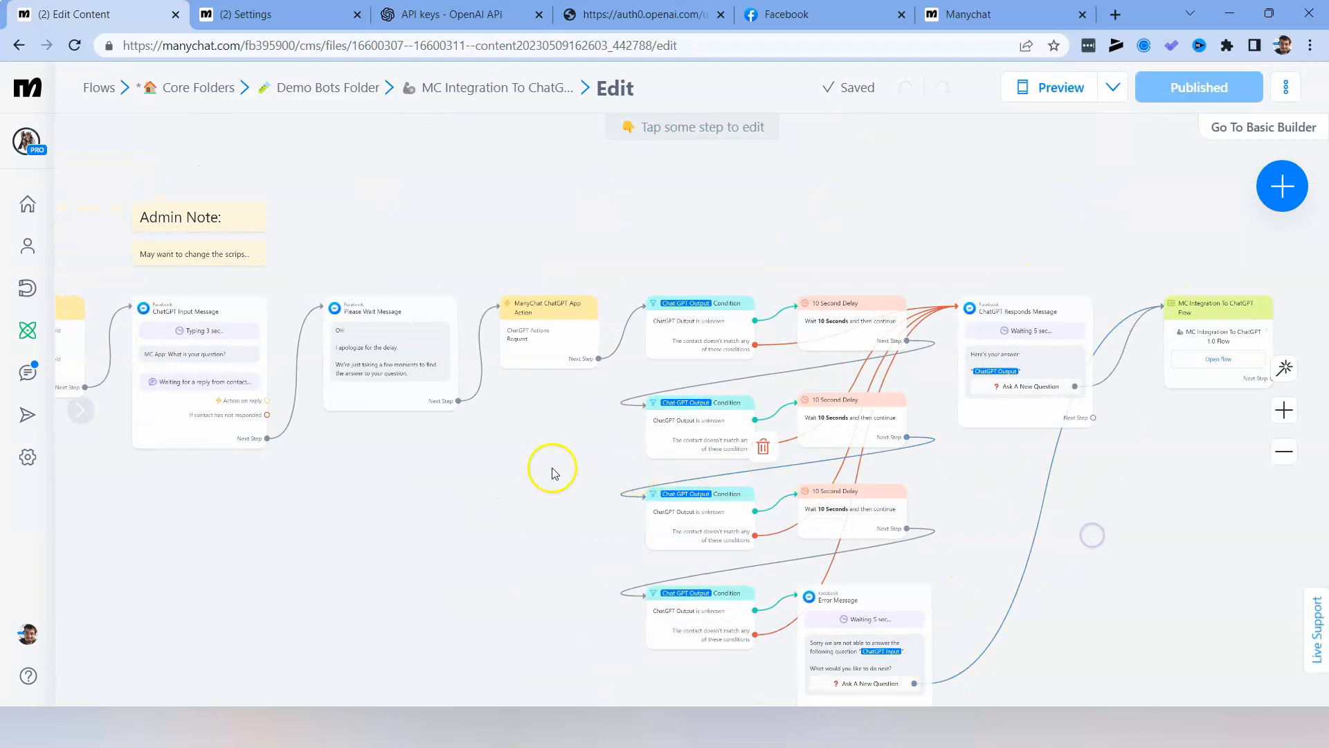
# Switch to Facebook and send "what is your name?" in the The Bot Assembly chat to test the bot.
pyautogui.click(840, 15)
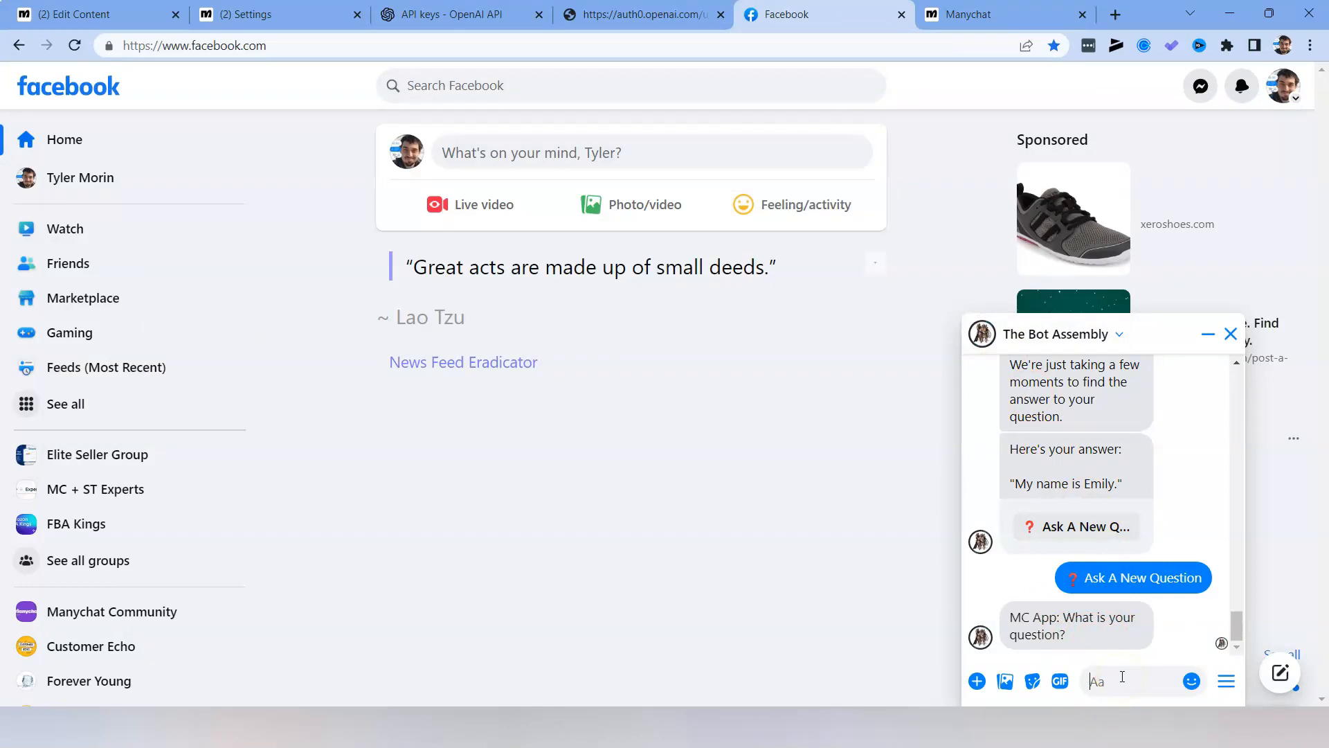
pyautogui.click(1122, 676)
pyautogui.write('what is your name')
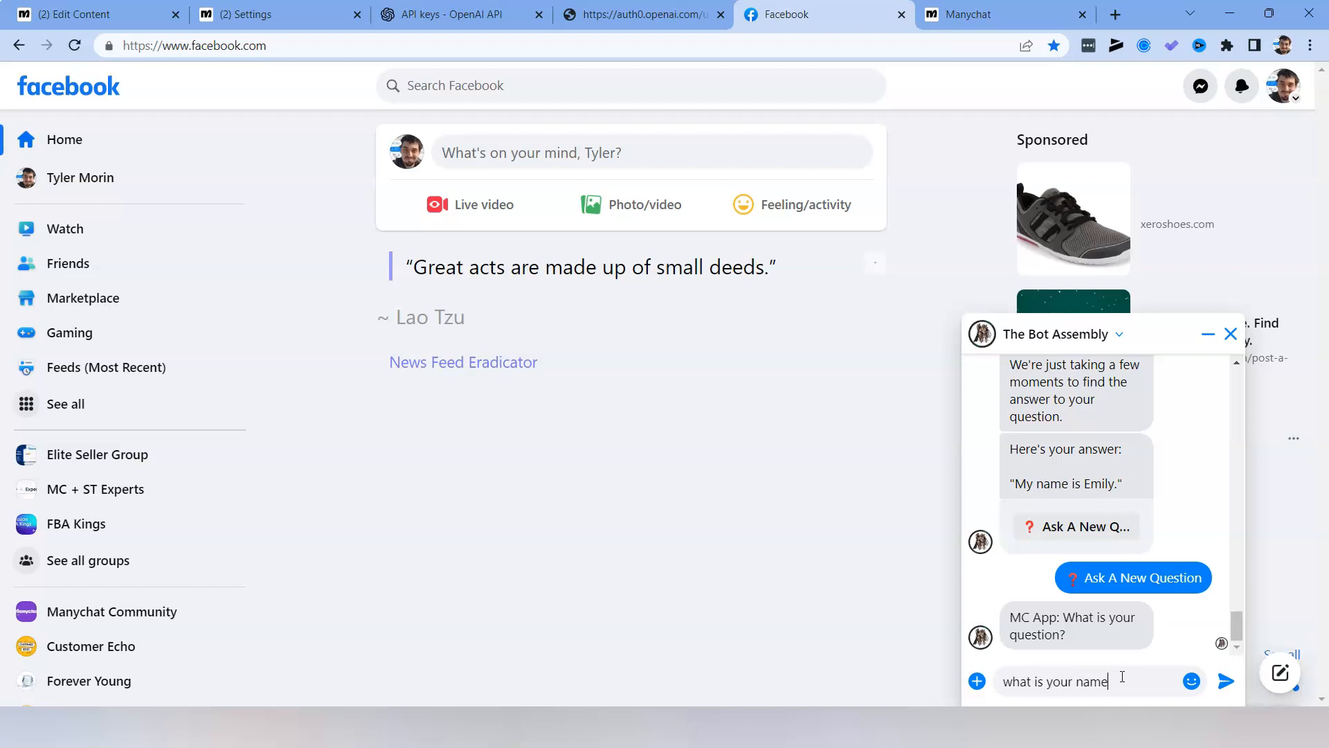
pyautogui.write('?')
pyautogui.press('Return')
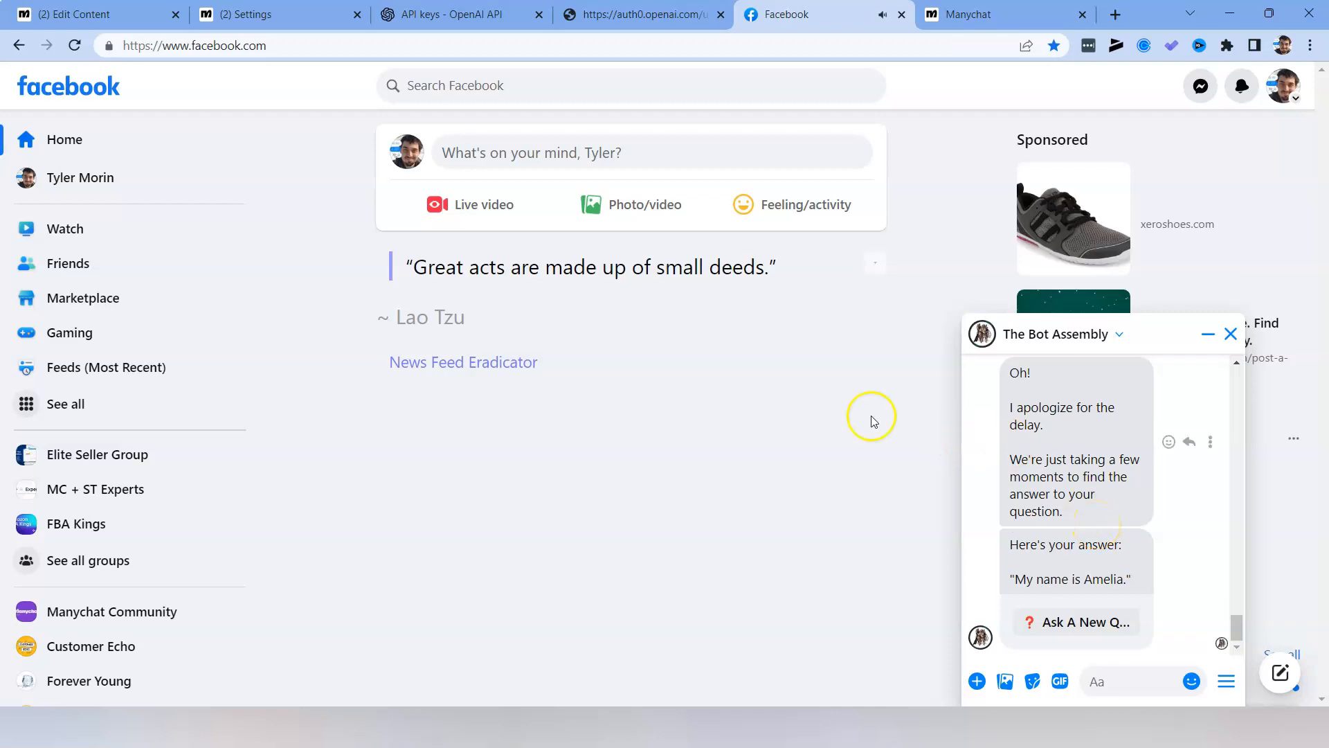
# Return to the Manychat flow and inspect the ChatGPT Request's prompt field, closing its settings without saving.
pyautogui.click(104, 14)
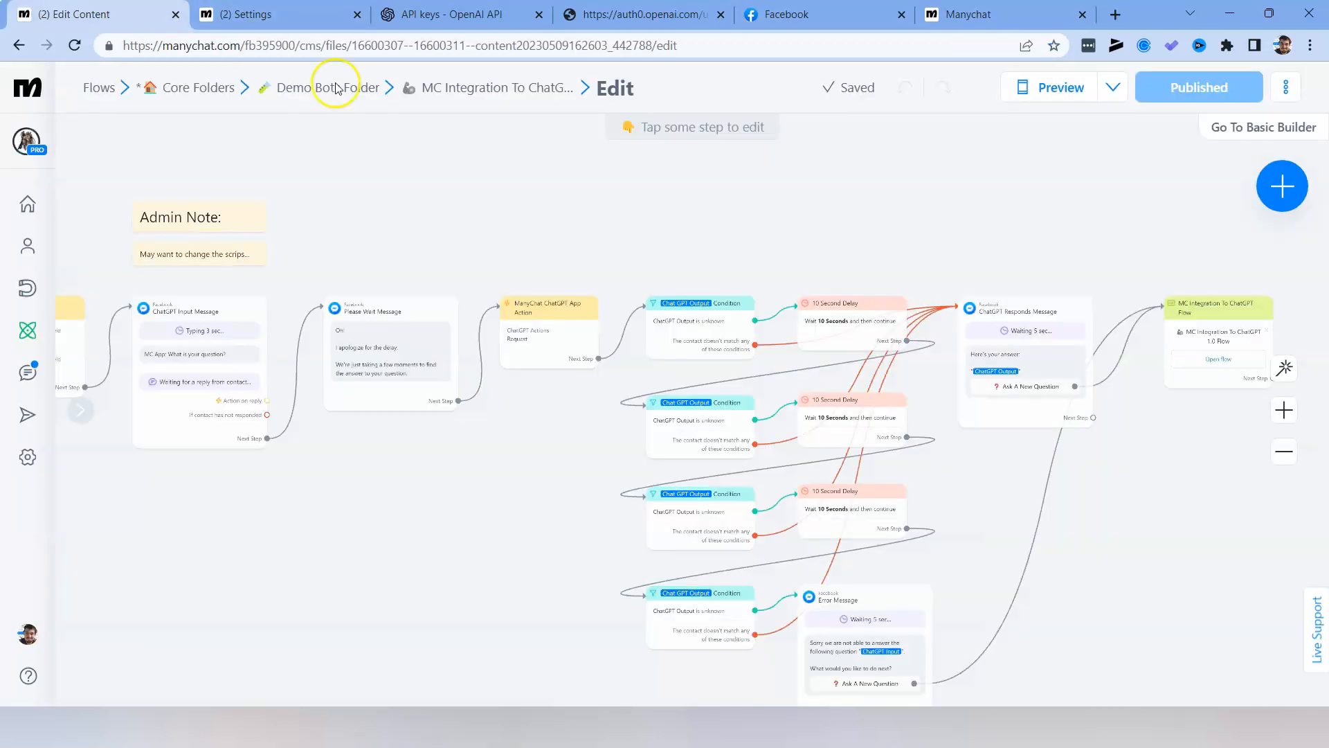
pyautogui.click(521, 339)
pyautogui.click(171, 240)
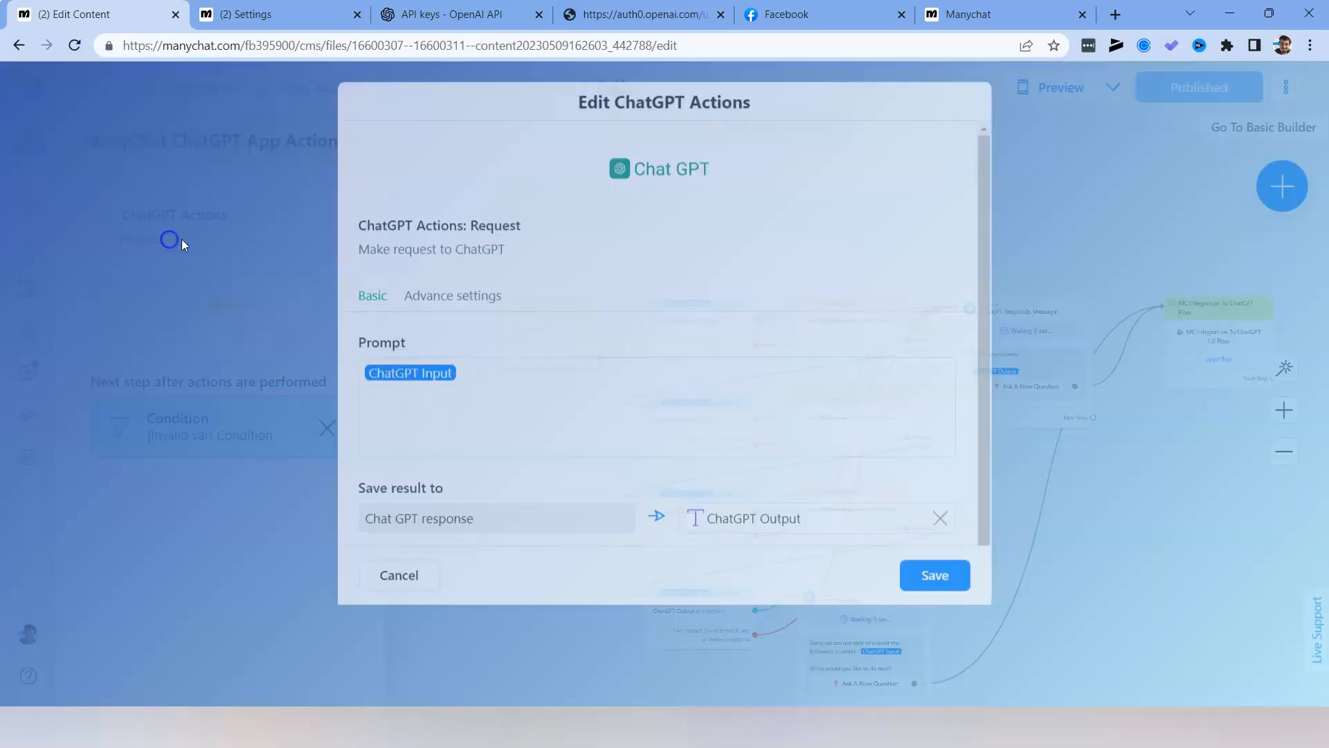
pyautogui.click(493, 392)
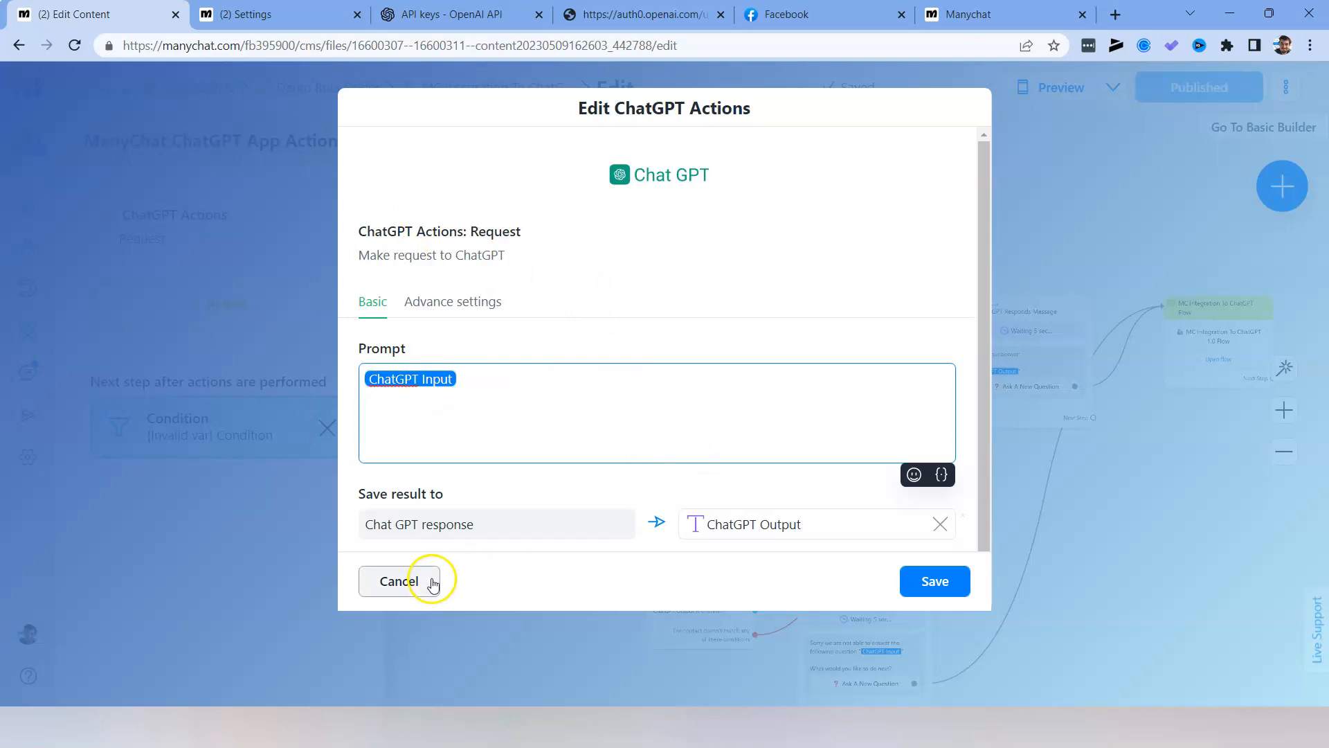
pyautogui.click(398, 581)
pyautogui.moveTo(458, 515); pyautogui.dragTo(639, 483)
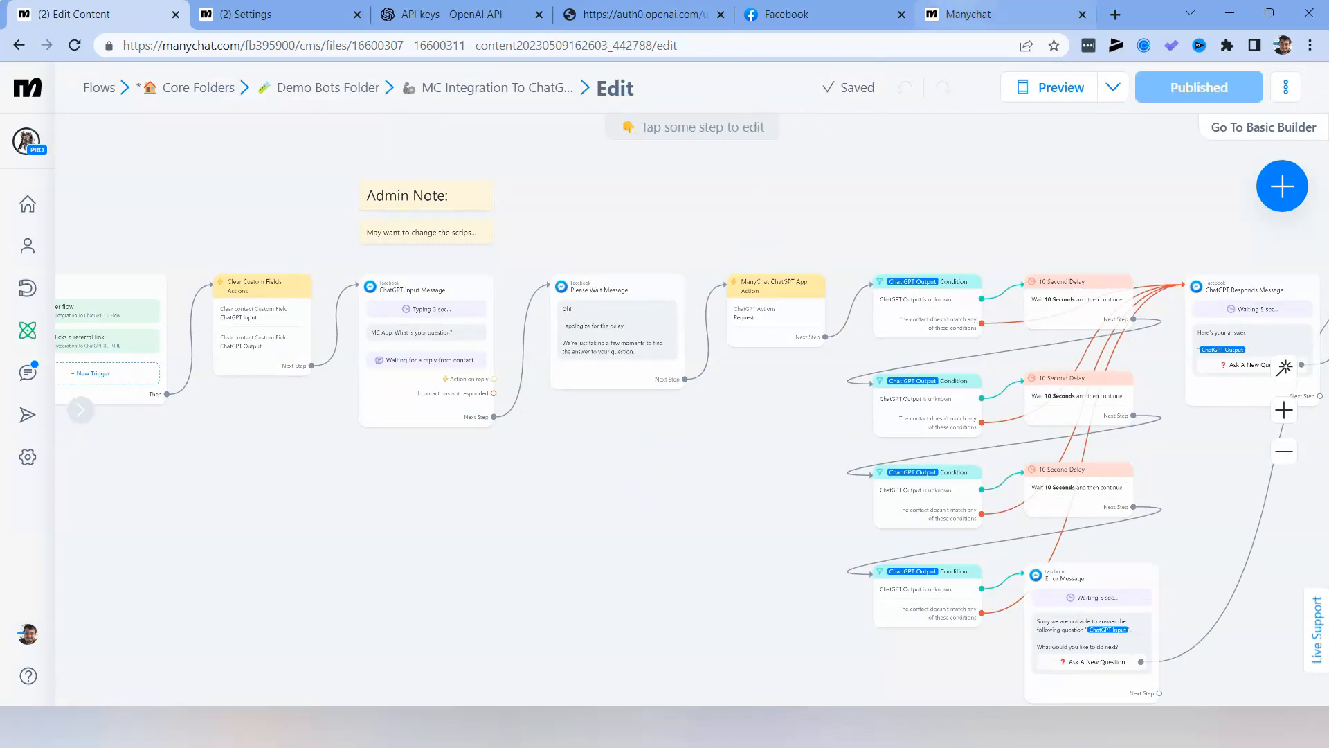
# Begin installing the MC Integration To ChatGPT - 1.0 Template from its Manychat review page.
pyautogui.click(962, 8)
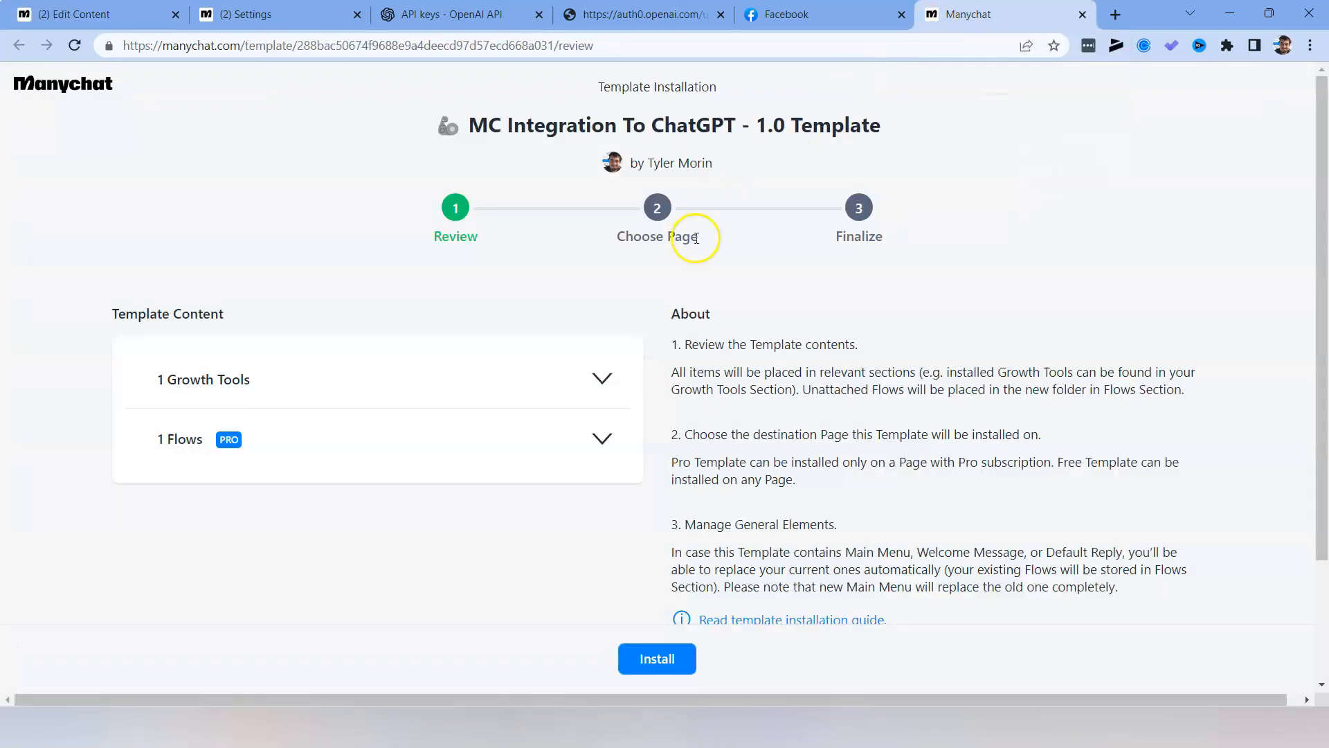
pyautogui.moveTo(506, 129); pyautogui.dragTo(696, 130)
pyautogui.click(696, 130)
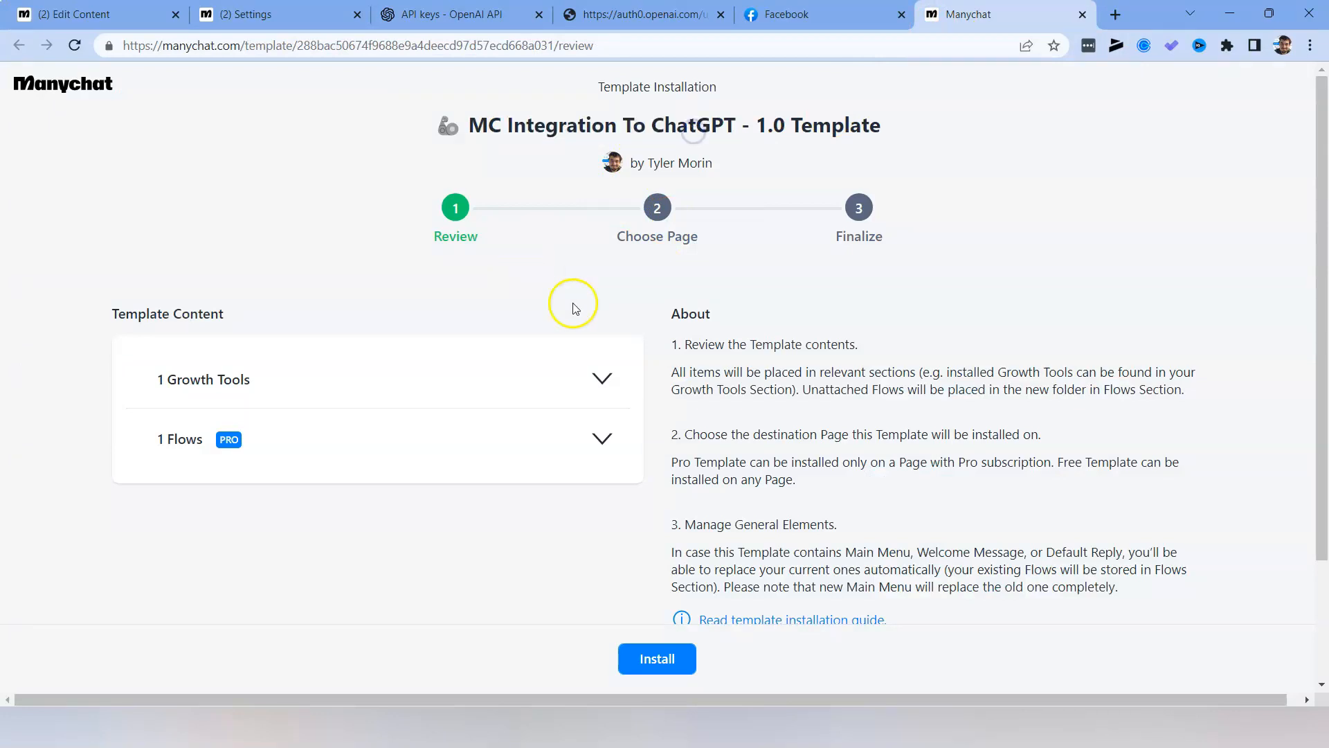
pyautogui.click(655, 661)
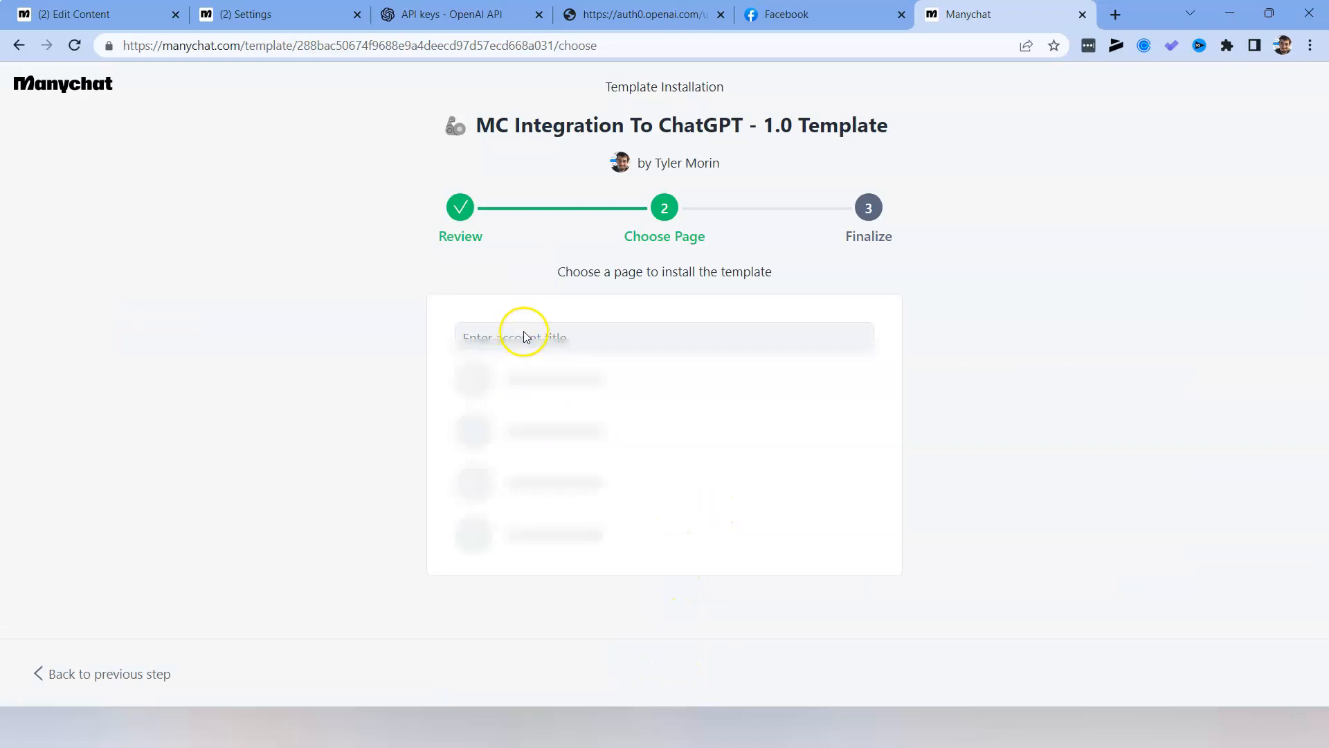
# Search the destination pages for "the" and install the template on the intended page.
pyautogui.click(561, 342)
pyautogui.write('the')
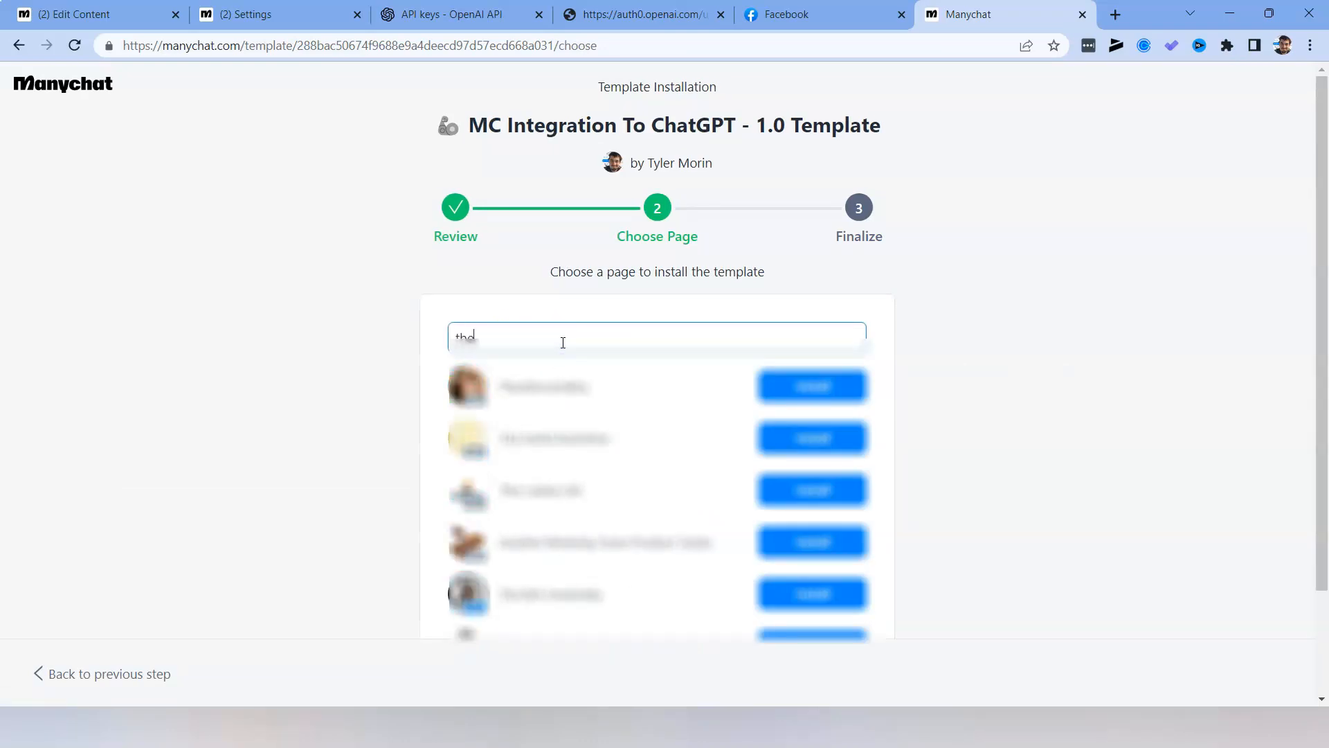
pyautogui.click(857, 483)
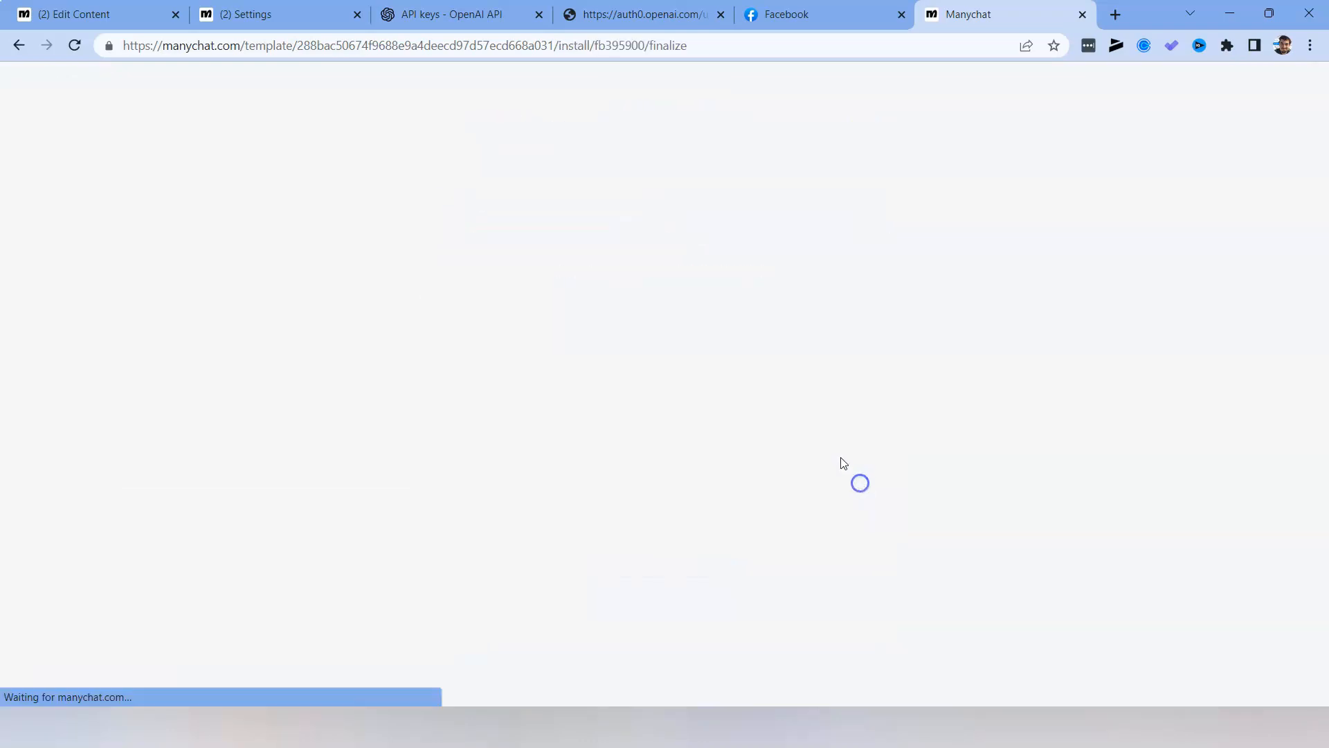
# Finish installing the template with the existing ChatGPT Input and ChatGPT Output user fields, and open the Automation flows.
pyautogui.scroll(-1, 851, 415)
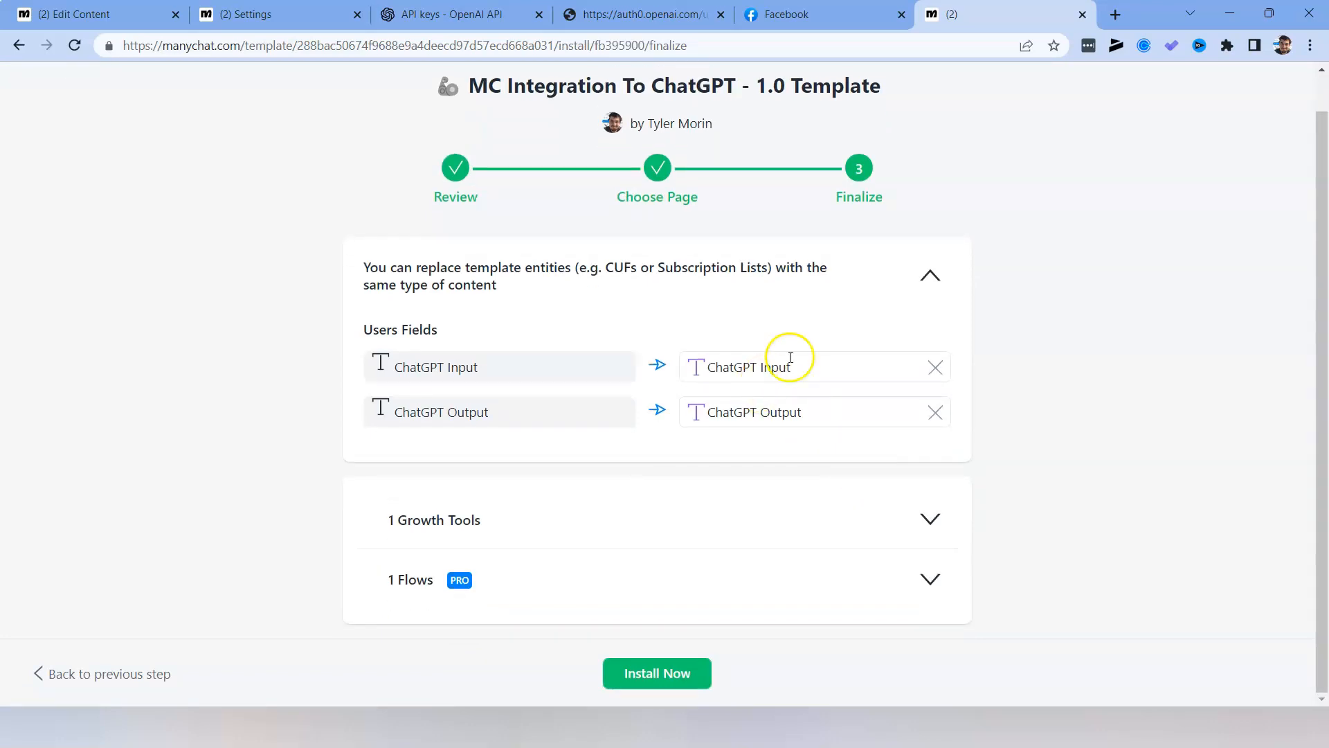
pyautogui.click(945, 376)
pyautogui.click(1077, 399)
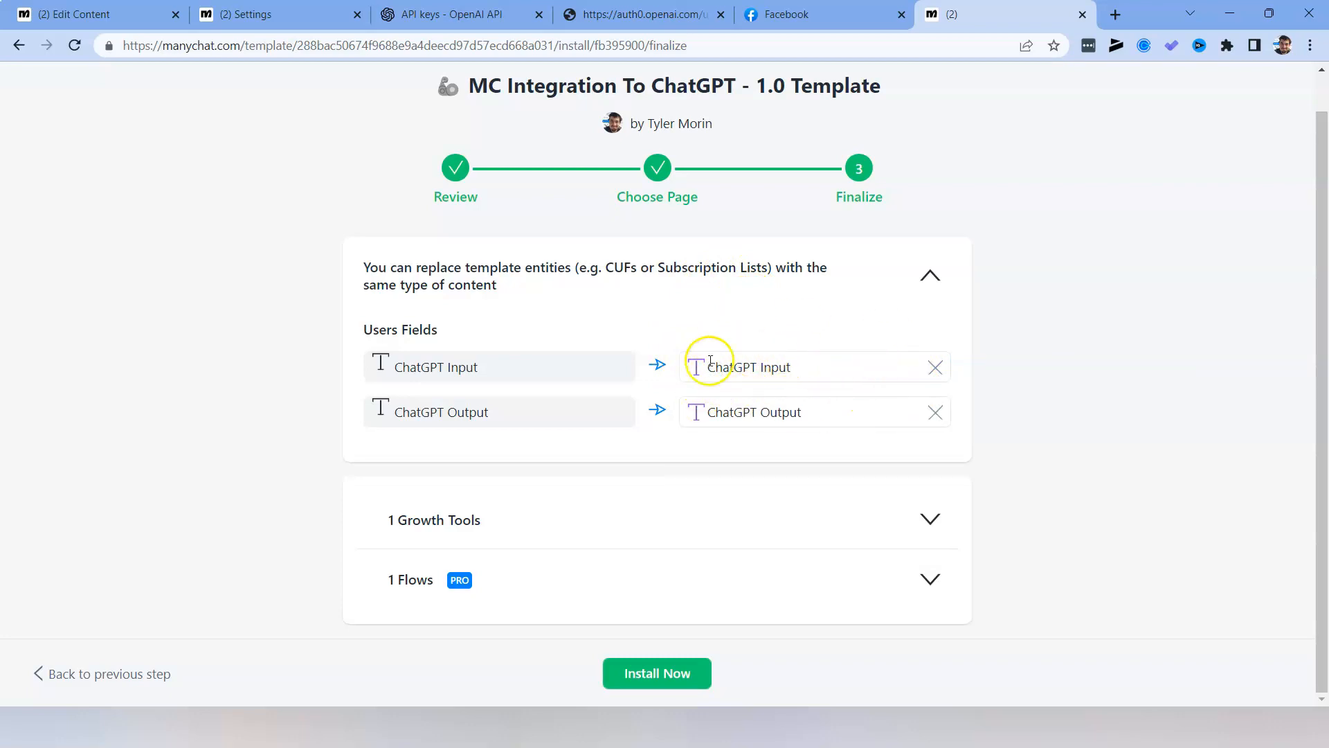
pyautogui.scroll(1, 836, 425)
pyautogui.scroll(-1, 835, 424)
pyautogui.click(641, 676)
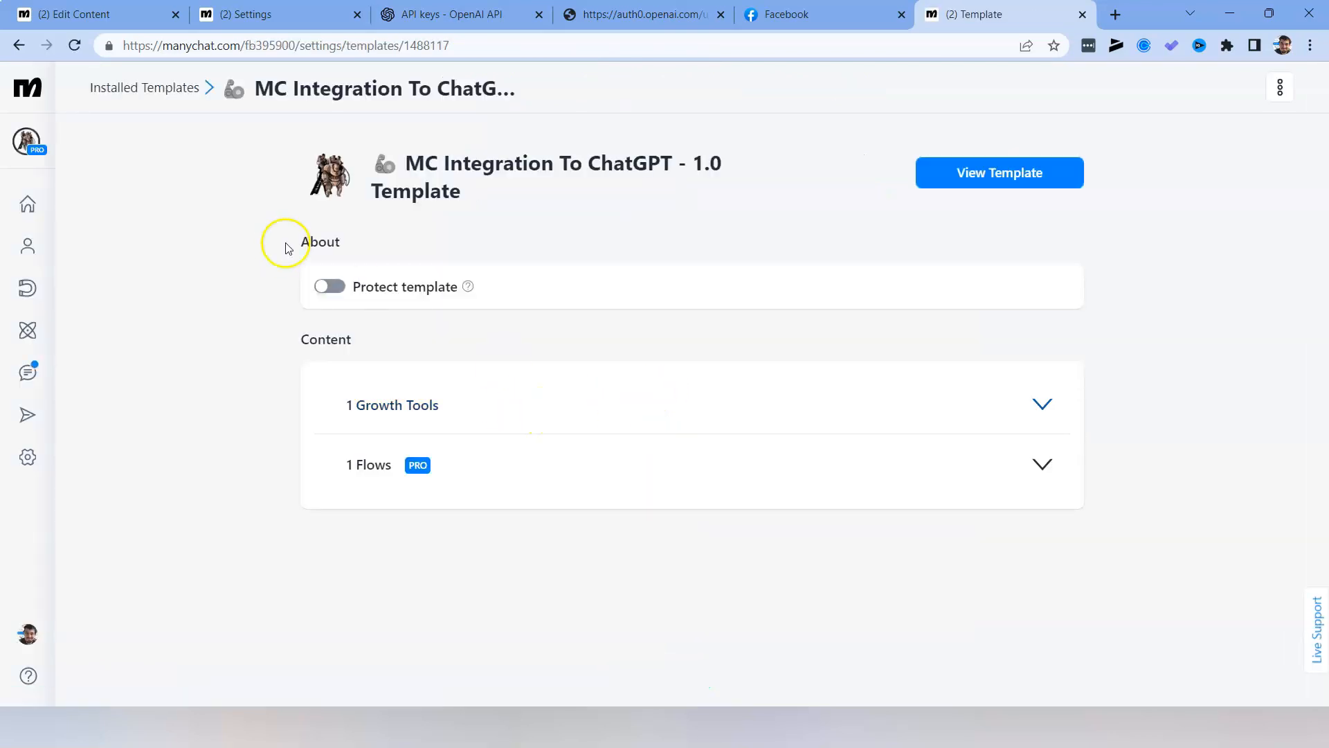
pyautogui.click(28, 334)
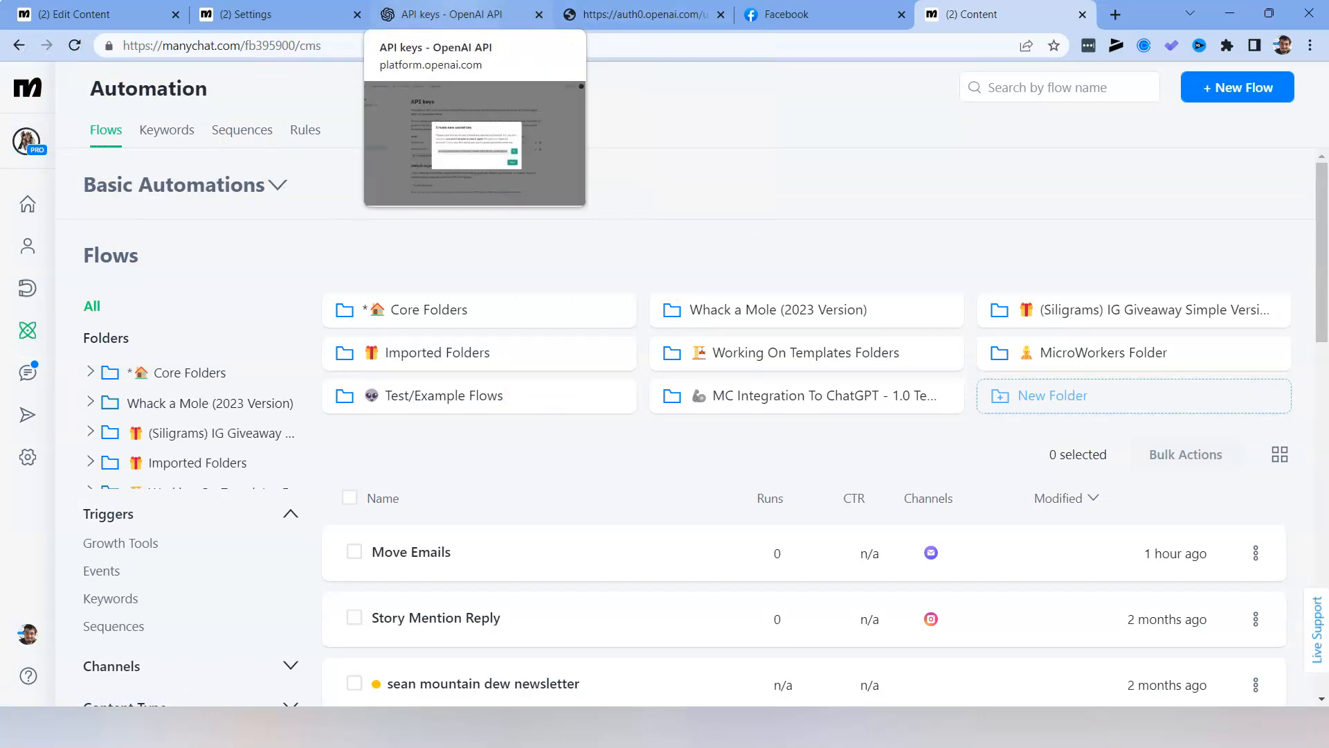
# Switch to OpenAI to view the account creation page, and close the open secret key dialog on the API keys page.
pyautogui.click(488, 20)
pyautogui.click(603, 14)
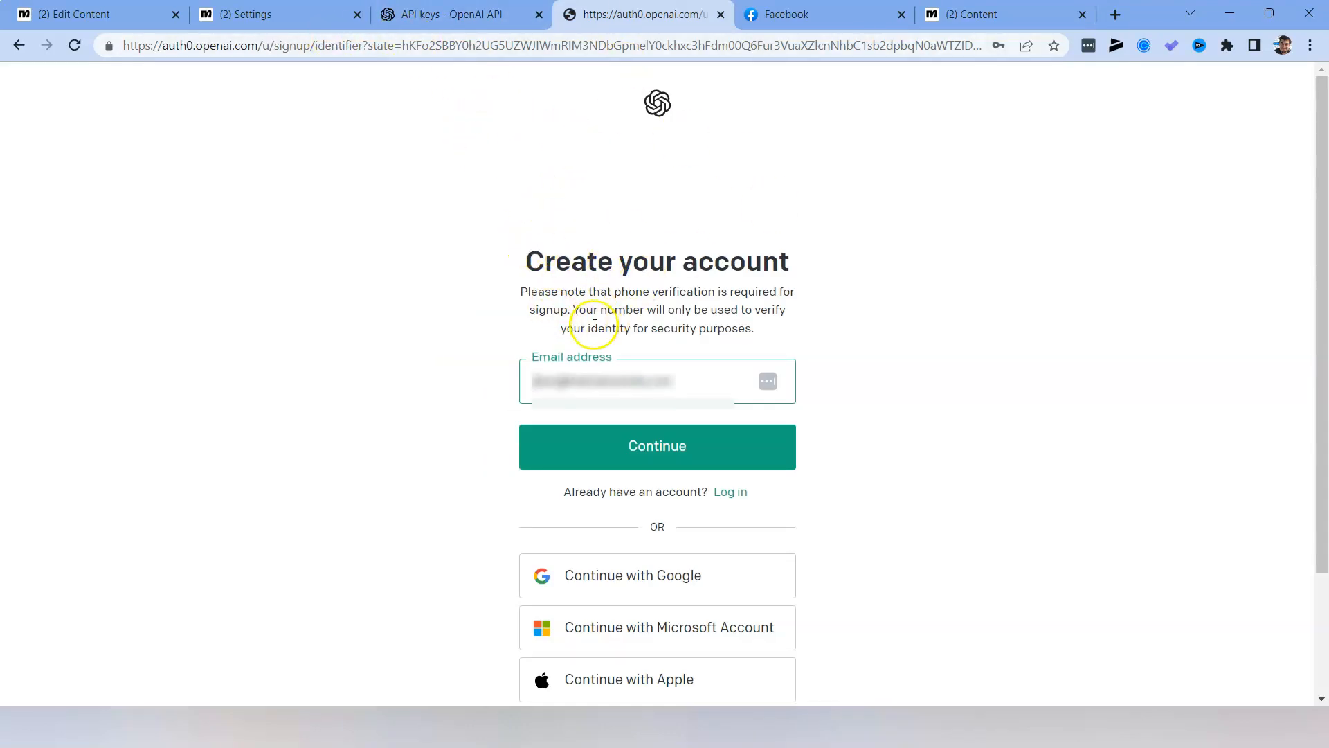
pyautogui.click(487, 377)
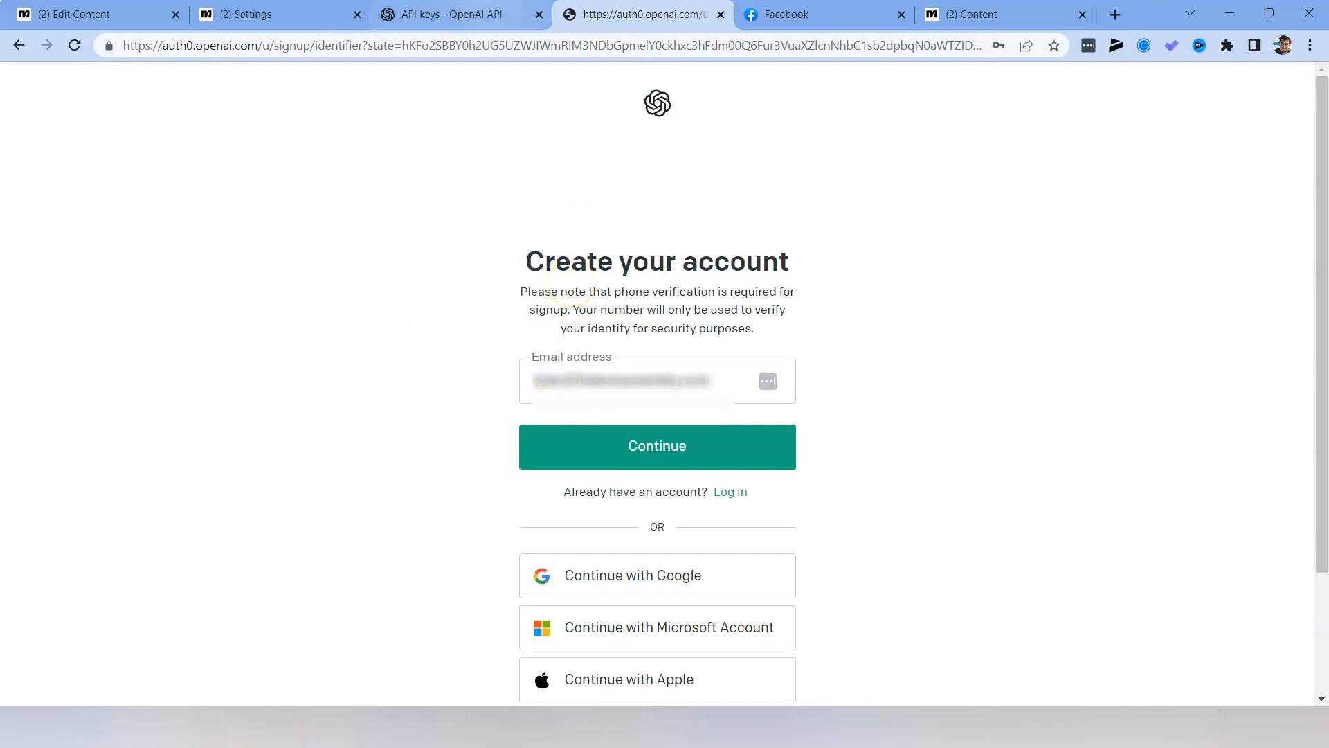
pyautogui.click(488, 15)
pyautogui.click(850, 468)
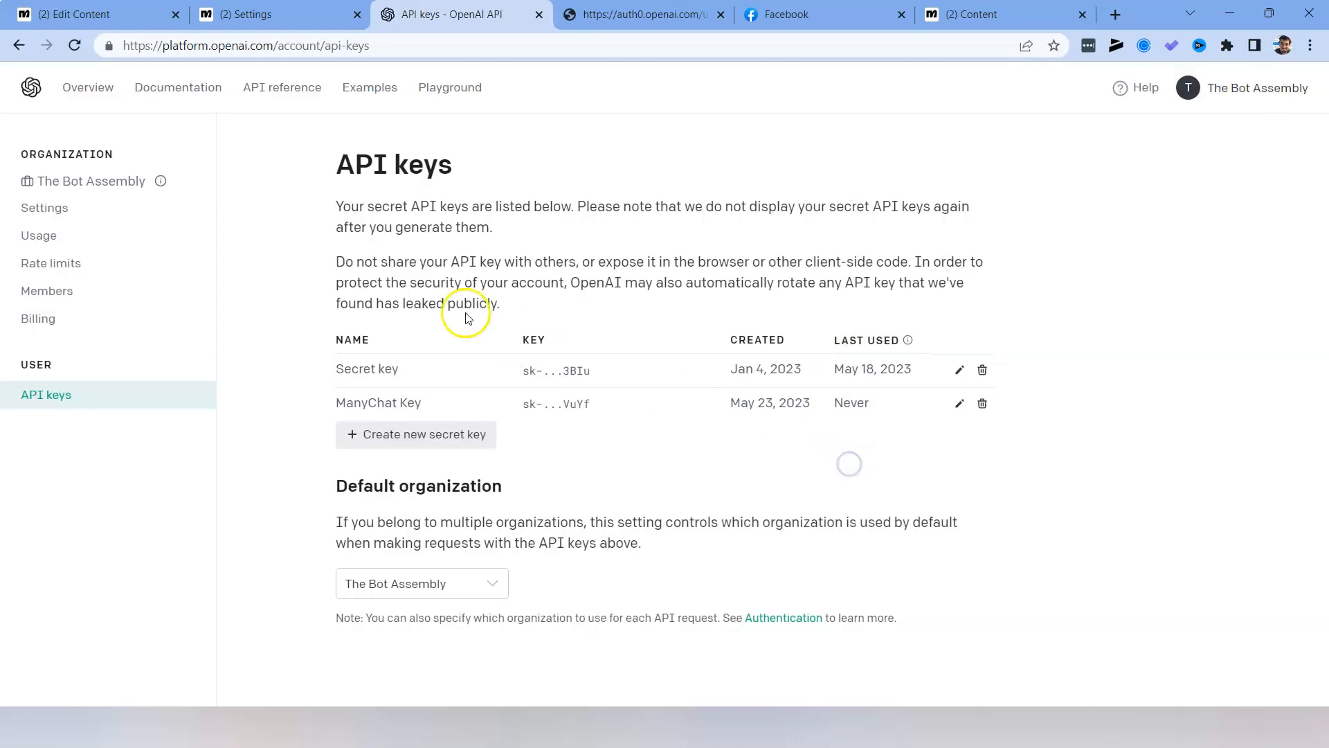
# From the OpenAI platform overview, open the account's API keys and revoke ManyChat Key.
pyautogui.click(81, 93)
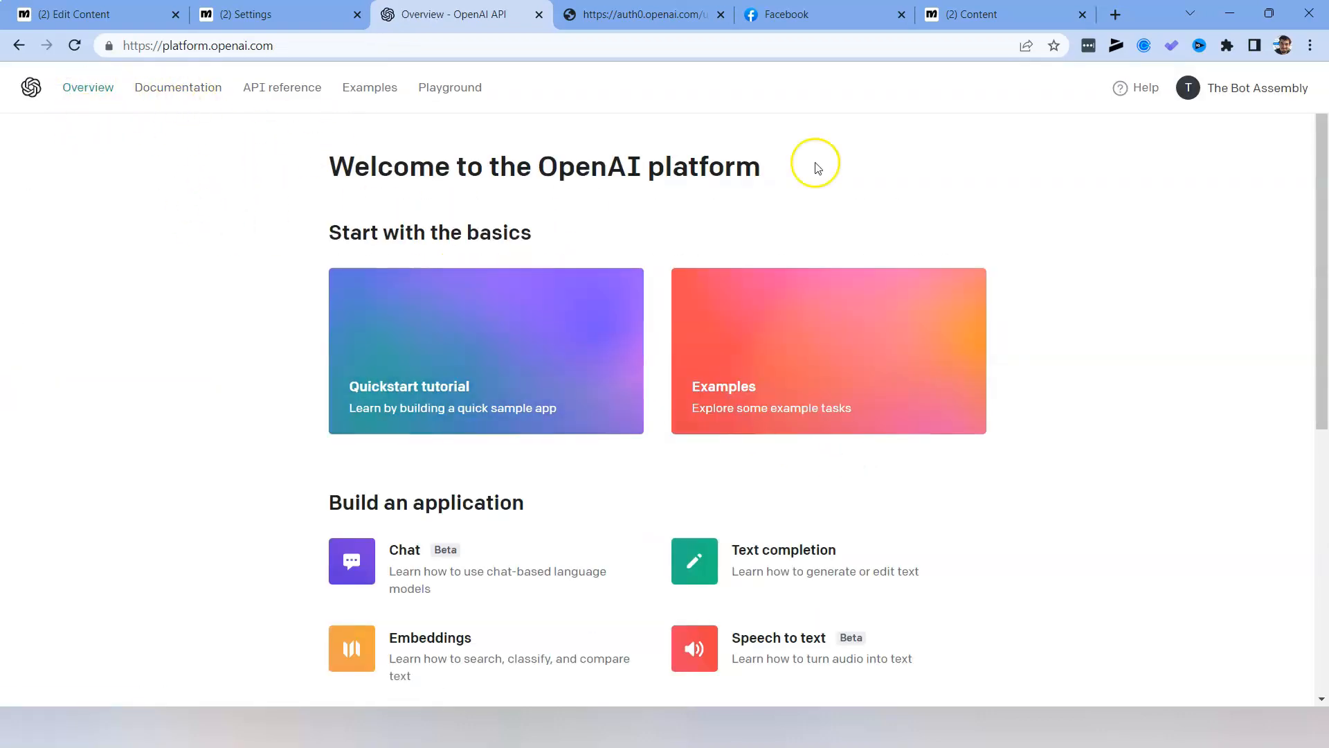
pyautogui.click(1244, 91)
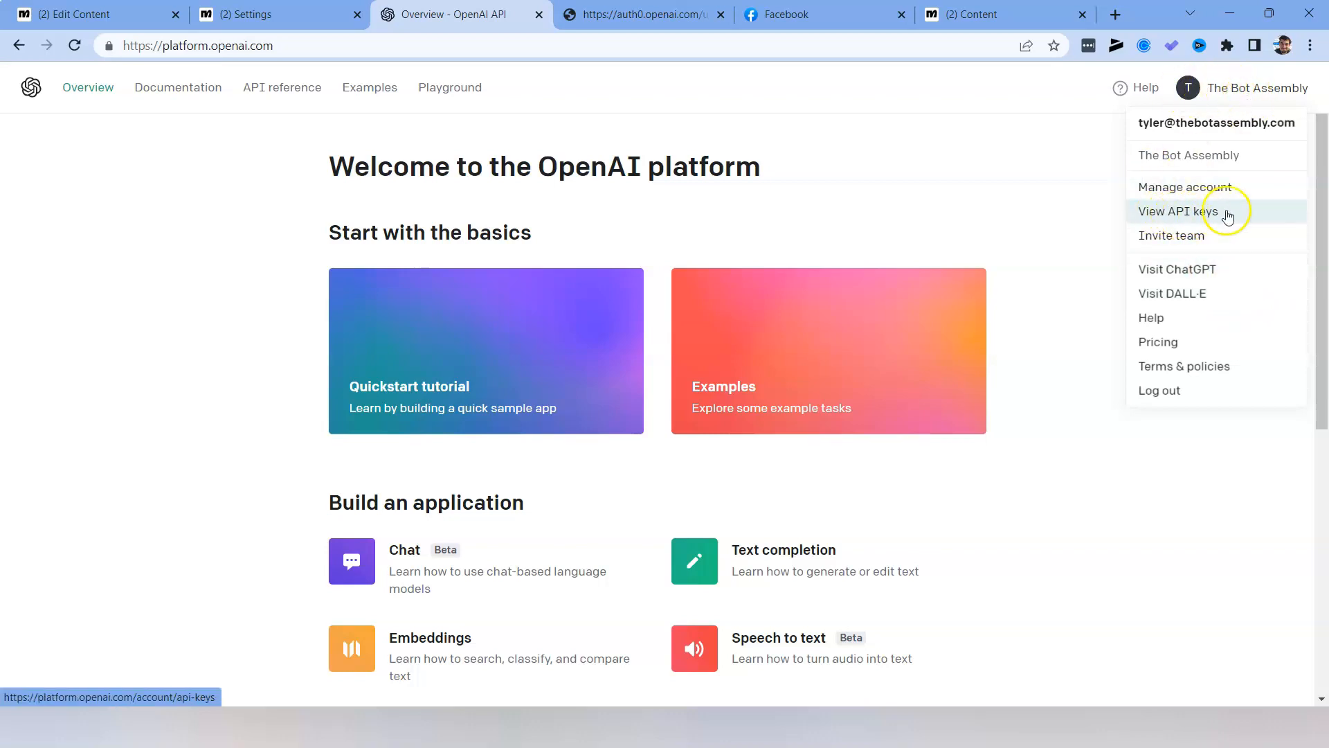
pyautogui.click(1157, 213)
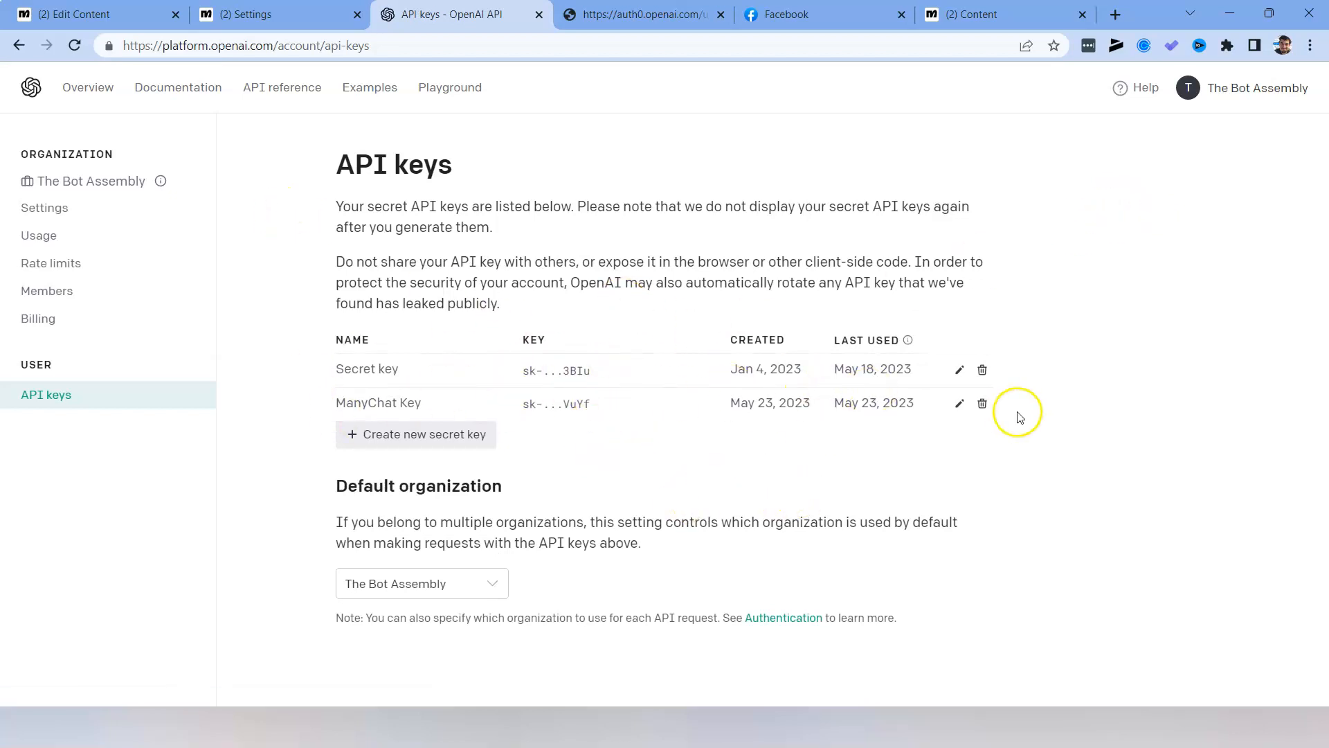
pyautogui.click(977, 407)
pyautogui.click(826, 481)
# Create a new secret key named "ManyChat (Testing)" and copy the generated key.
pyautogui.click(398, 402)
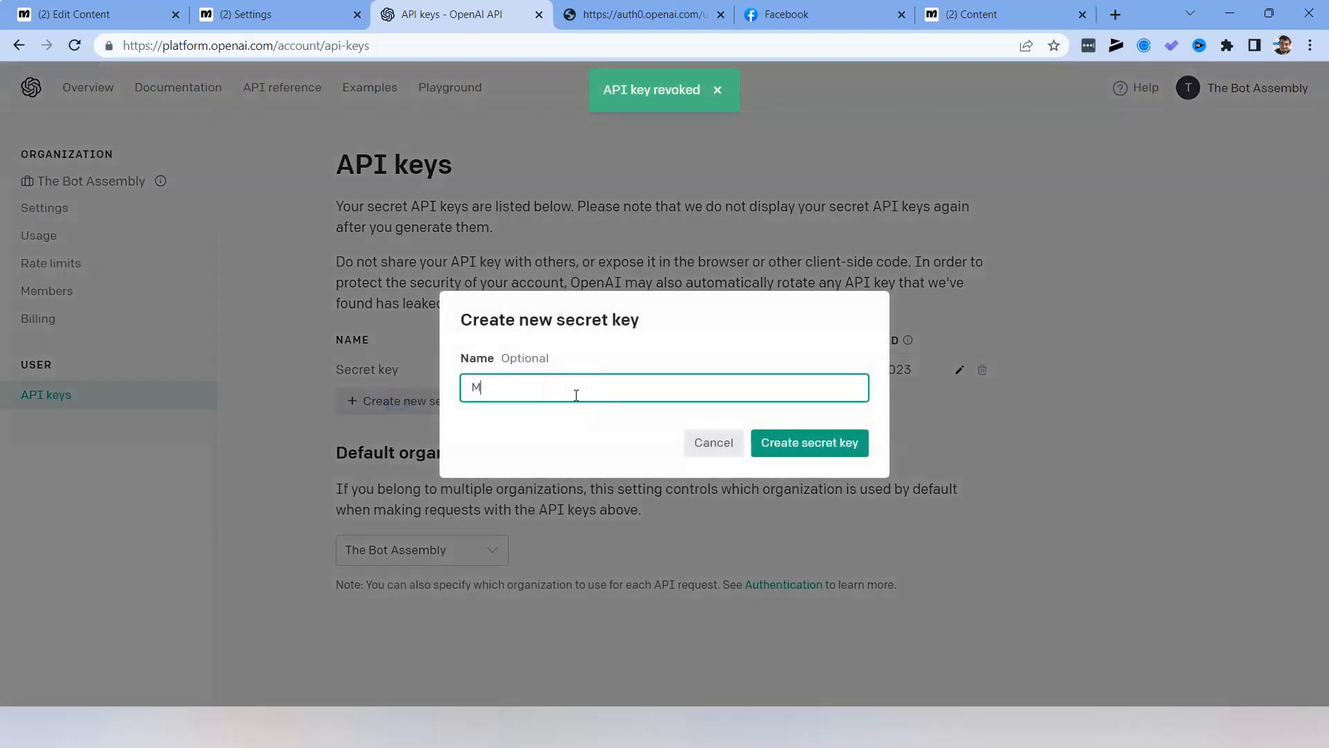
pyautogui.write('MAnyChay')
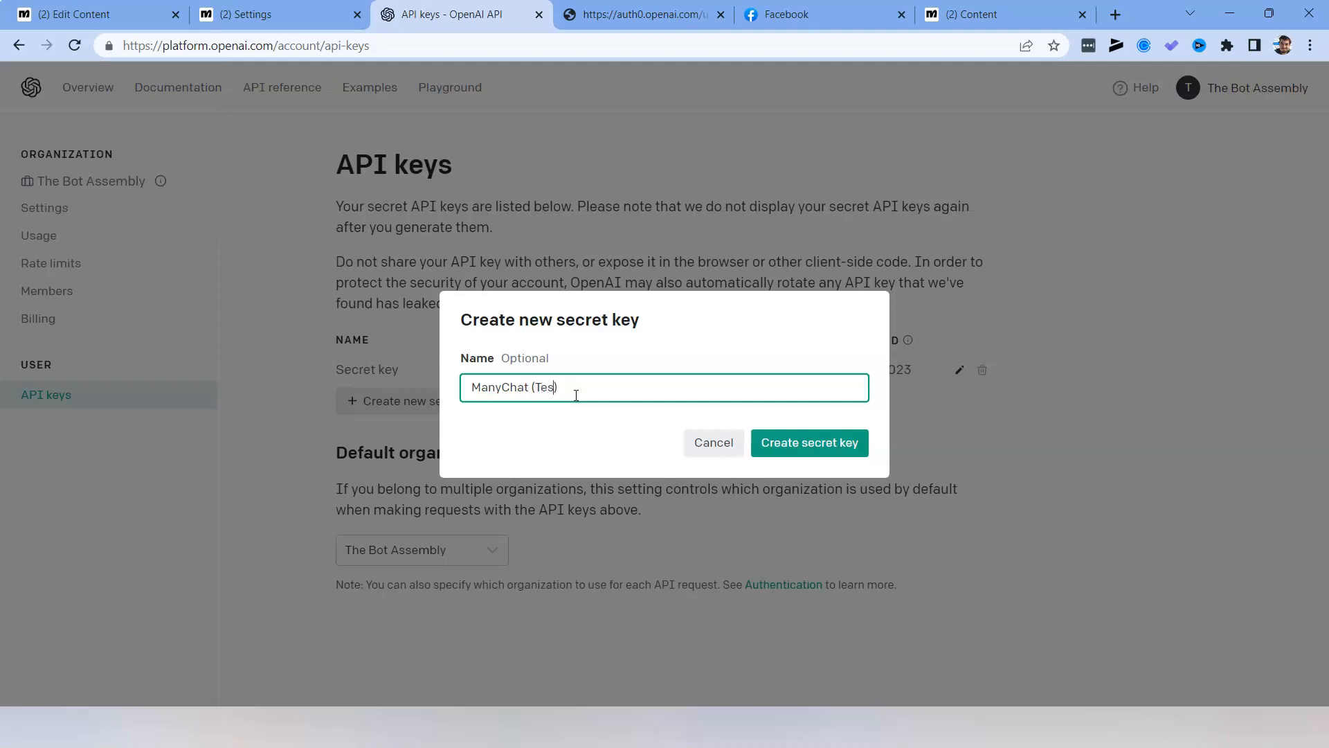
pyautogui.click(853, 440)
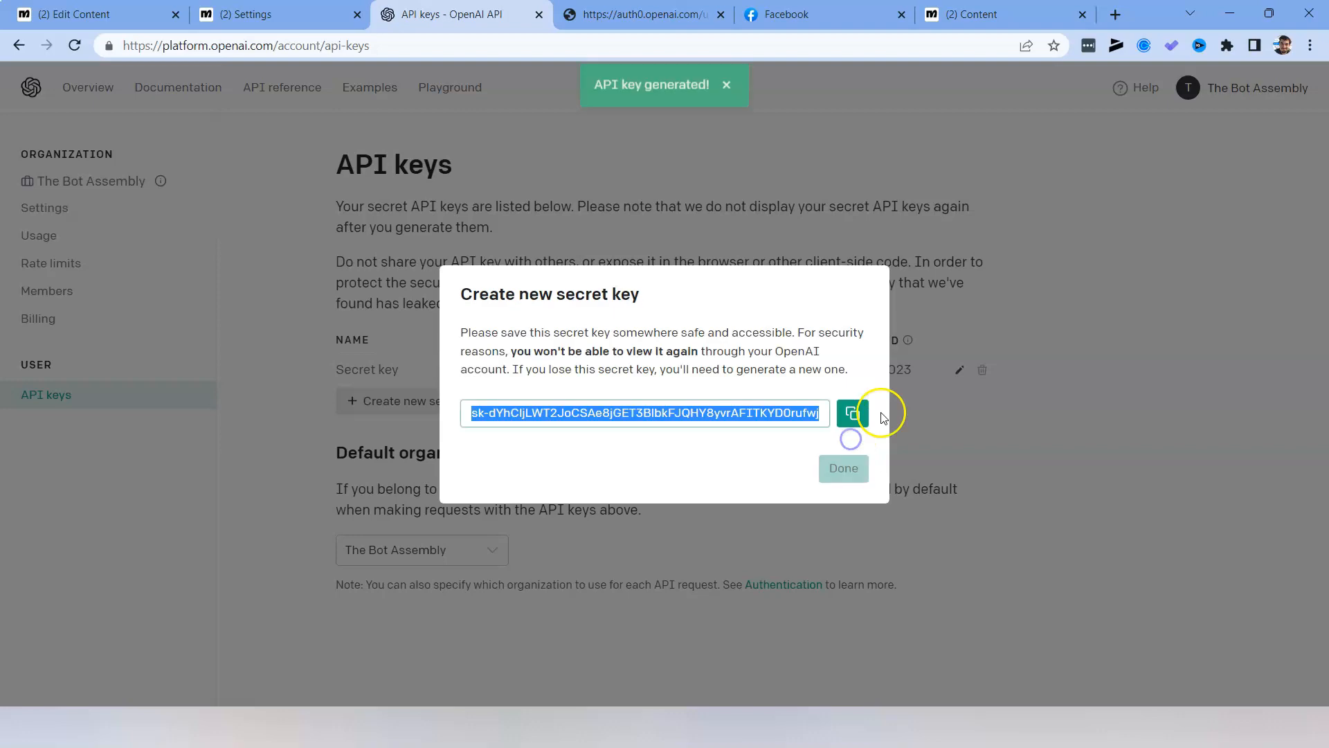
pyautogui.click(770, 416)
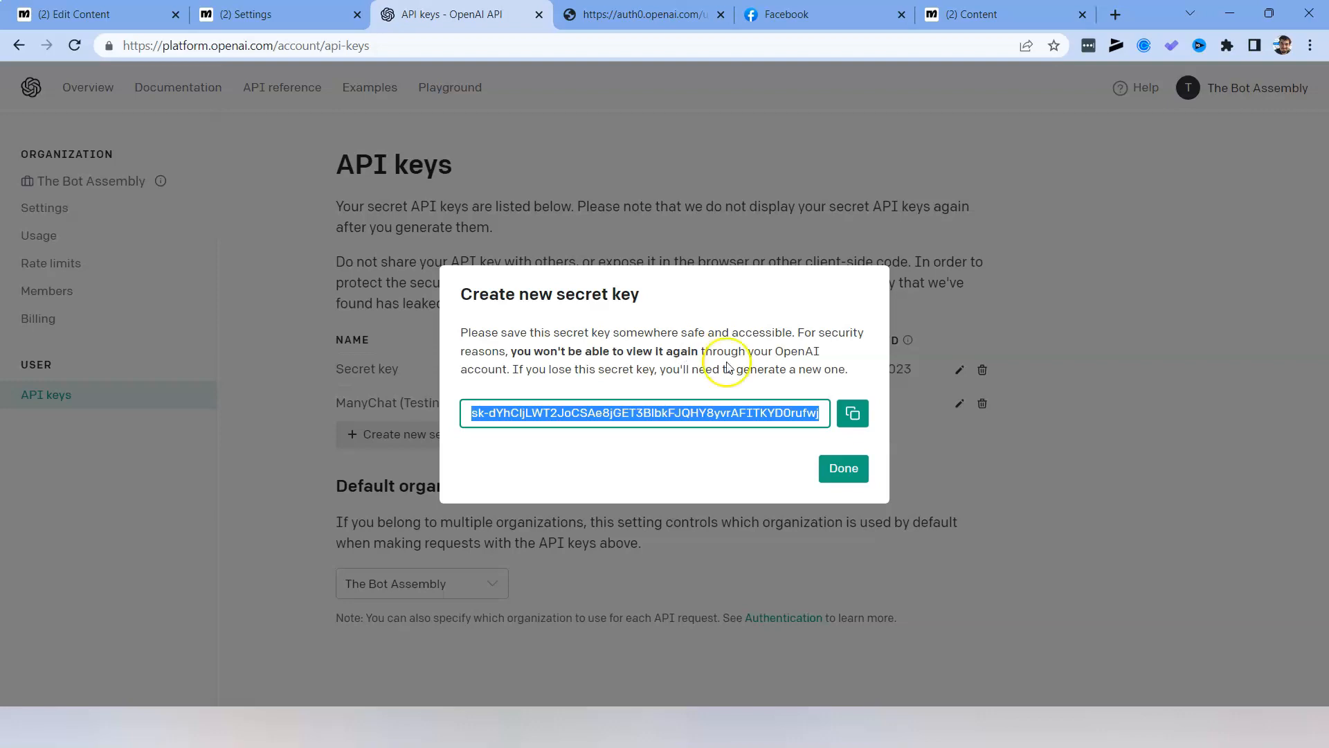
pyautogui.click(853, 414)
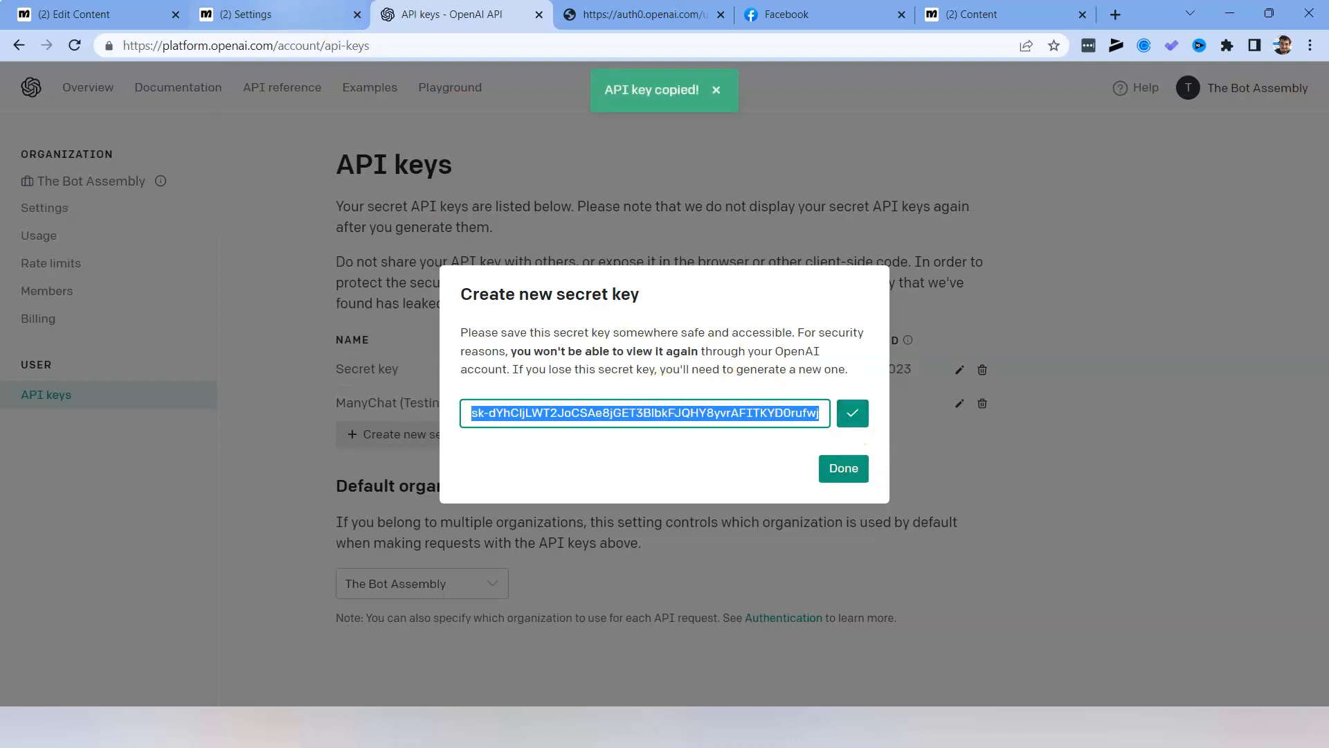
# Switch to the Manychat settings and disconnect the ChatGPT account in the integrations.
pyautogui.click(277, 15)
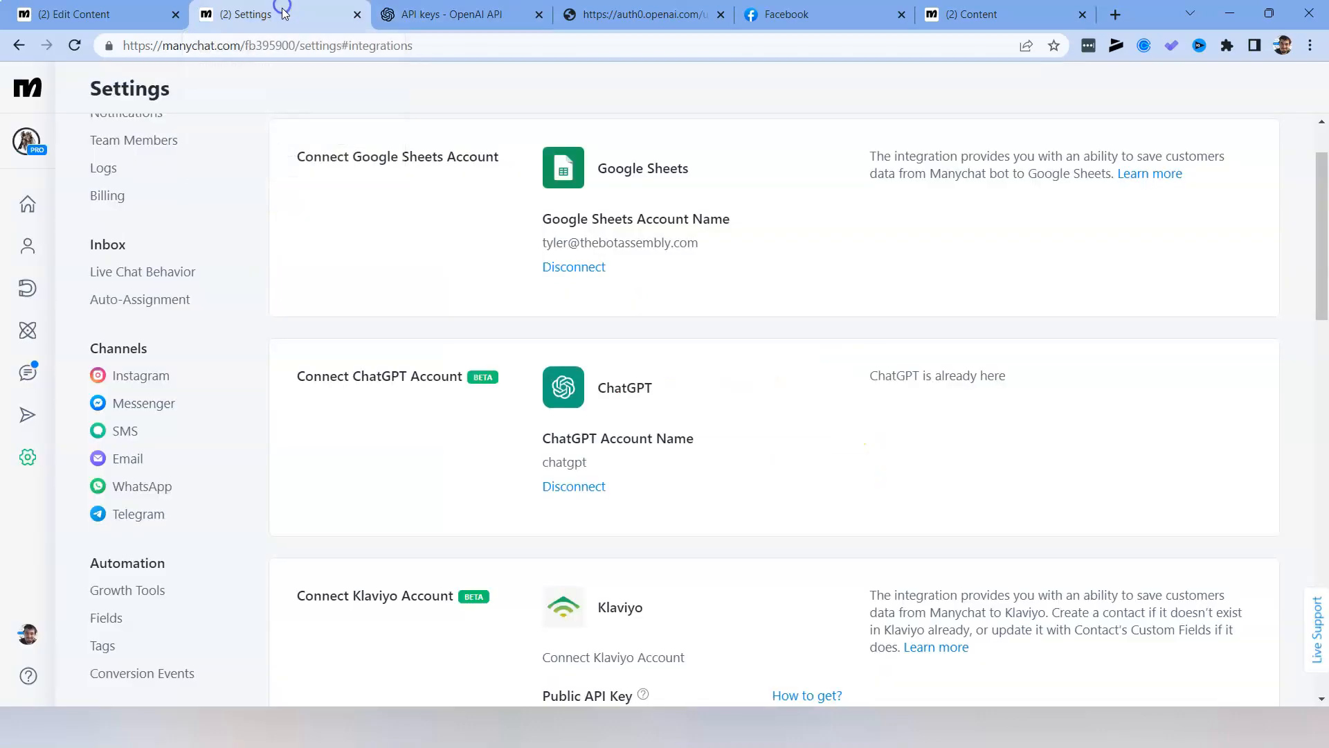
pyautogui.click(28, 461)
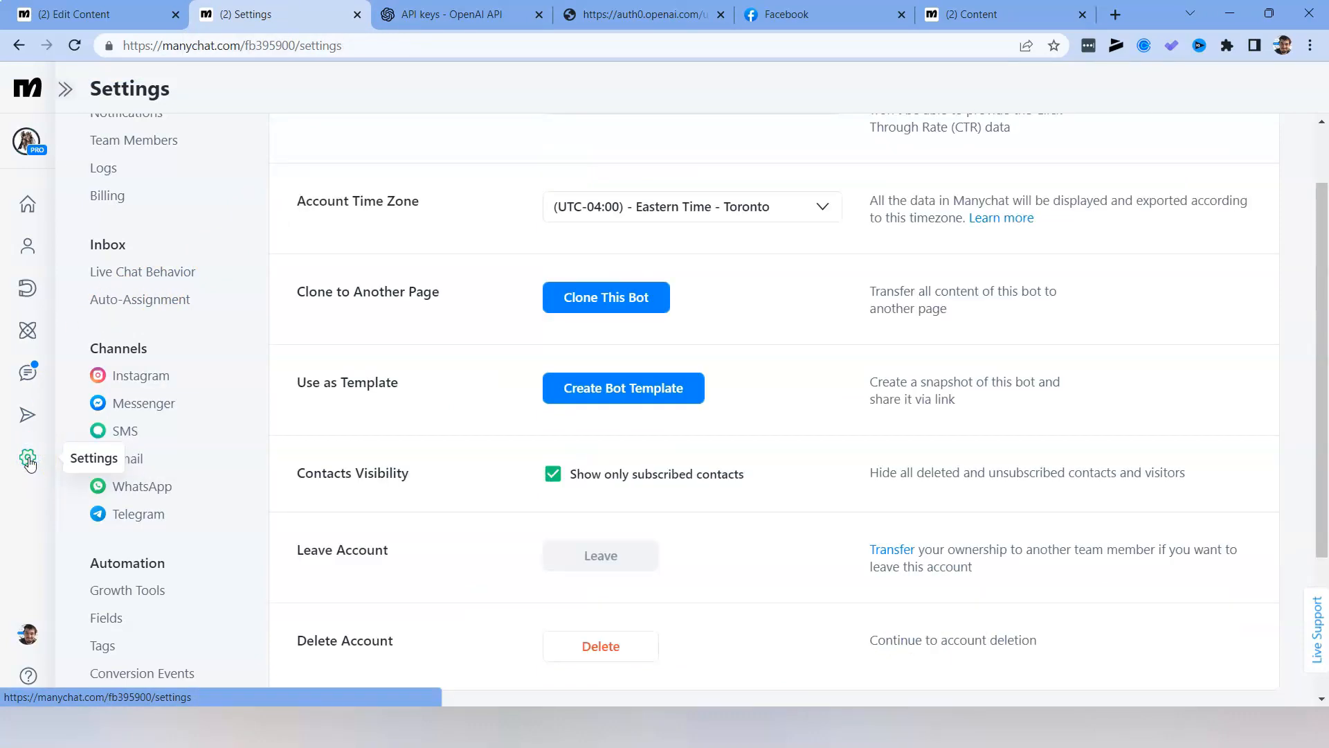
pyautogui.scroll(-3, 171, 380)
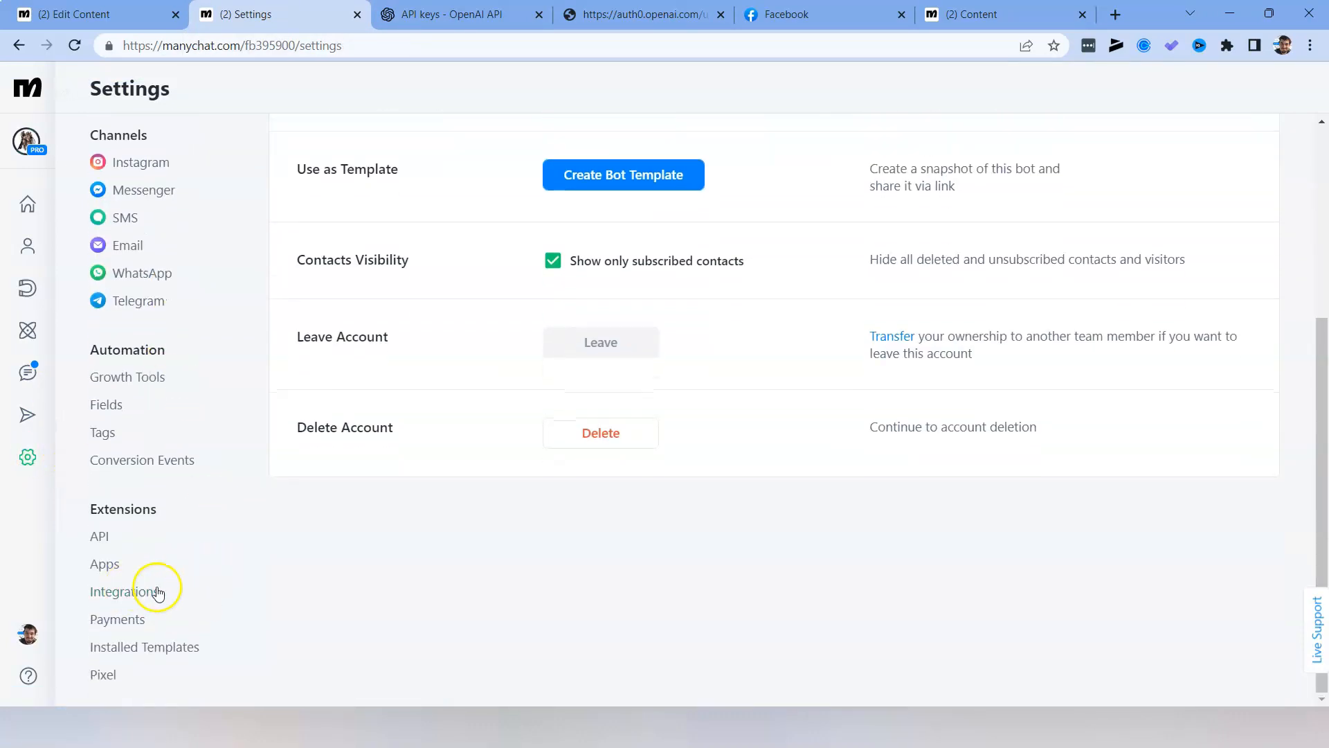
pyautogui.click(124, 592)
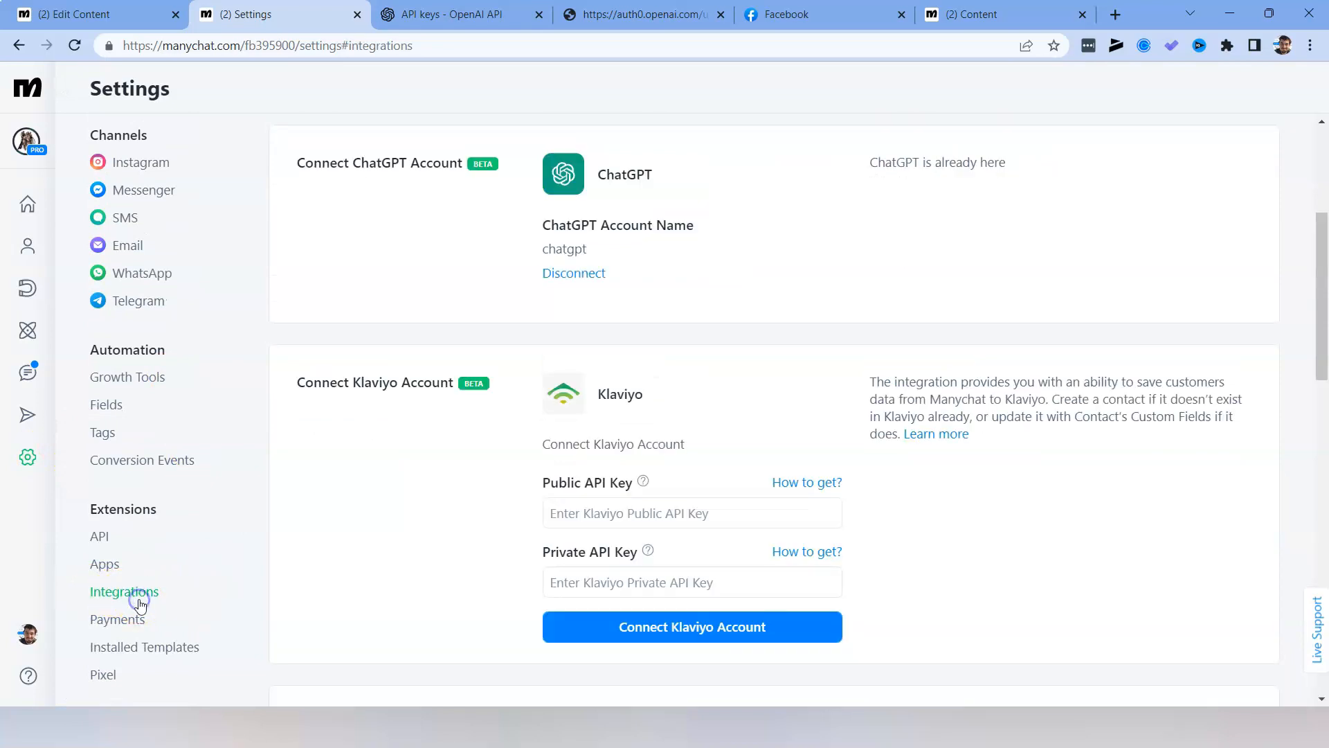
pyautogui.scroll(4, 424, 466)
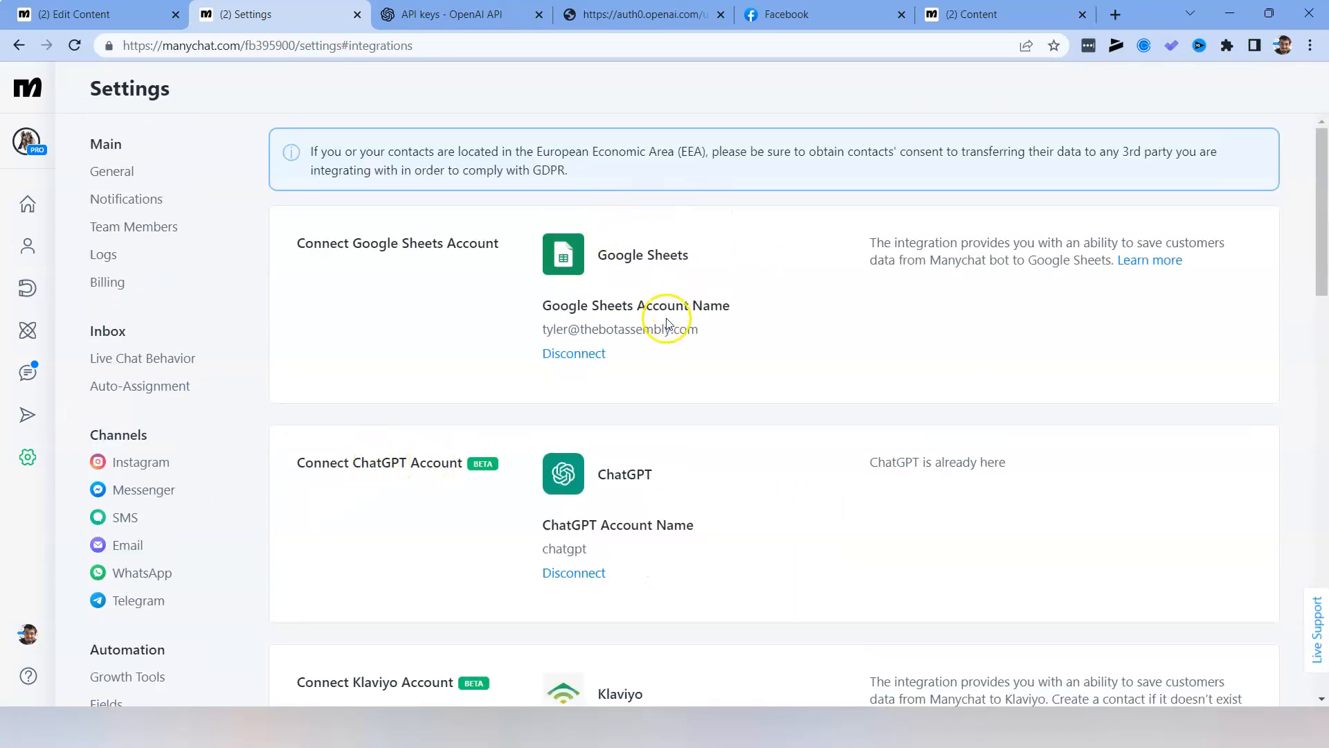
pyautogui.scroll(-1, 661, 340)
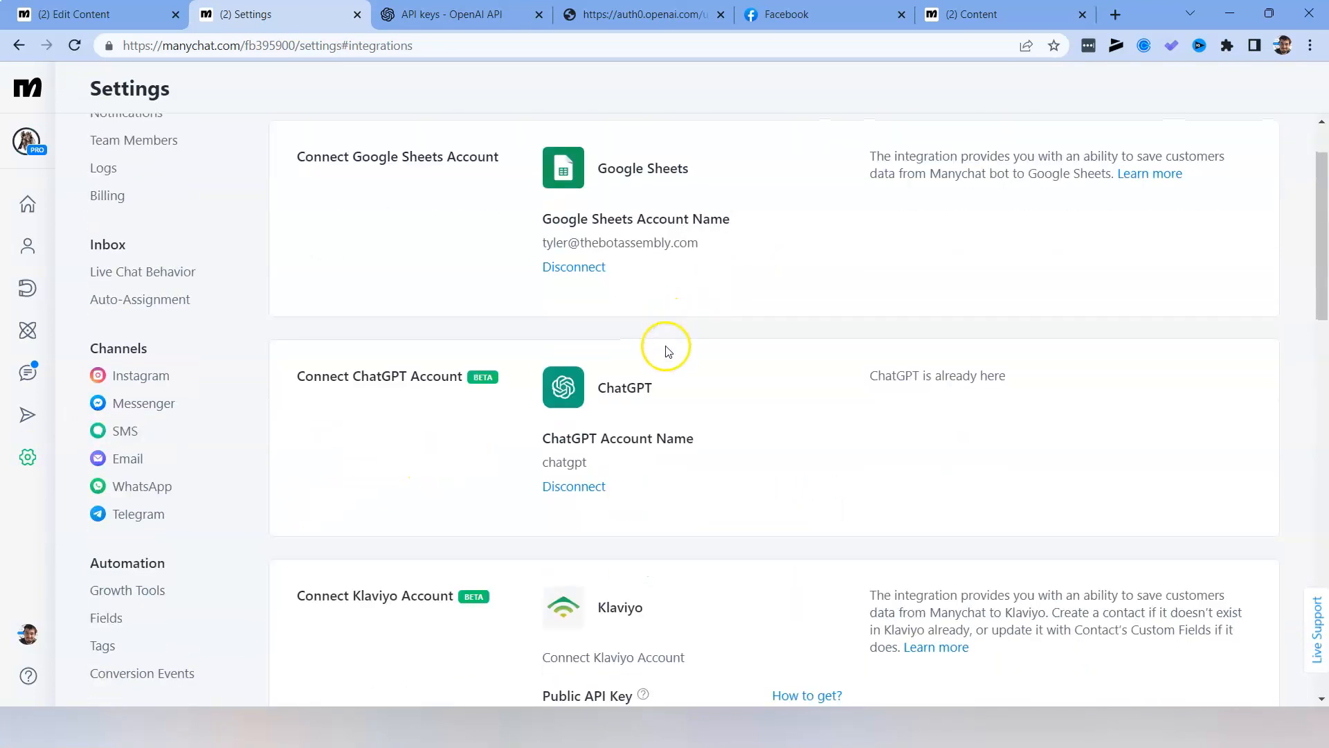
pyautogui.click(594, 484)
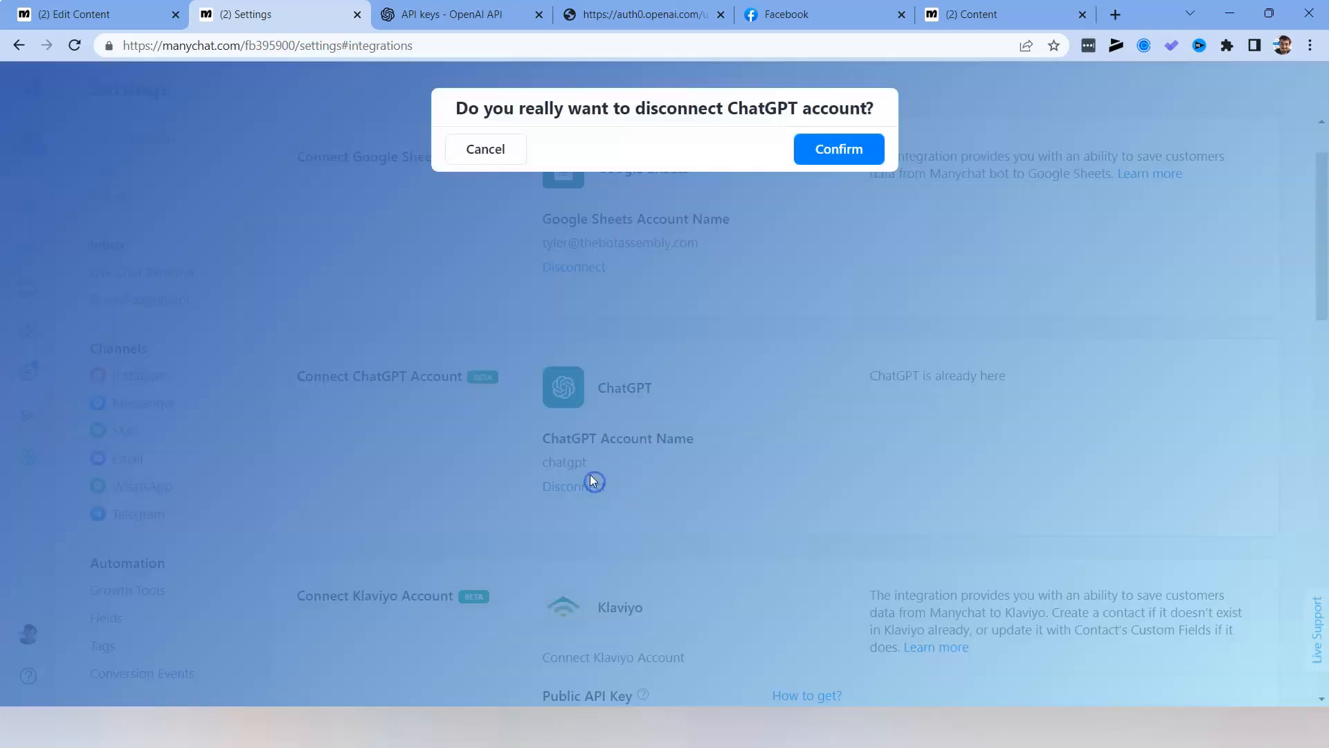
pyautogui.click(846, 163)
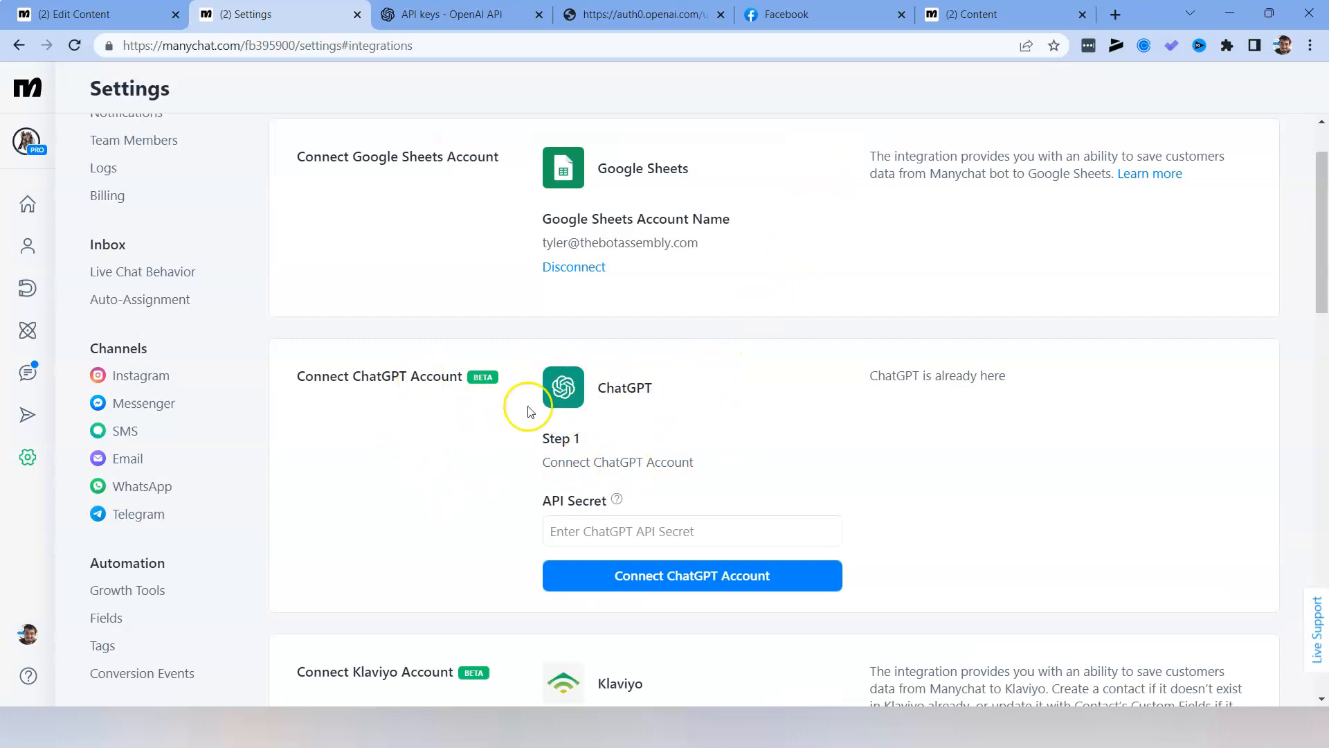
# Paste the copied OpenAI key into the ChatGPT API Secret field and connect the ChatGPT account.
pyautogui.click(616, 525)
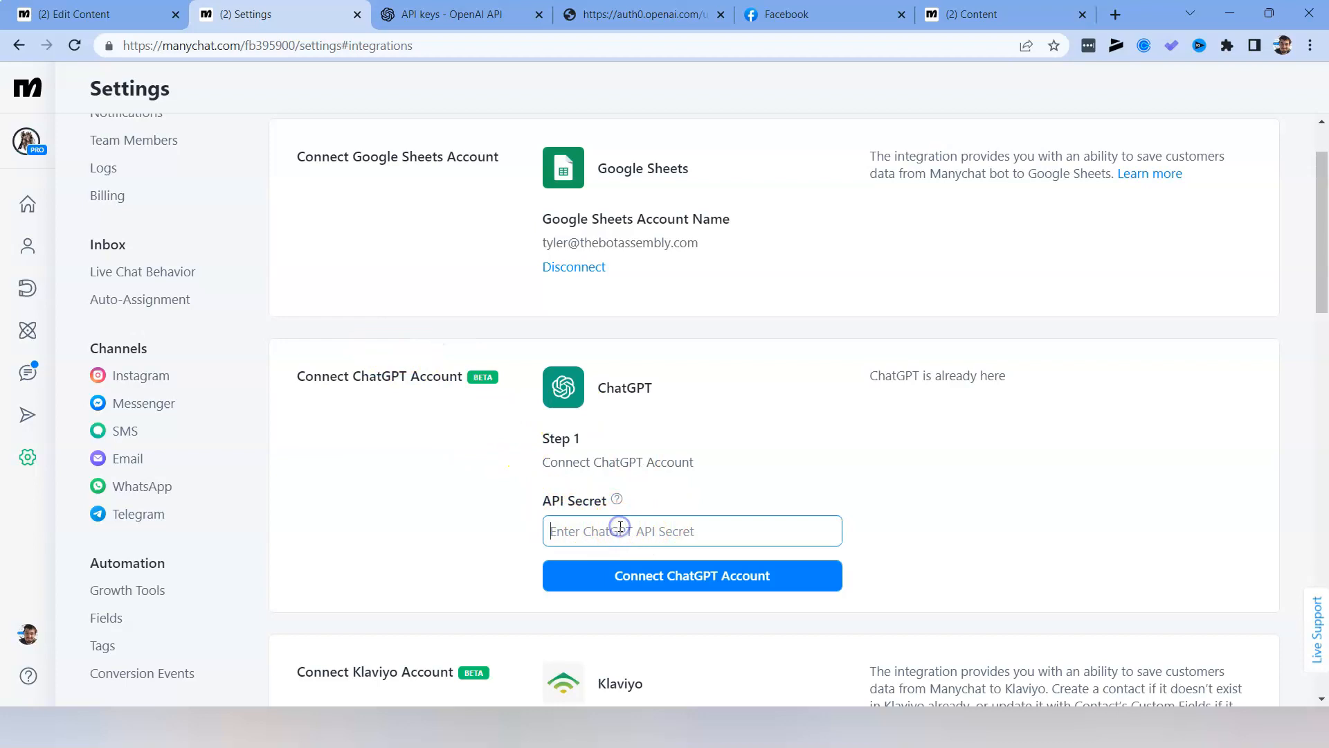
pyautogui.hotkey('ctrl', 'v')
pyautogui.click(676, 575)
pyautogui.moveTo(530, 460); pyautogui.dragTo(602, 459)
pyautogui.click(447, 542)
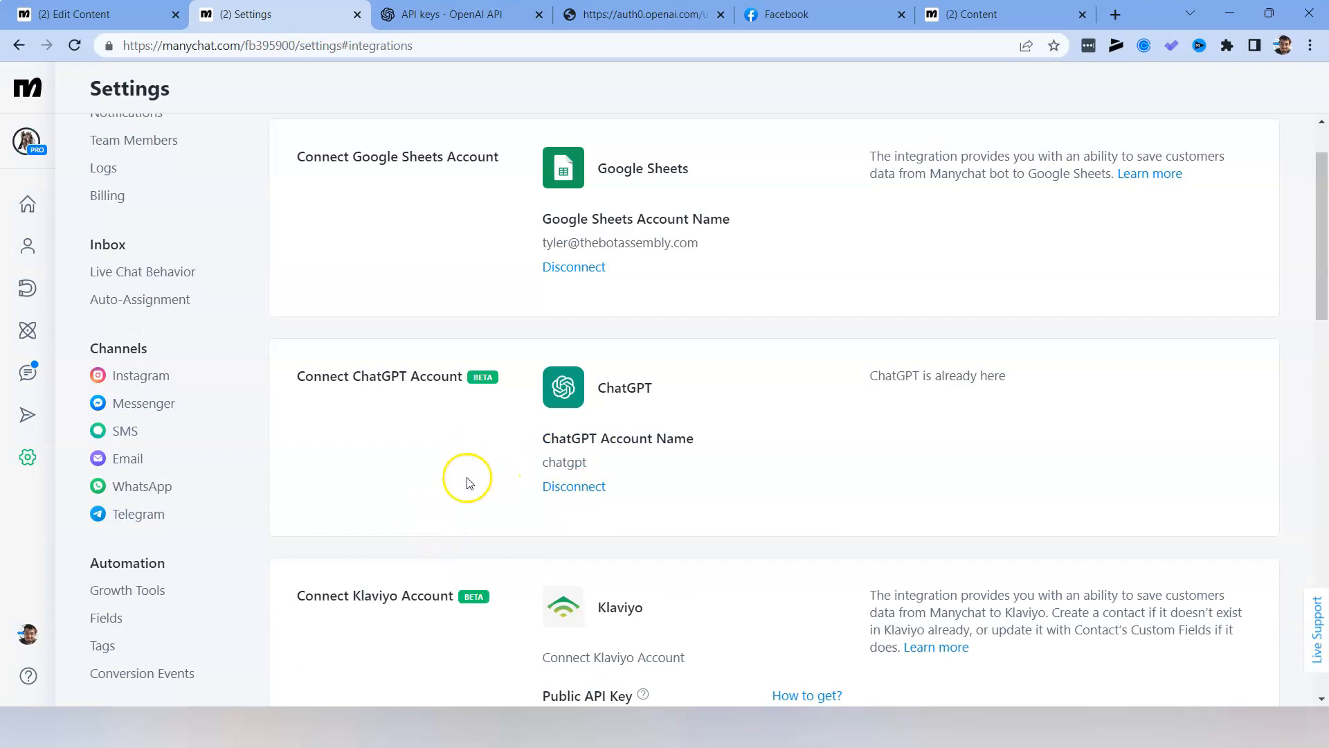
# Open MC Integration To ChatGPT 1.0 Flow from its installed template folder, hide the statistics, and start editing the flow.
pyautogui.click(111, 14)
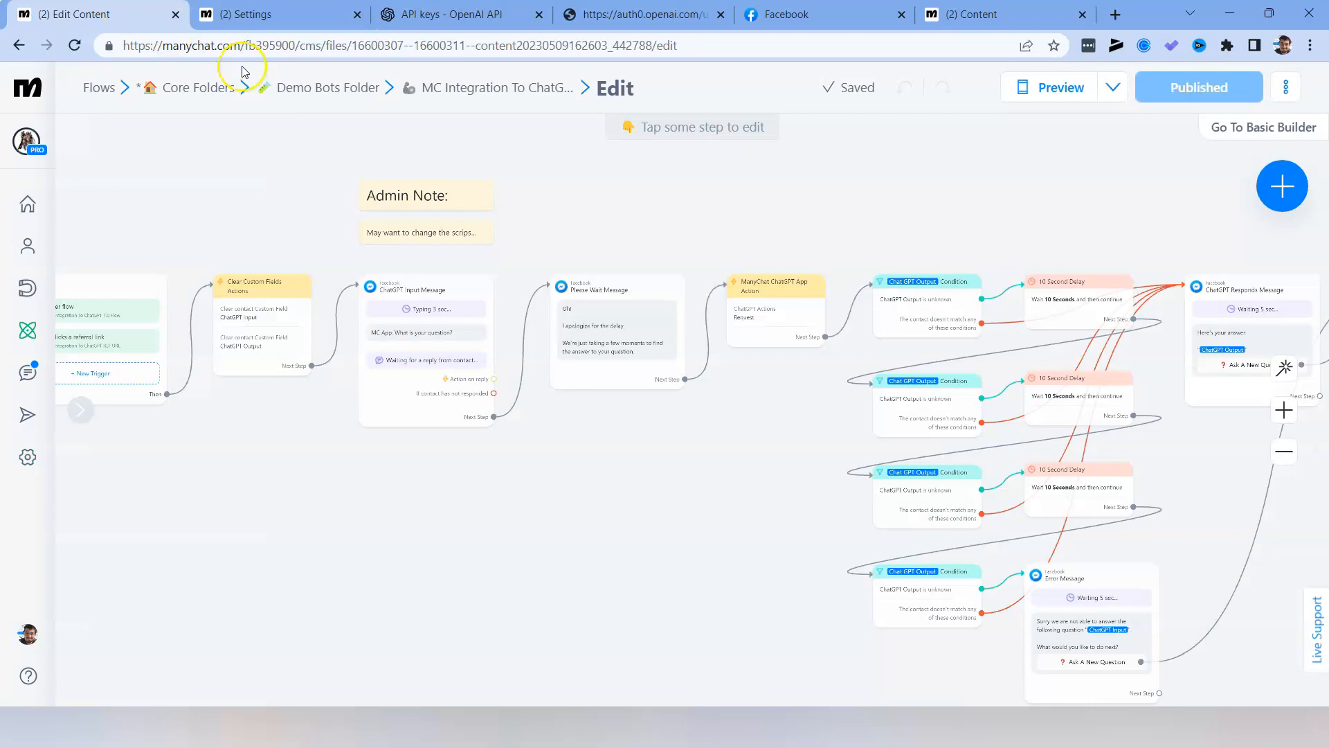
pyautogui.click(983, 14)
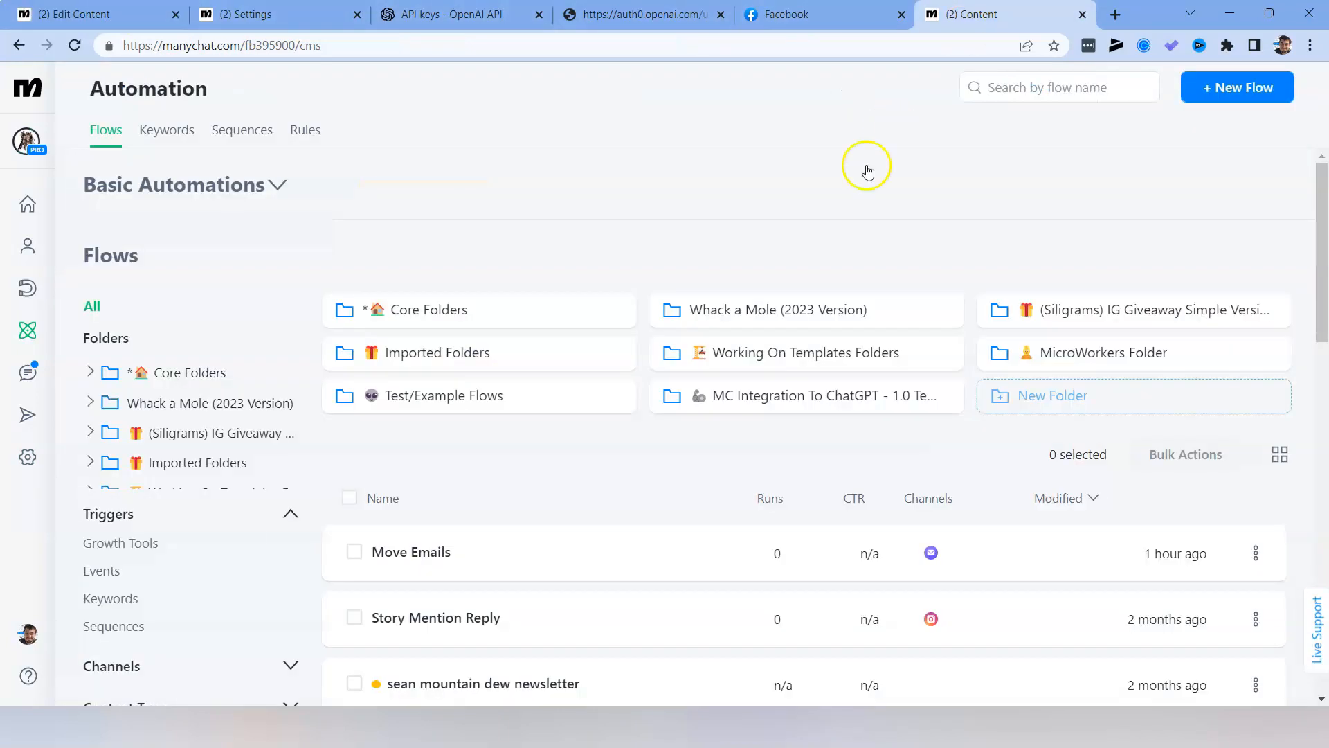
pyautogui.moveTo(751, 399)
pyautogui.mouseDown()
pyautogui.moveTo(759, 416)
pyautogui.moveTo(771, 399)
pyautogui.moveTo(759, 399)
pyautogui.mouseUp()
pyautogui.click(769, 399)
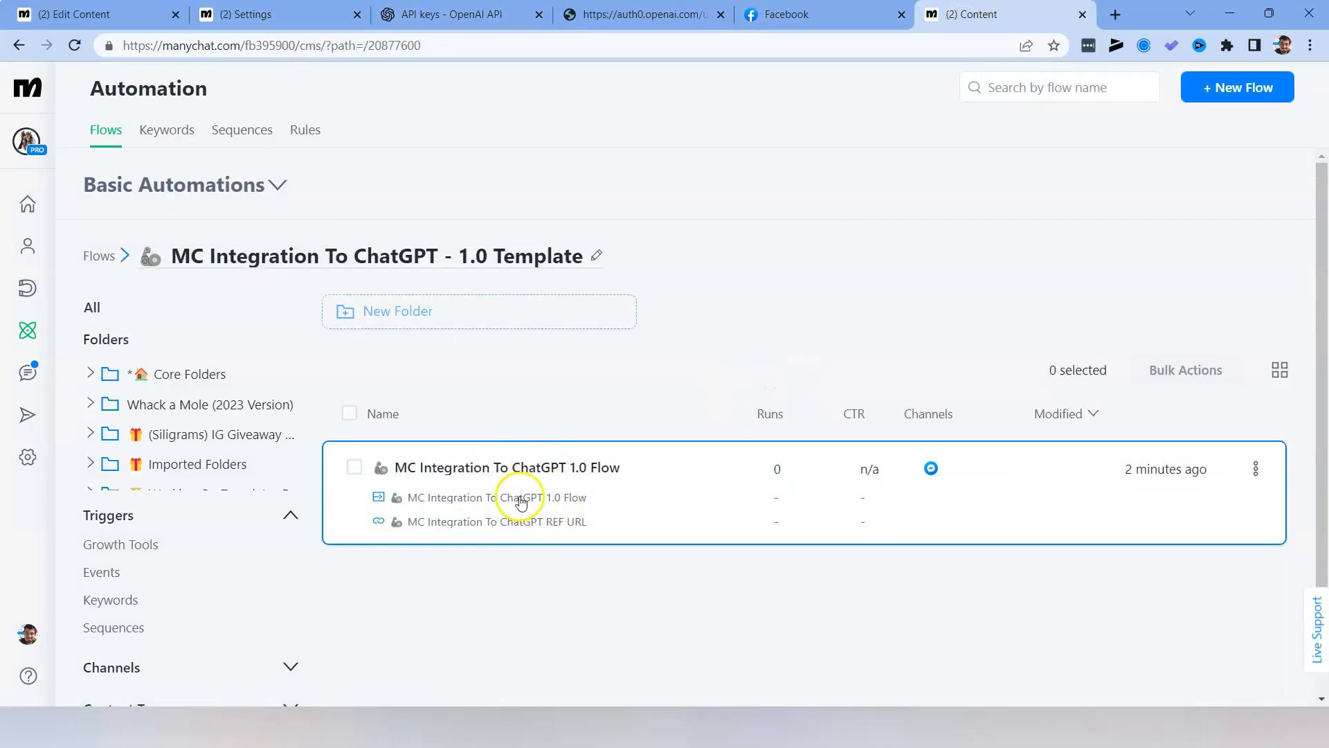
pyautogui.click(611, 488)
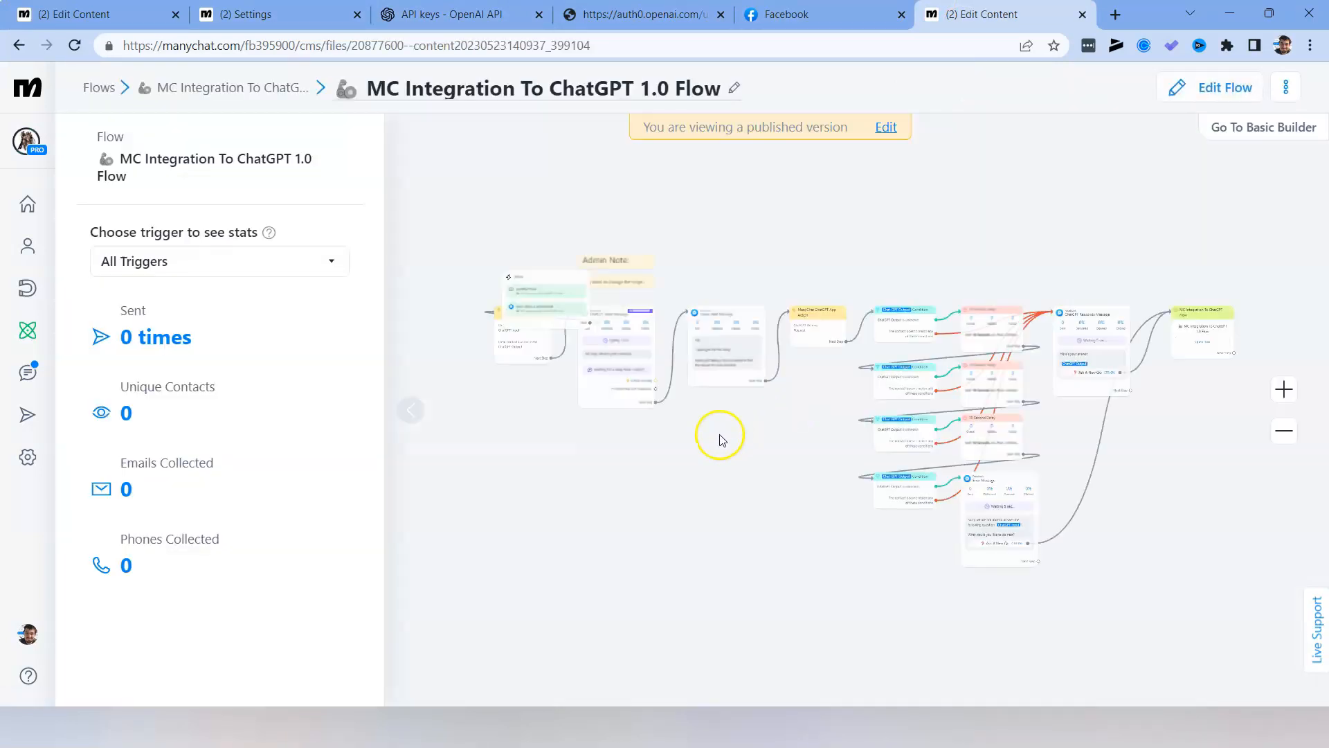
pyautogui.click(421, 418)
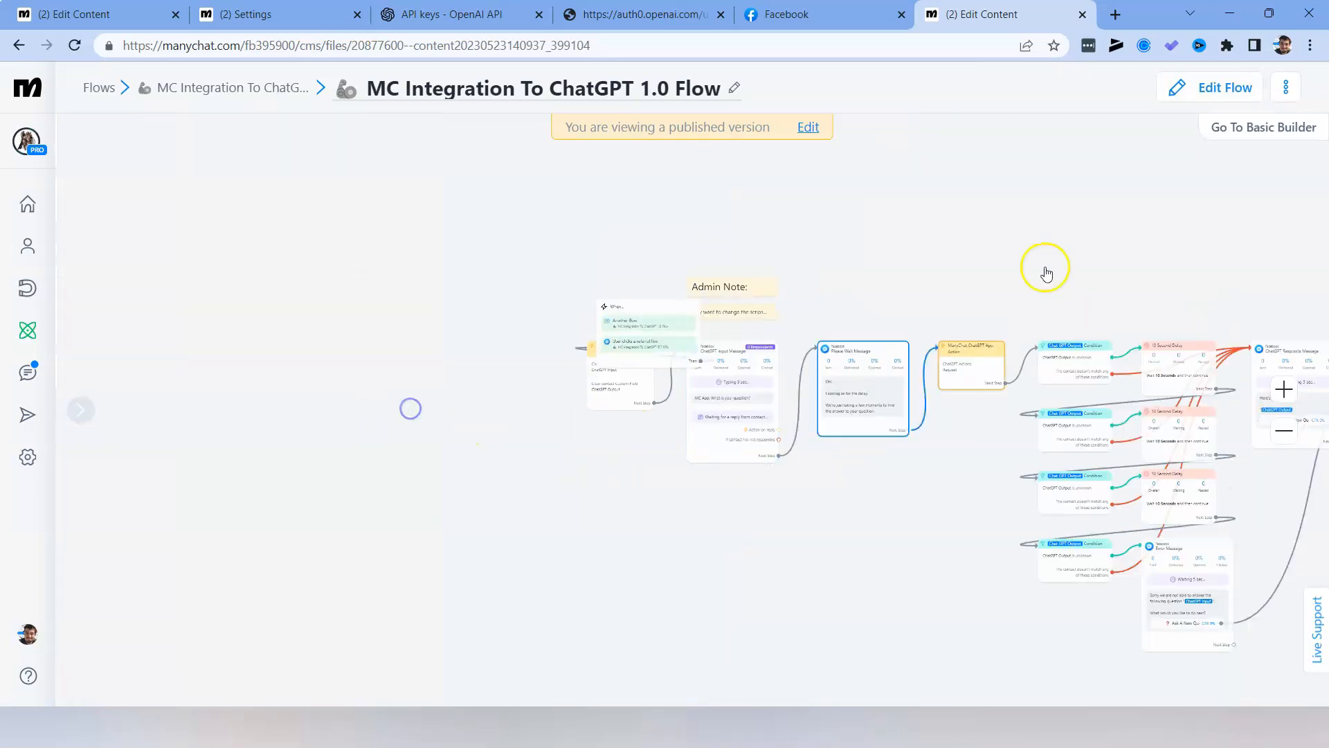
pyautogui.click(1203, 88)
# Open the flow's Facebook Ref URL trigger settings and follow its Messenger Ref URL.
pyautogui.moveTo(269, 267); pyautogui.dragTo(128, 316)
pyautogui.moveTo(372, 489); pyautogui.dragTo(659, 530)
pyautogui.moveTo(434, 348); pyautogui.dragTo(407, 348)
pyautogui.click(395, 381)
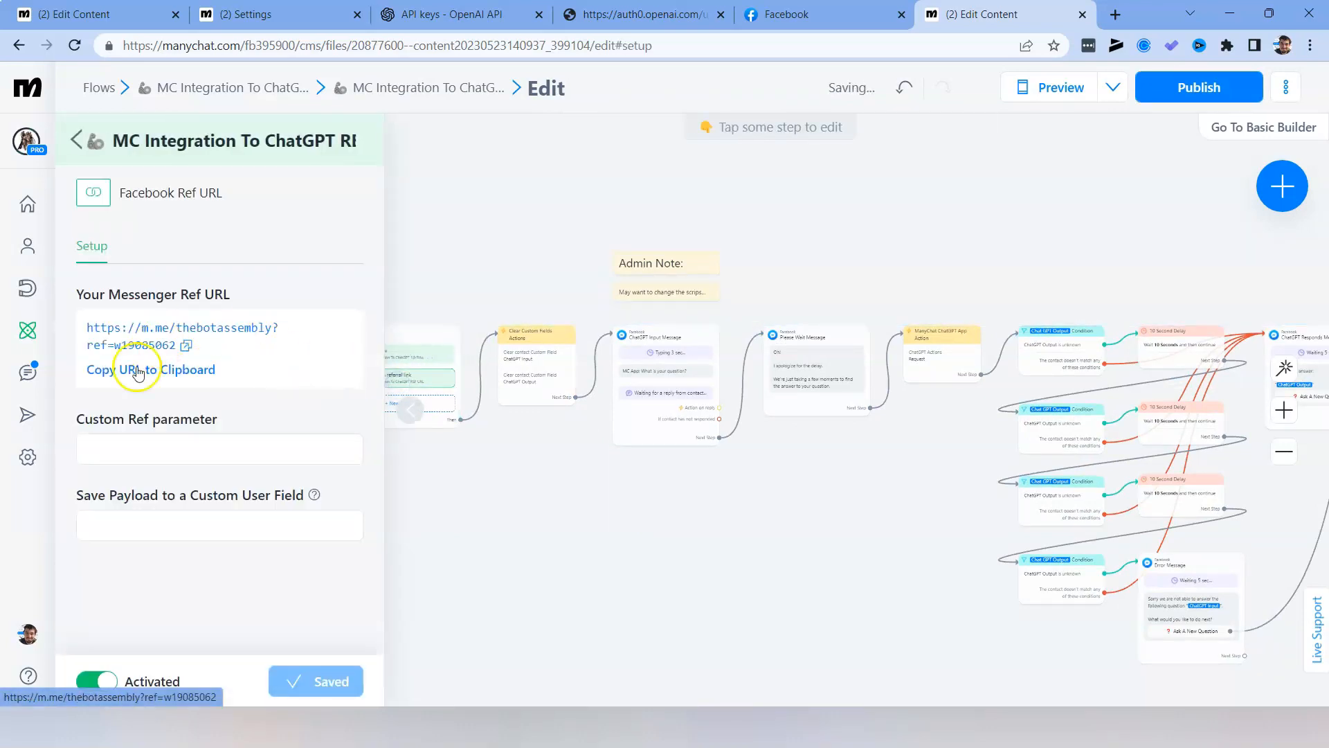
pyautogui.click(137, 327)
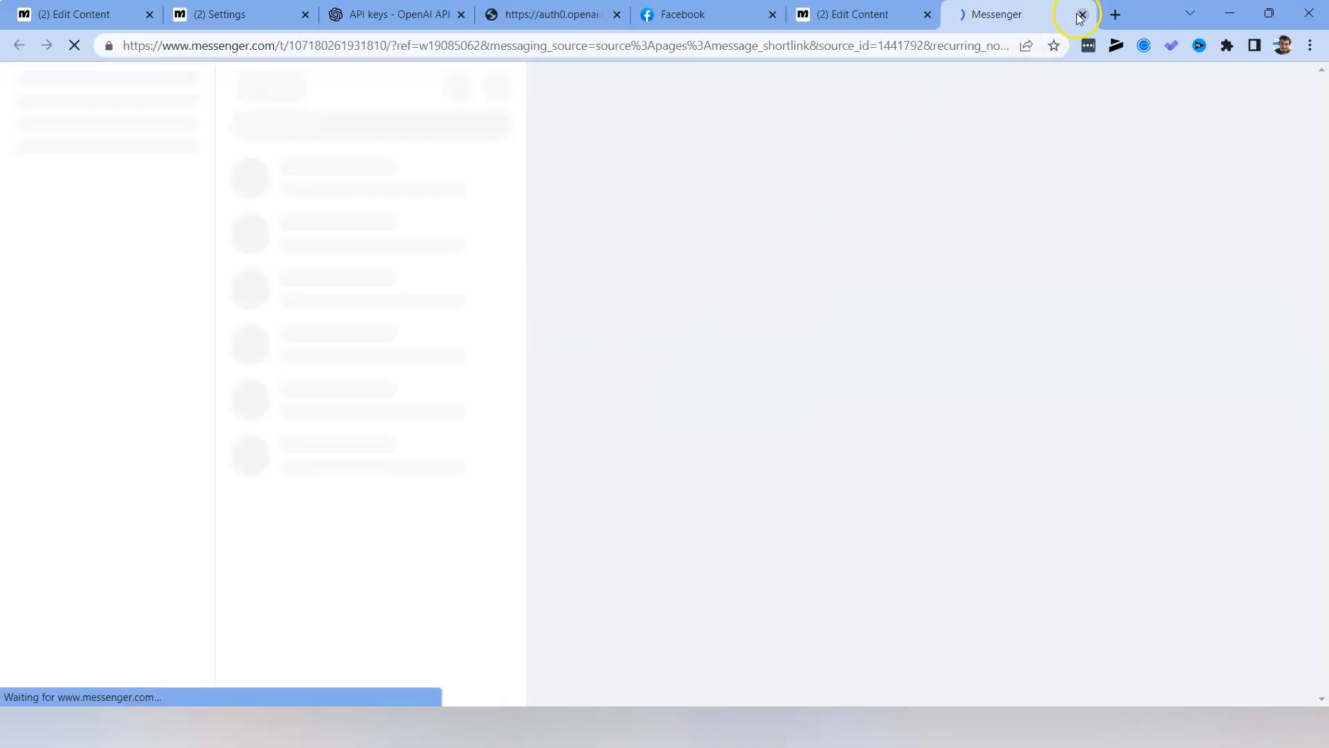
# Close the Messenger page, check The Bot Assembly chat on Facebook, and reopen the Messenger Ref URL from the Manychat trigger settings.
pyautogui.click(1082, 15)
pyautogui.click(848, 15)
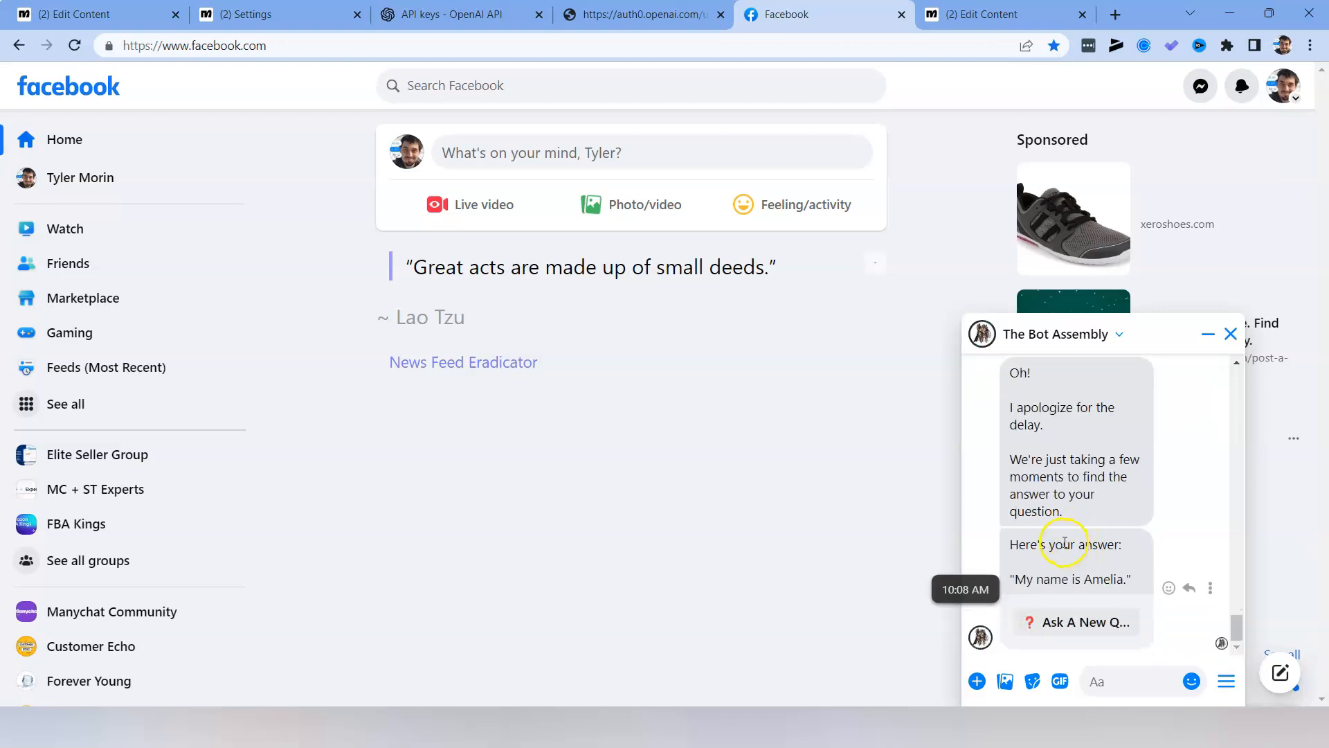
pyautogui.click(983, 14)
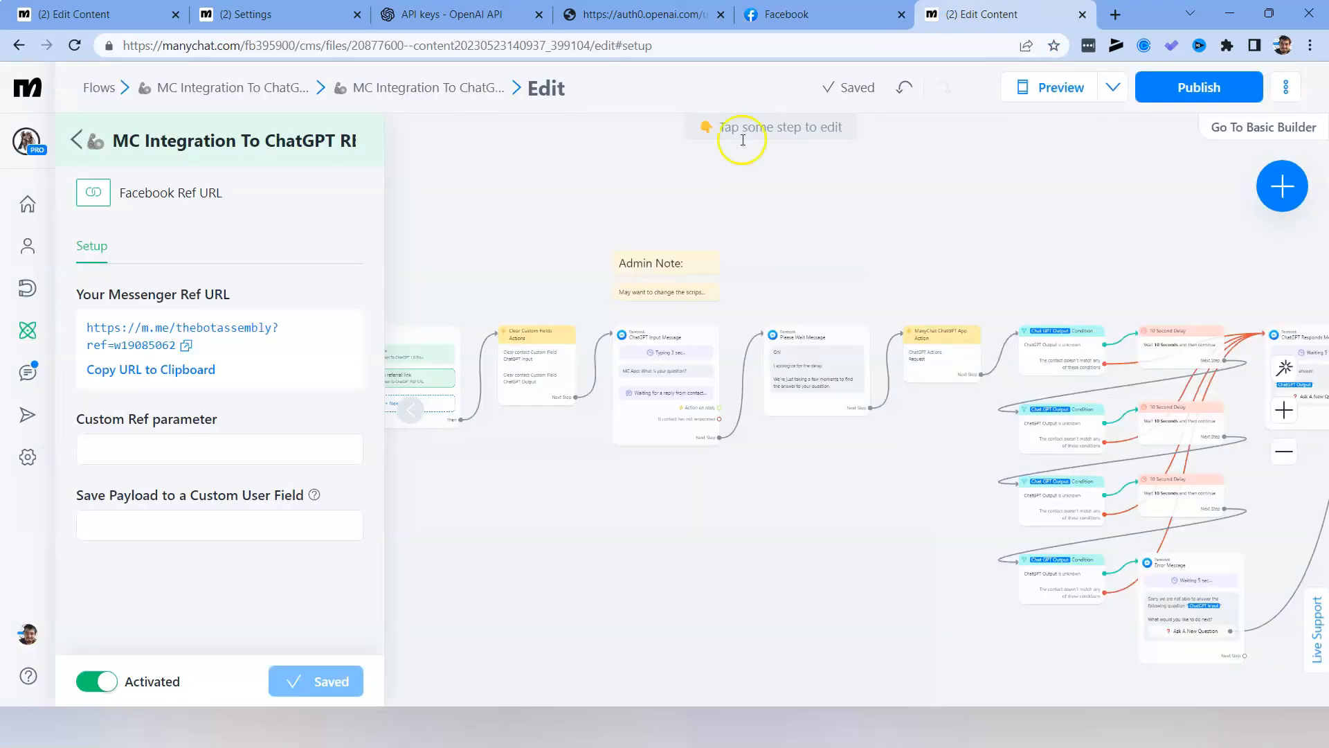
pyautogui.click(157, 345)
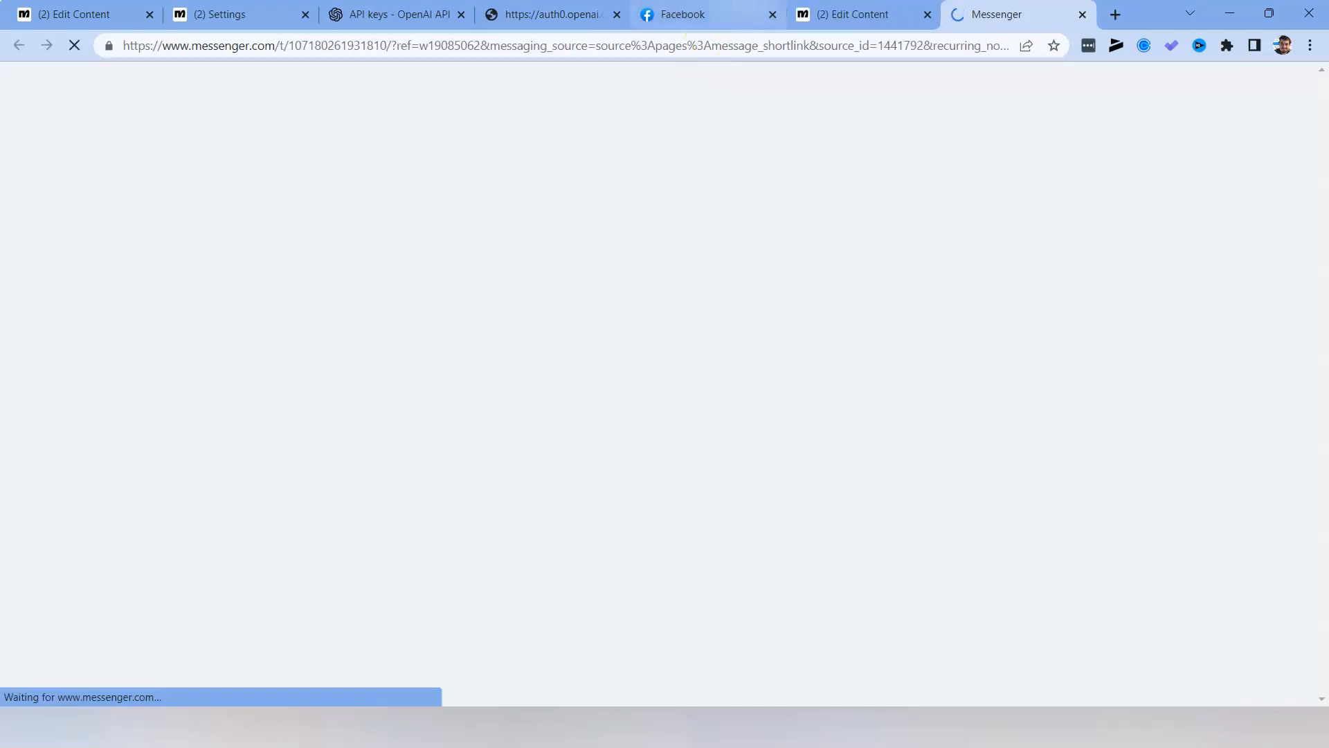
# Return to the Facebook chat with The Bot Assembly, close the Messenger page, and send the question "What is your name?".
pyautogui.click(741, 12)
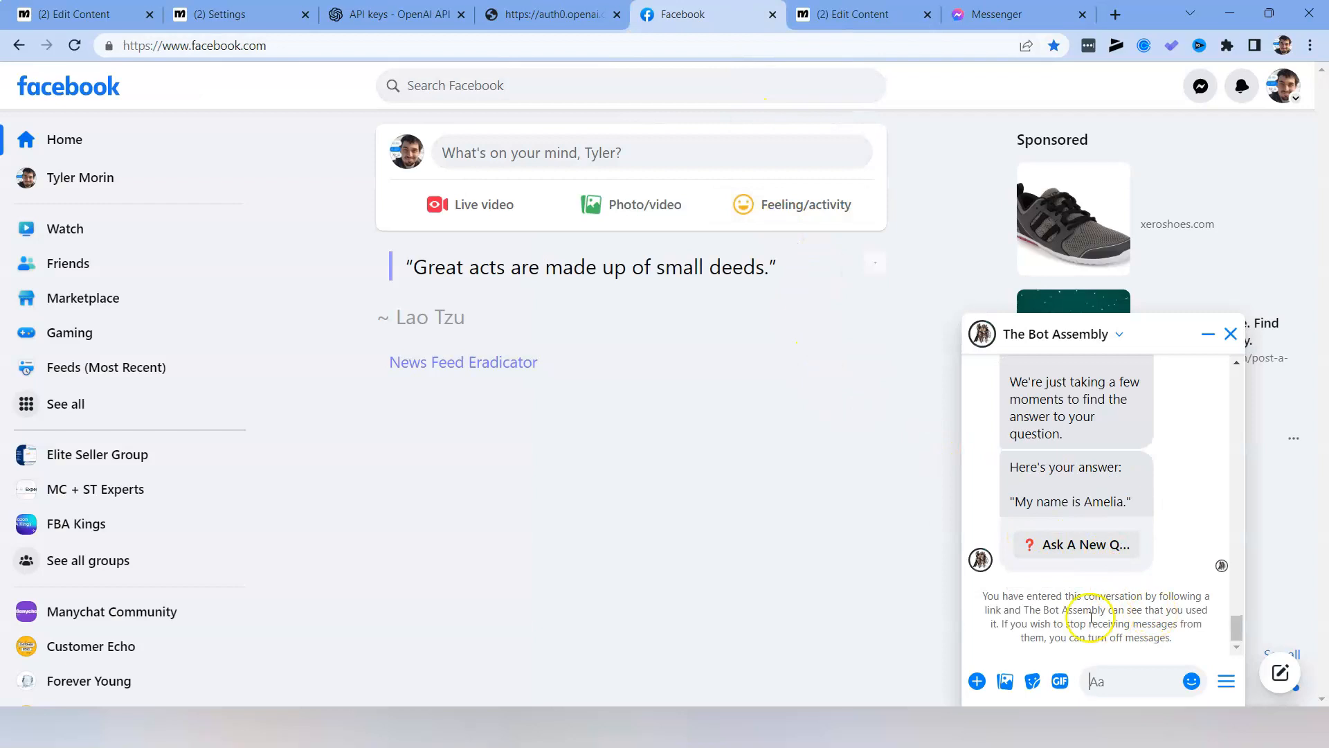
pyautogui.click(1086, 14)
pyautogui.click(1063, 618)
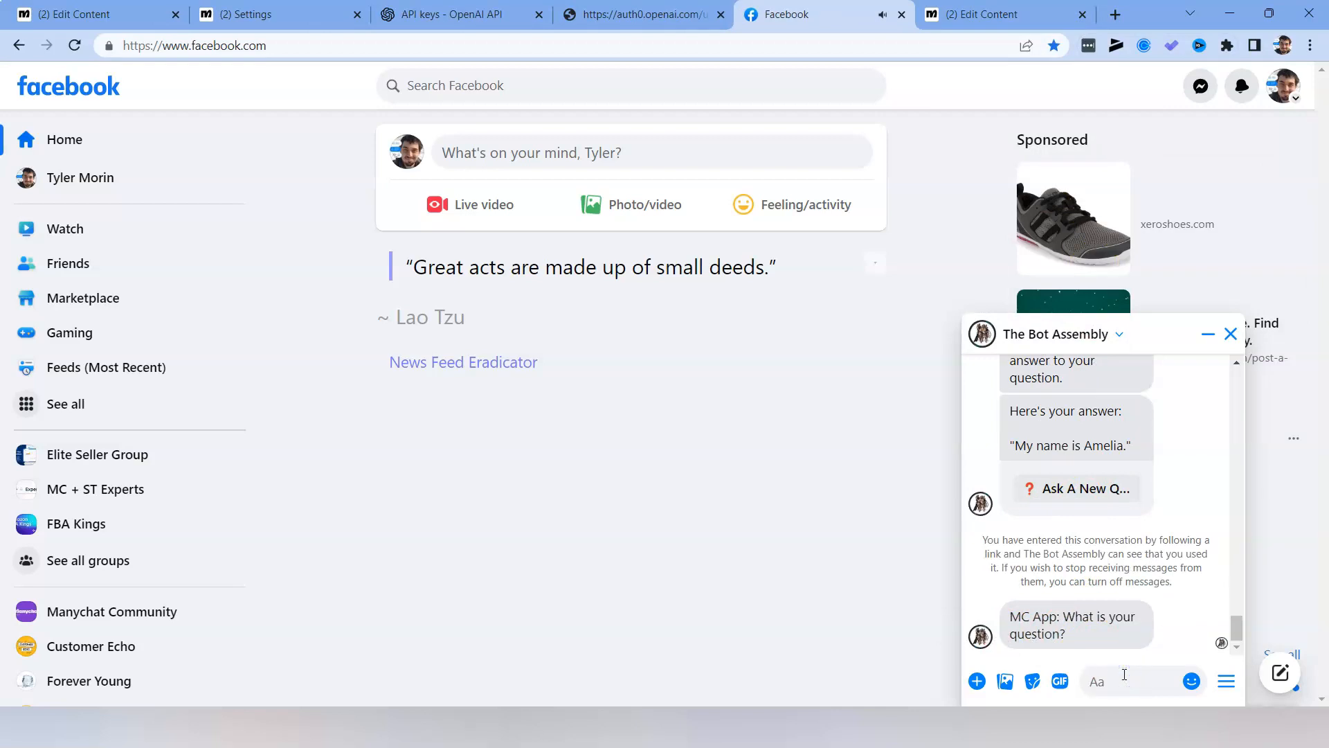
pyautogui.write('What is your name')
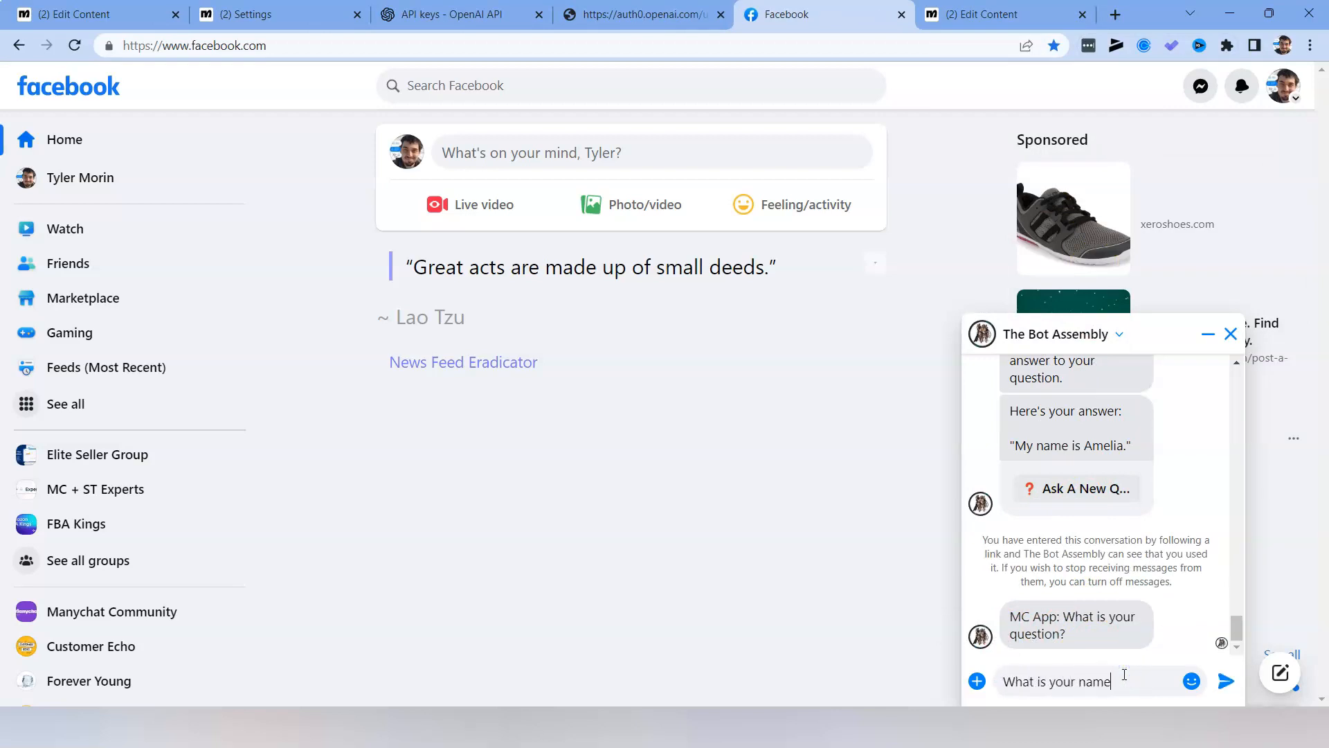
pyautogui.press('Return')
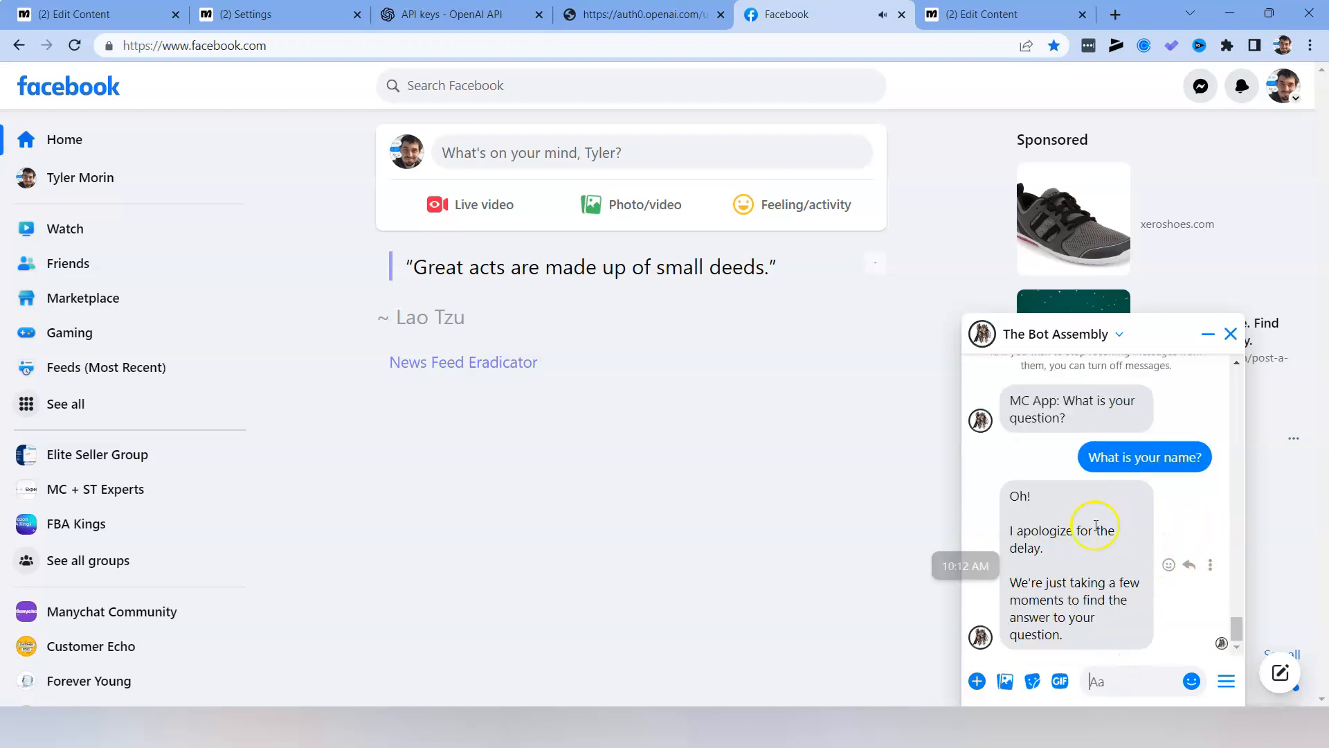
# Compare the bot's chat reply with the Please Wait Message step in the Manychat flow.
pyautogui.click(982, 13)
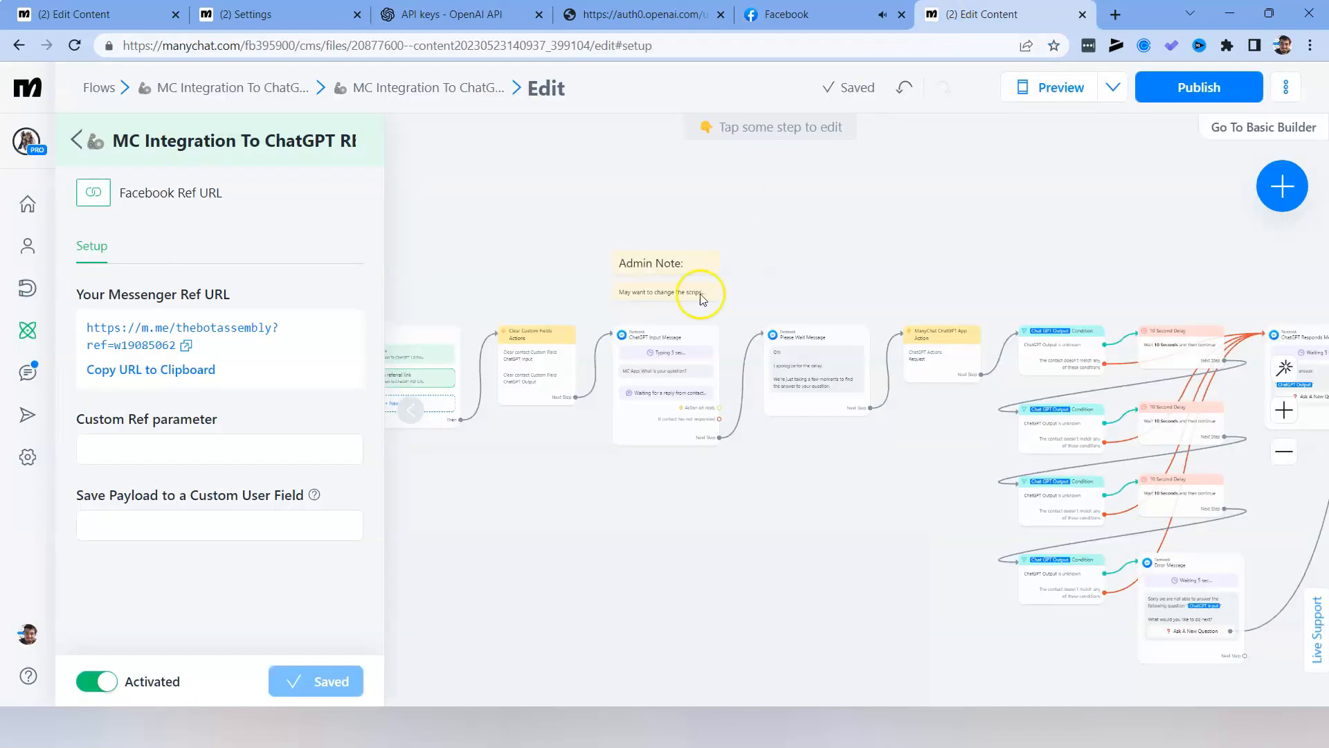
pyautogui.scroll(3, 692, 332)
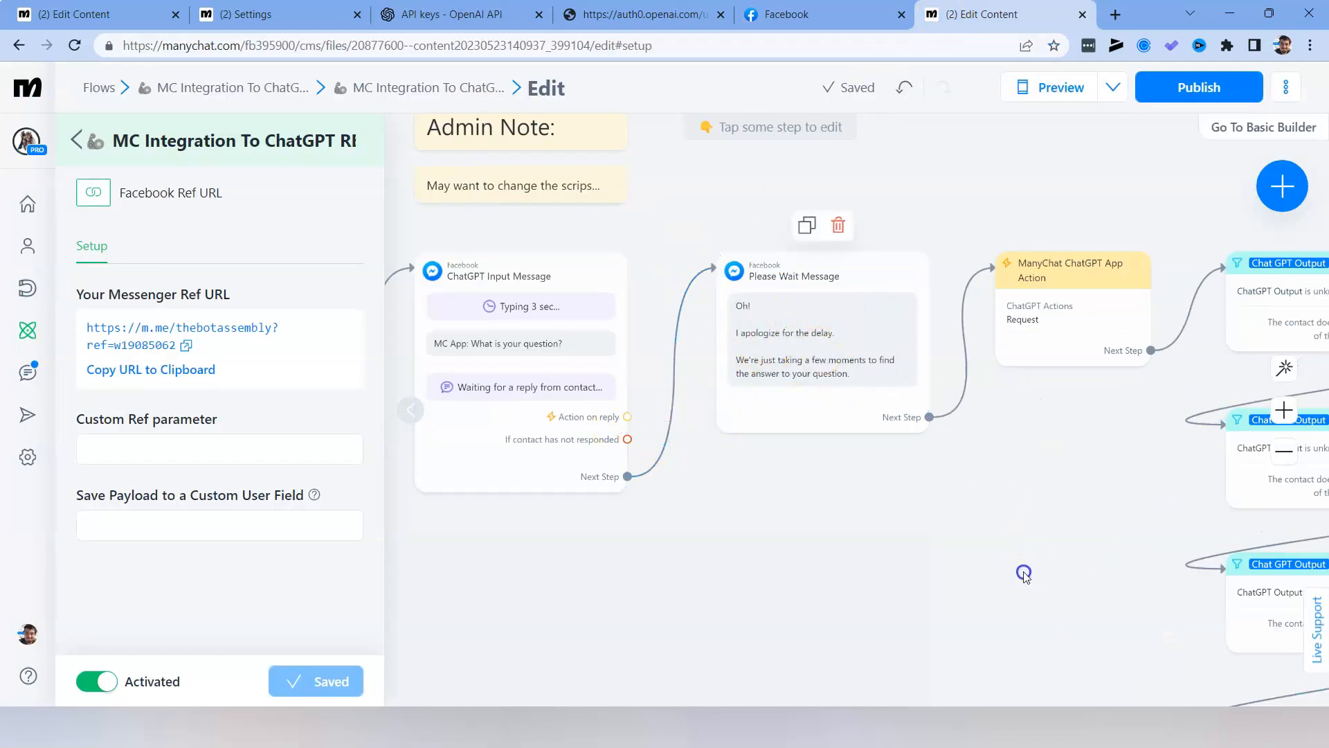
pyautogui.moveTo(1028, 573); pyautogui.dragTo(898, 566)
pyautogui.click(817, 14)
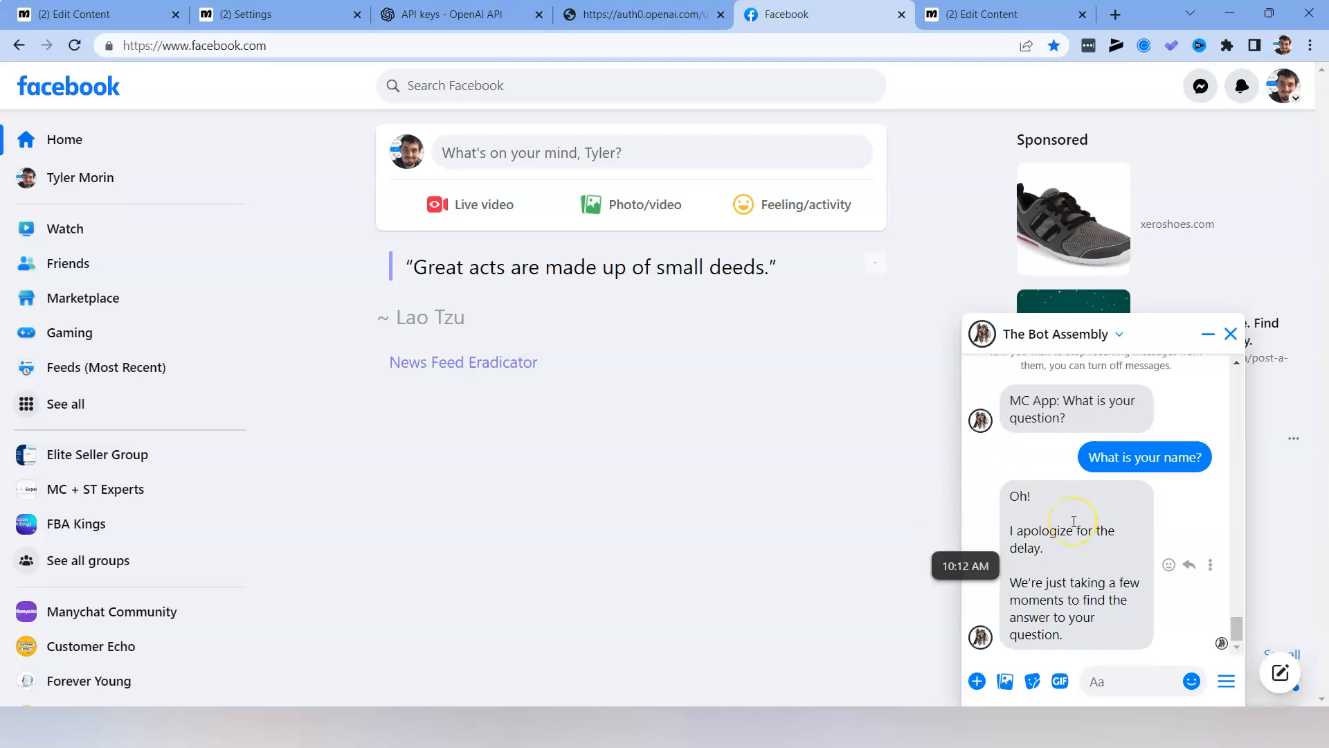
pyautogui.moveTo(984, 16)
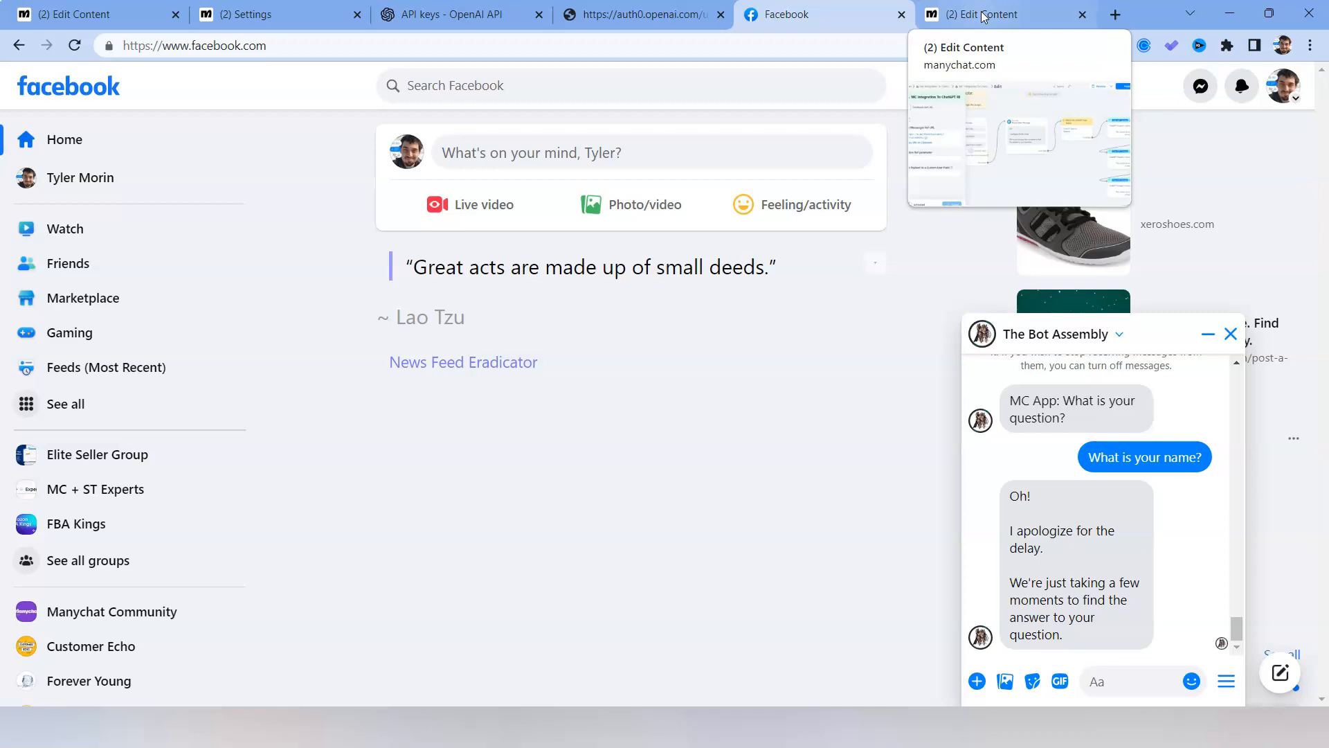
pyautogui.click(984, 16)
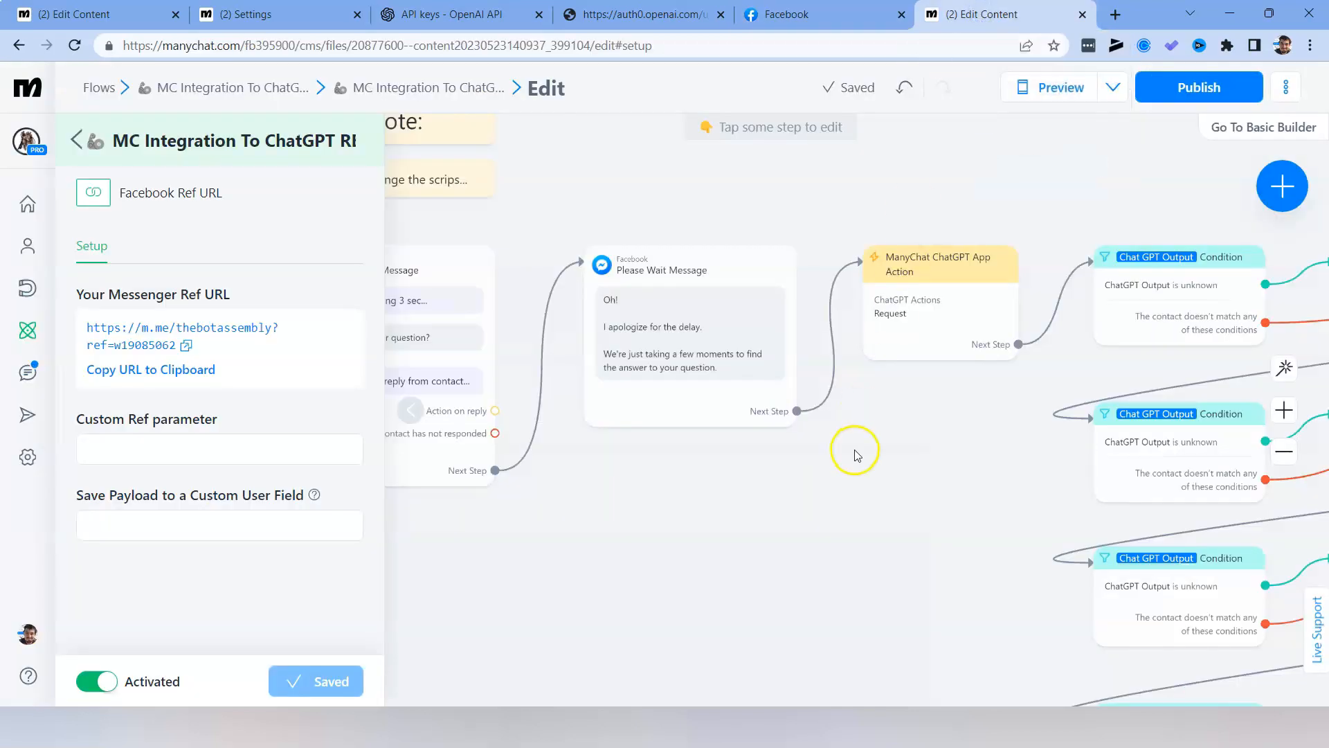
# Inspect the Request settings of the ManyChat ChatGPT App Action step and close them without saving.
pyautogui.moveTo(854, 451); pyautogui.dragTo(795, 469)
pyautogui.click(948, 331)
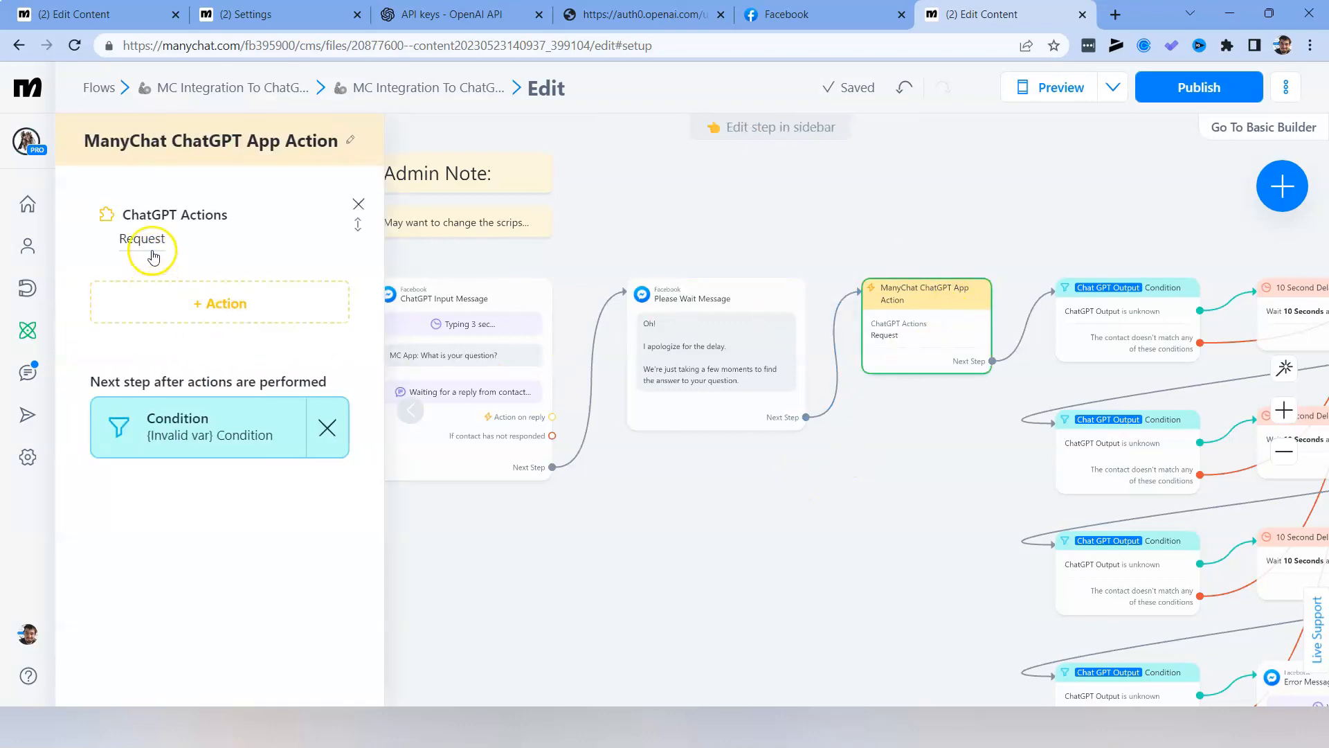
pyautogui.click(149, 251)
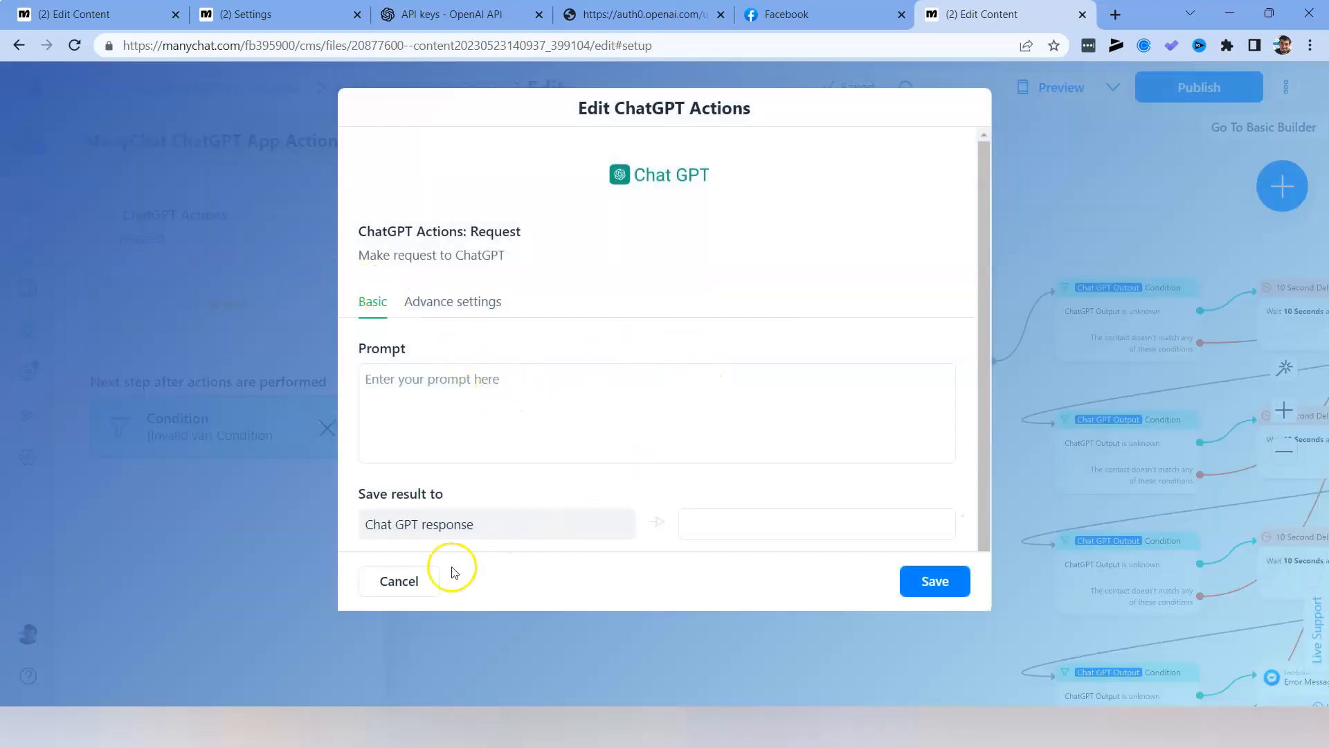
pyautogui.click(436, 581)
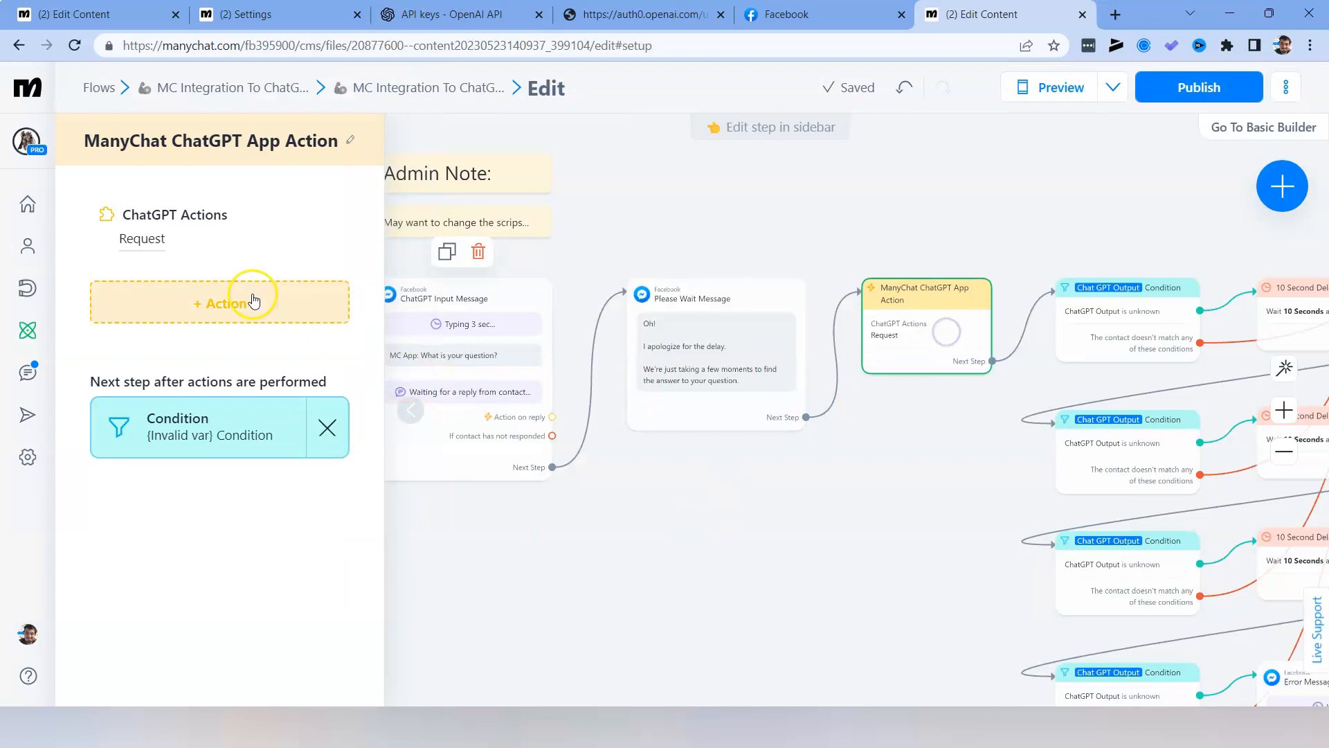
pyautogui.click(578, 540)
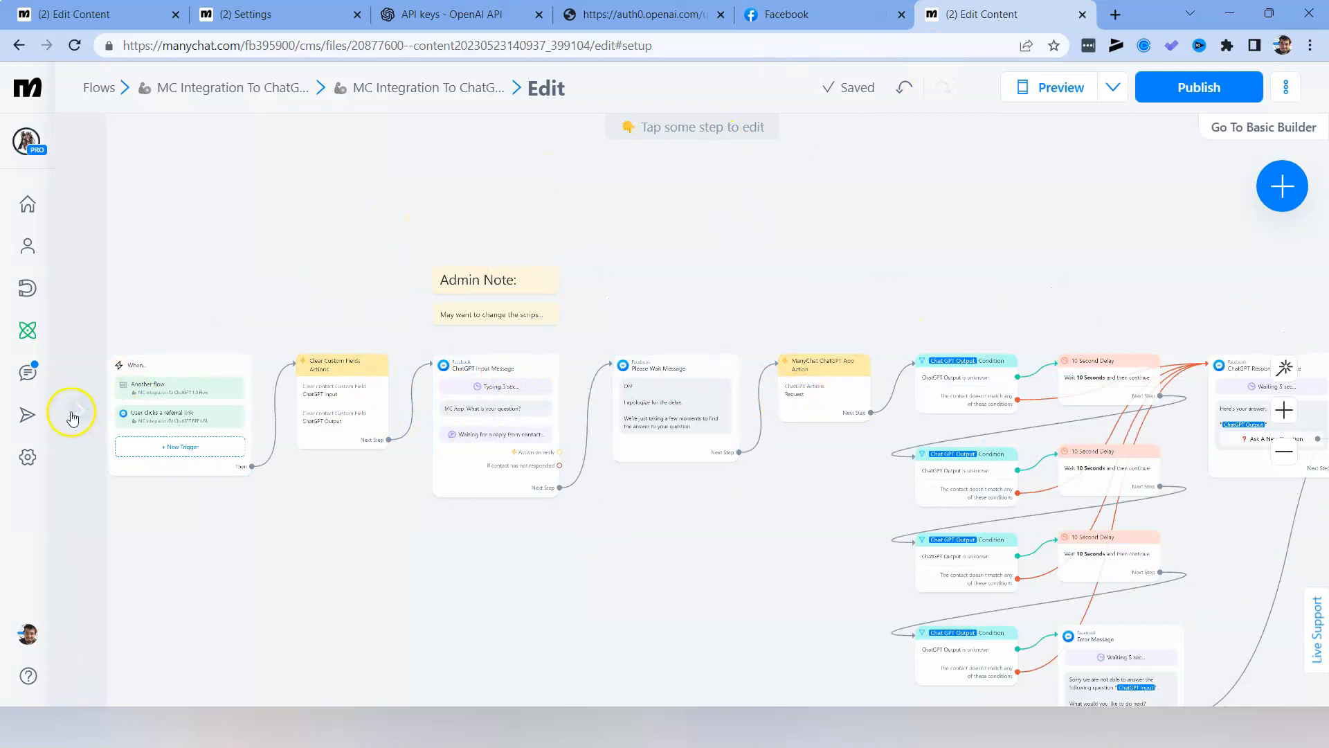
# Reopen the ManyChat ChatGPT App Action's Request and insert the ChatGPT Input custom user field as its prompt.
pyautogui.click(826, 410)
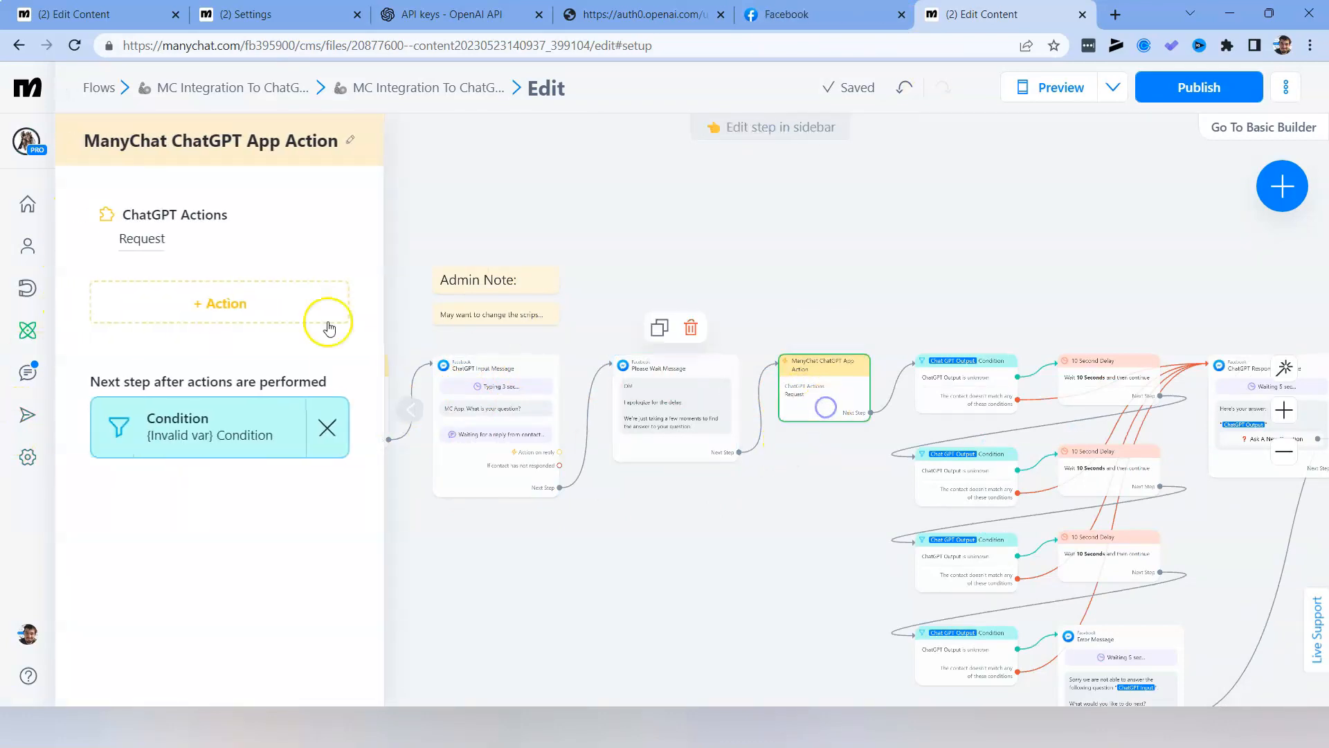
pyautogui.click(158, 241)
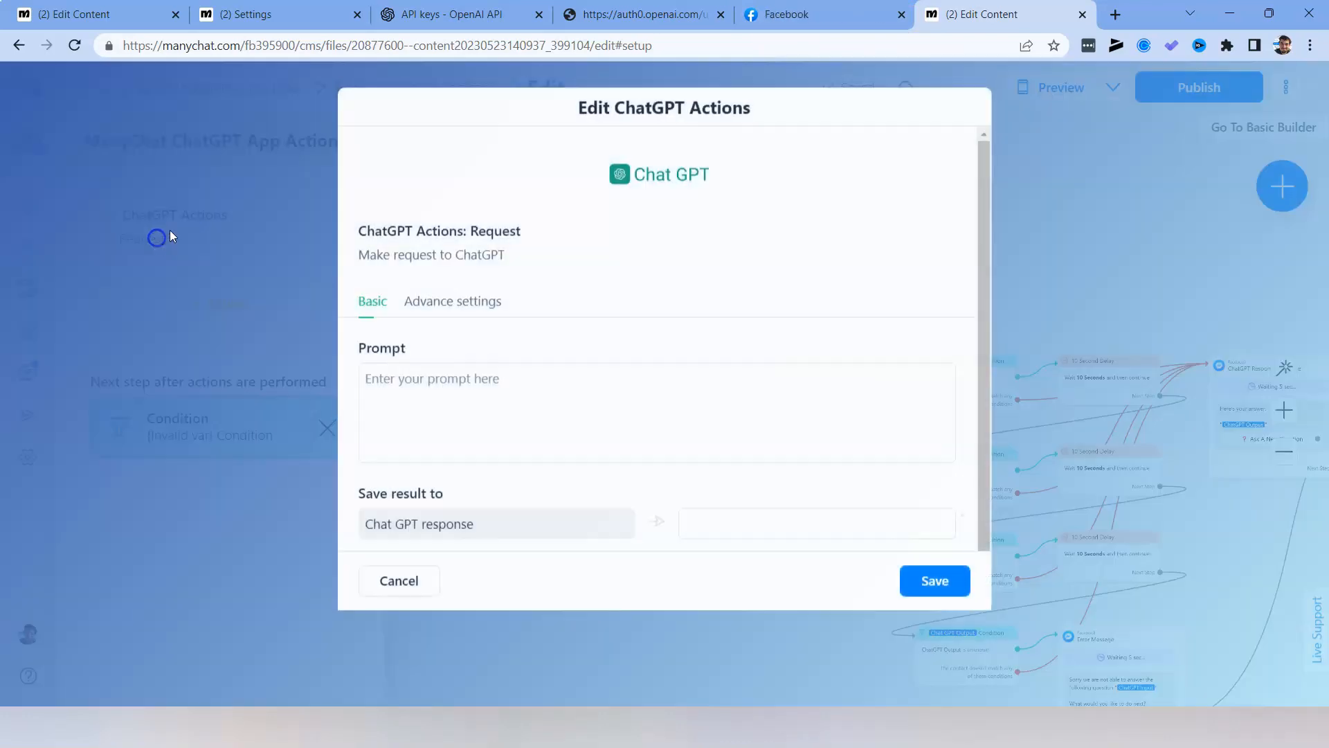
pyautogui.click(486, 427)
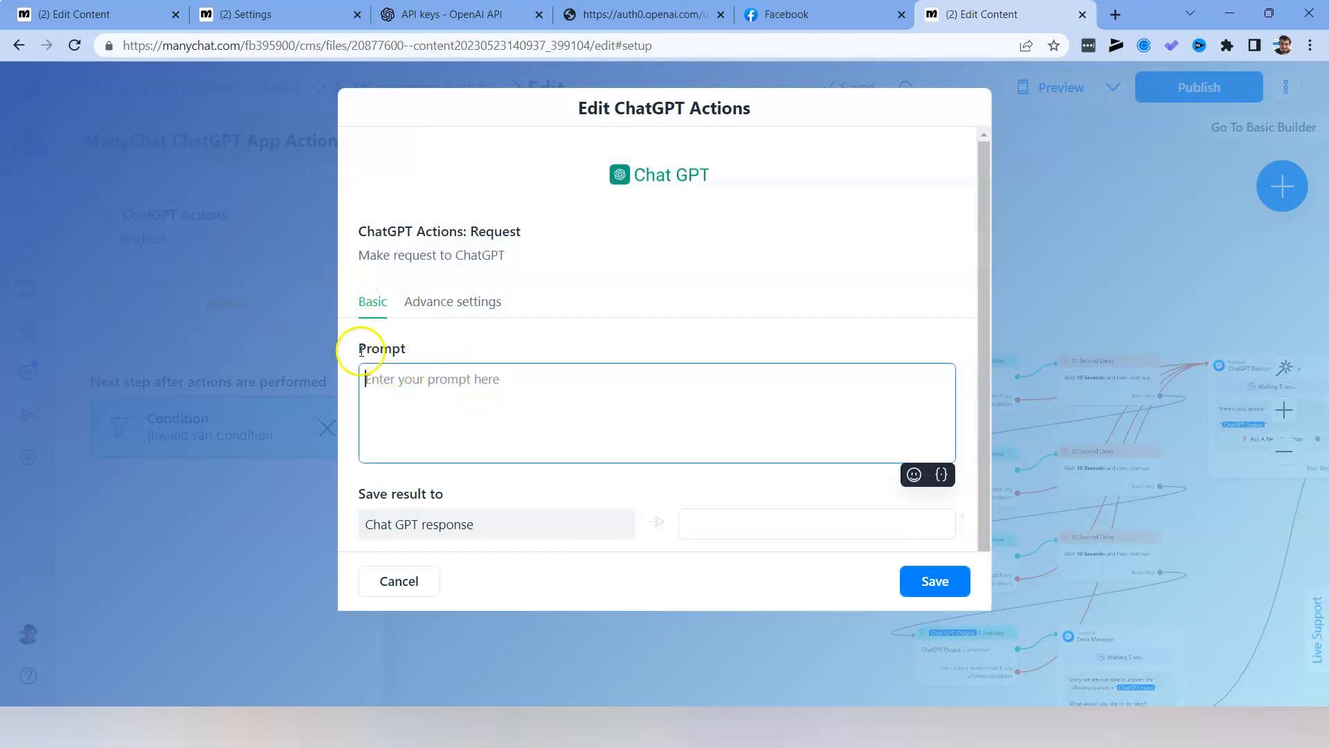
pyautogui.click(940, 475)
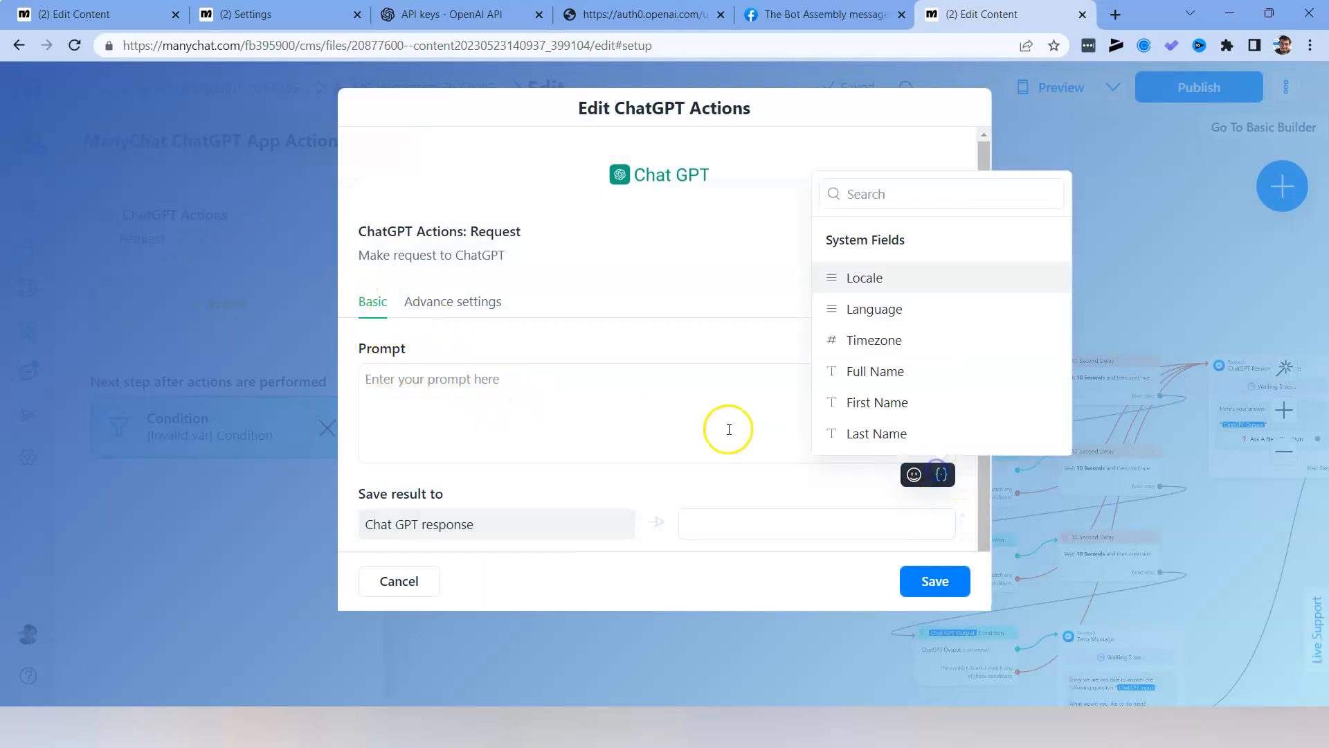
pyautogui.click(869, 195)
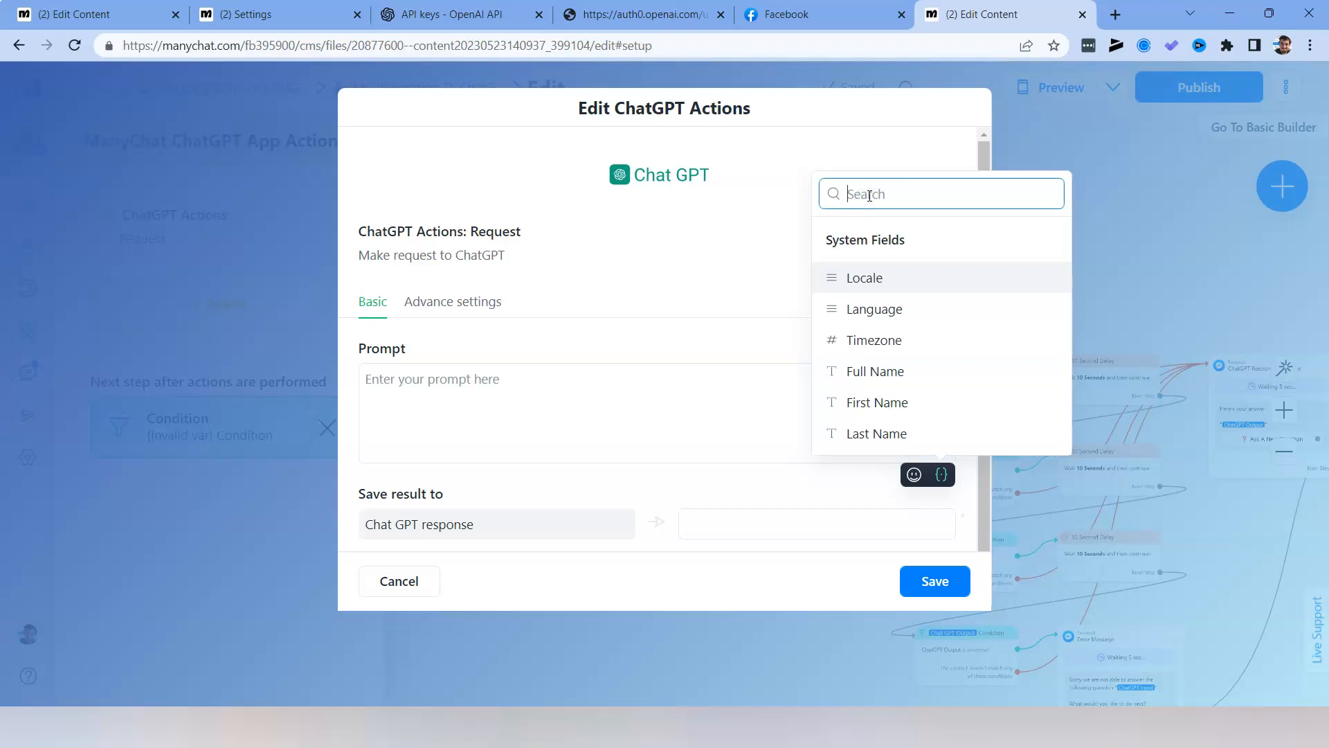
pyautogui.write('chat')
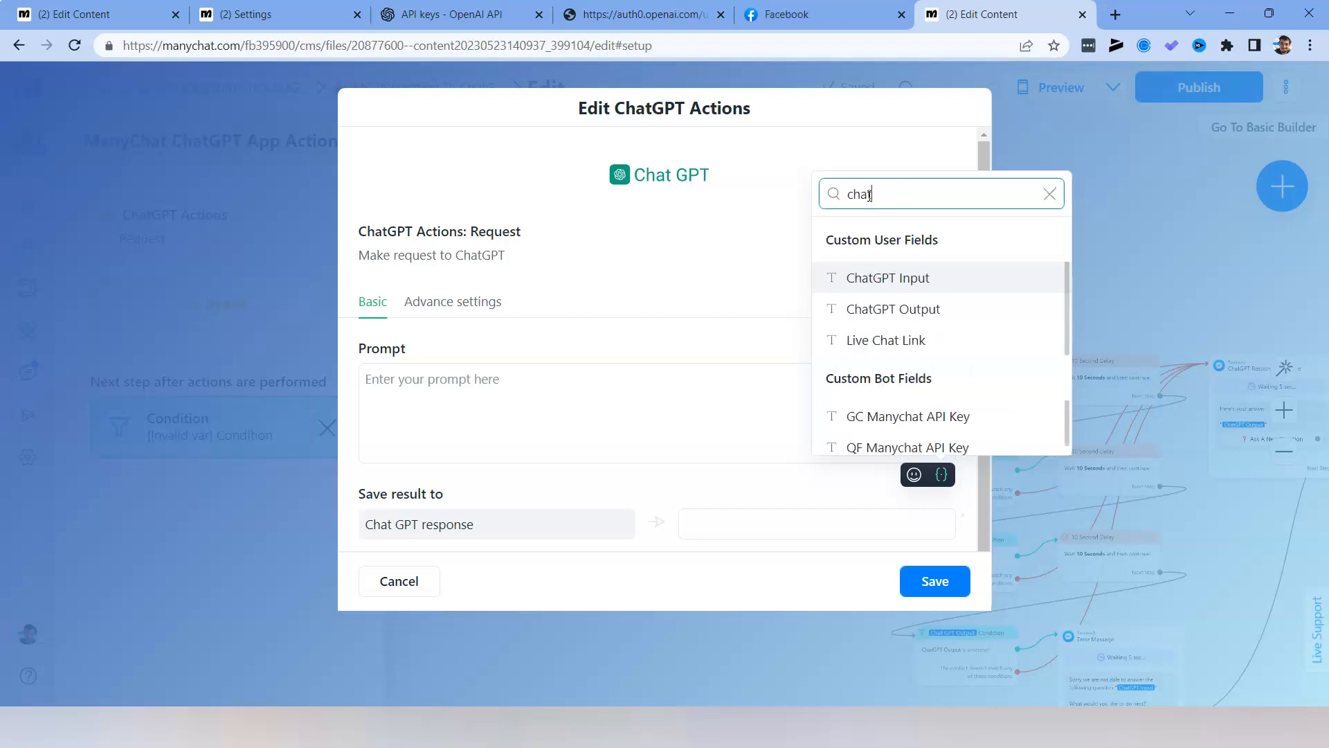
pyautogui.press('Down')
pyautogui.press('Up')
pyautogui.press('Return')
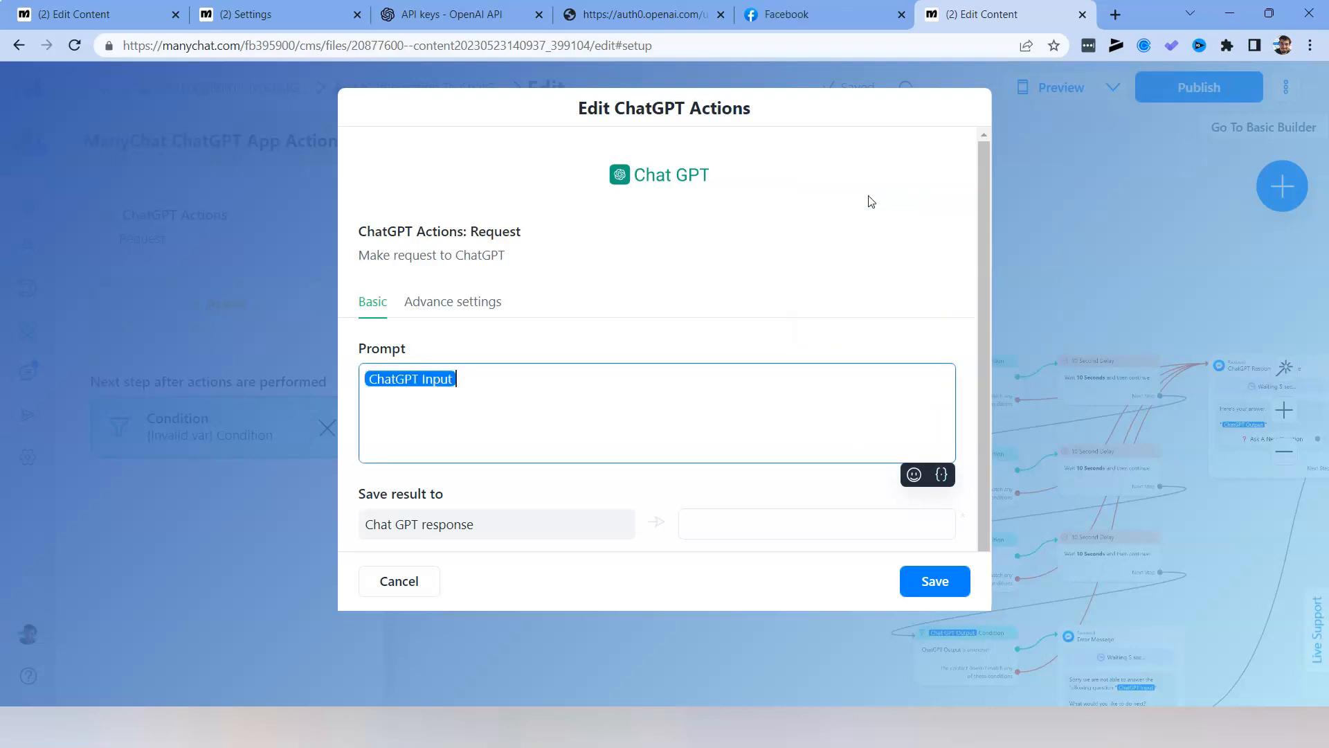
# Map the Chat GPT response to the ChatGPT Output custom user field.
pyautogui.click(779, 526)
pyautogui.write('chat')
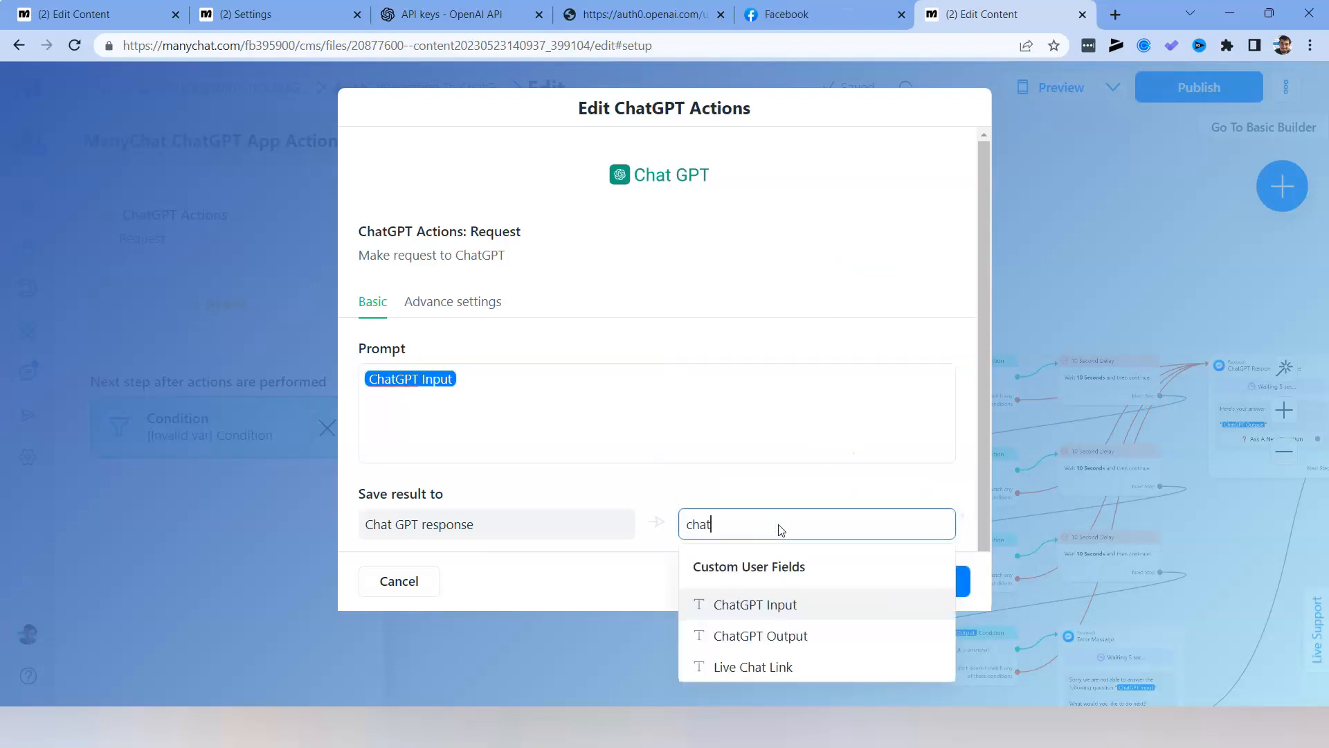
pyautogui.write('gpy')
pyautogui.press('BackSpace')
pyautogui.write('tput')
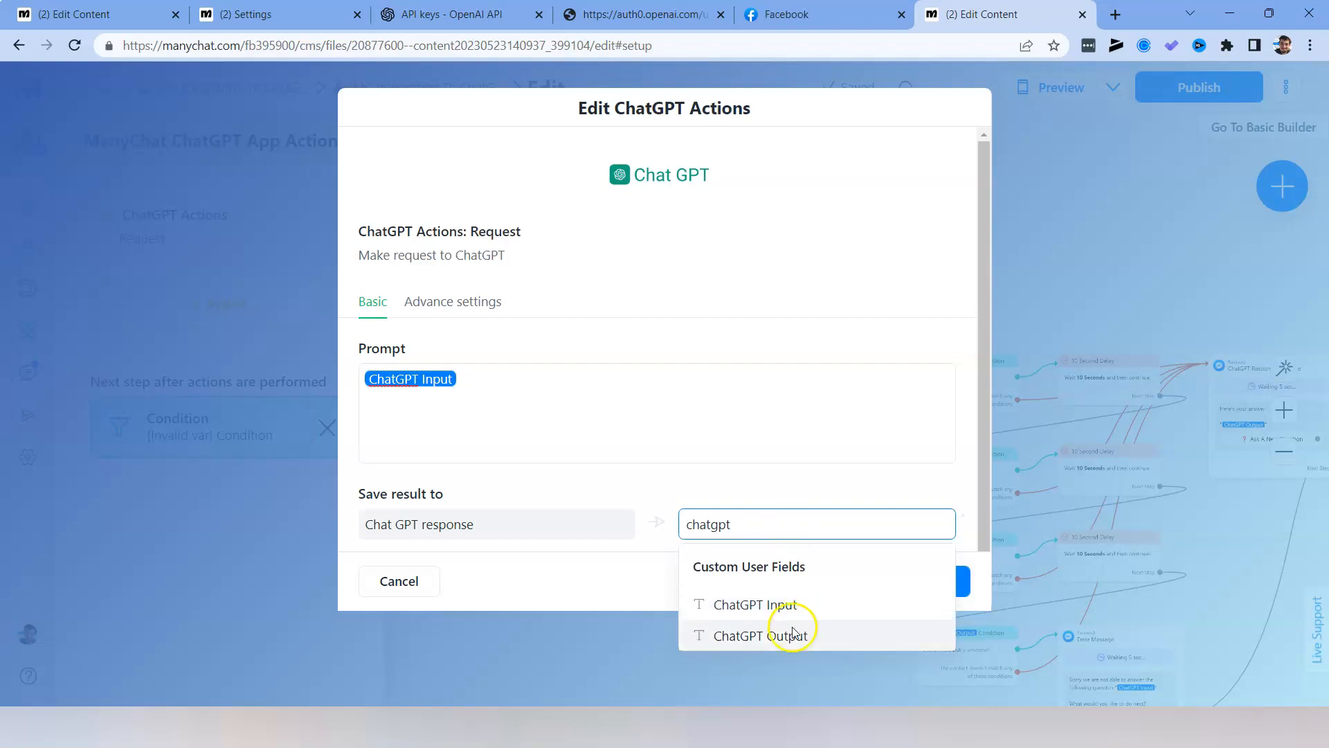
pyautogui.click(785, 635)
pyautogui.click(593, 450)
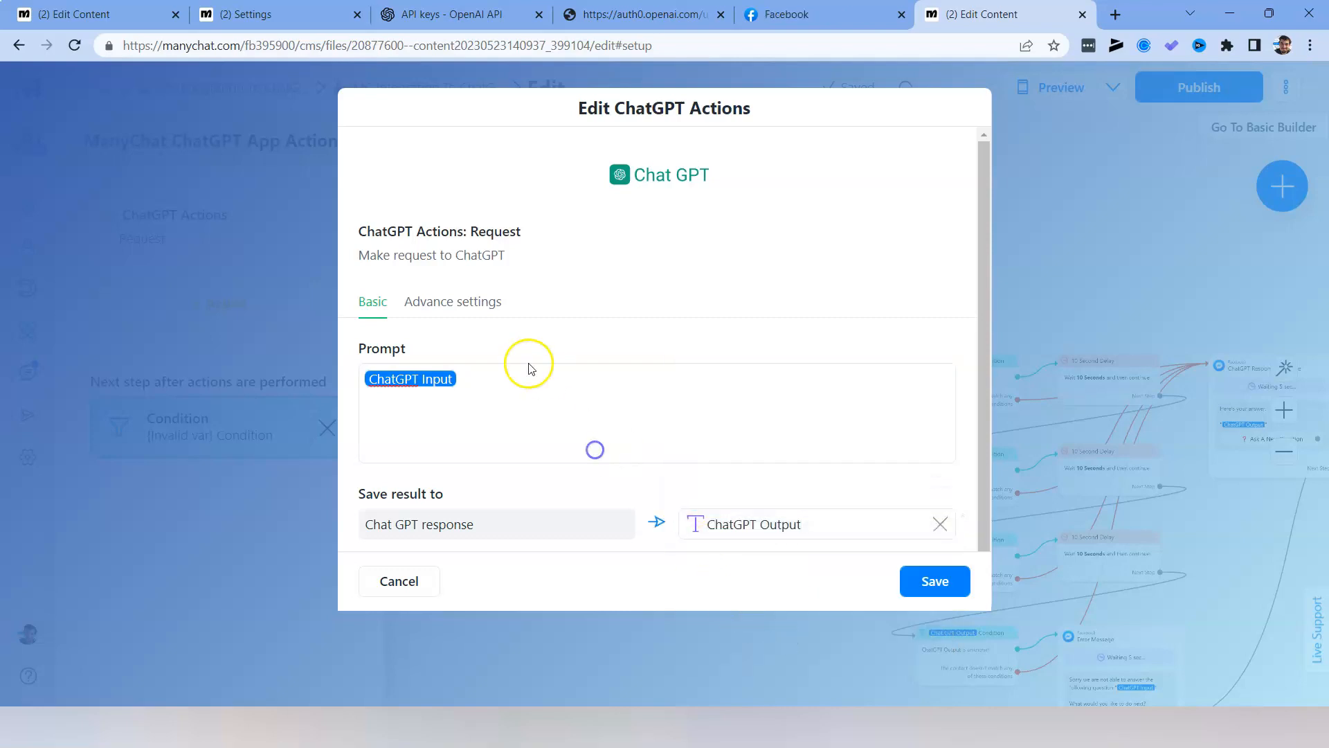
# Review the request's advanced settings, save the ChatGPT action, and publish the flow.
pyautogui.click(469, 303)
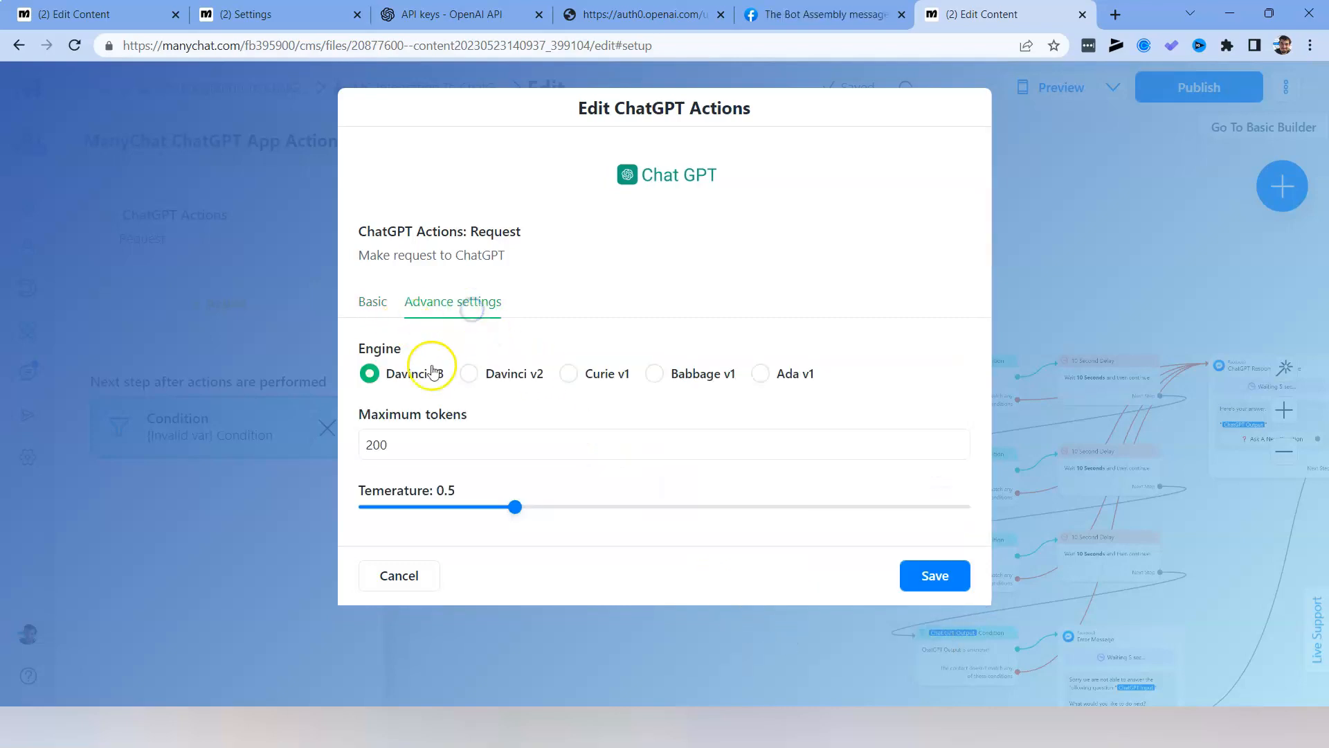
pyautogui.click(371, 301)
pyautogui.click(931, 581)
pyautogui.click(731, 545)
pyautogui.click(1187, 83)
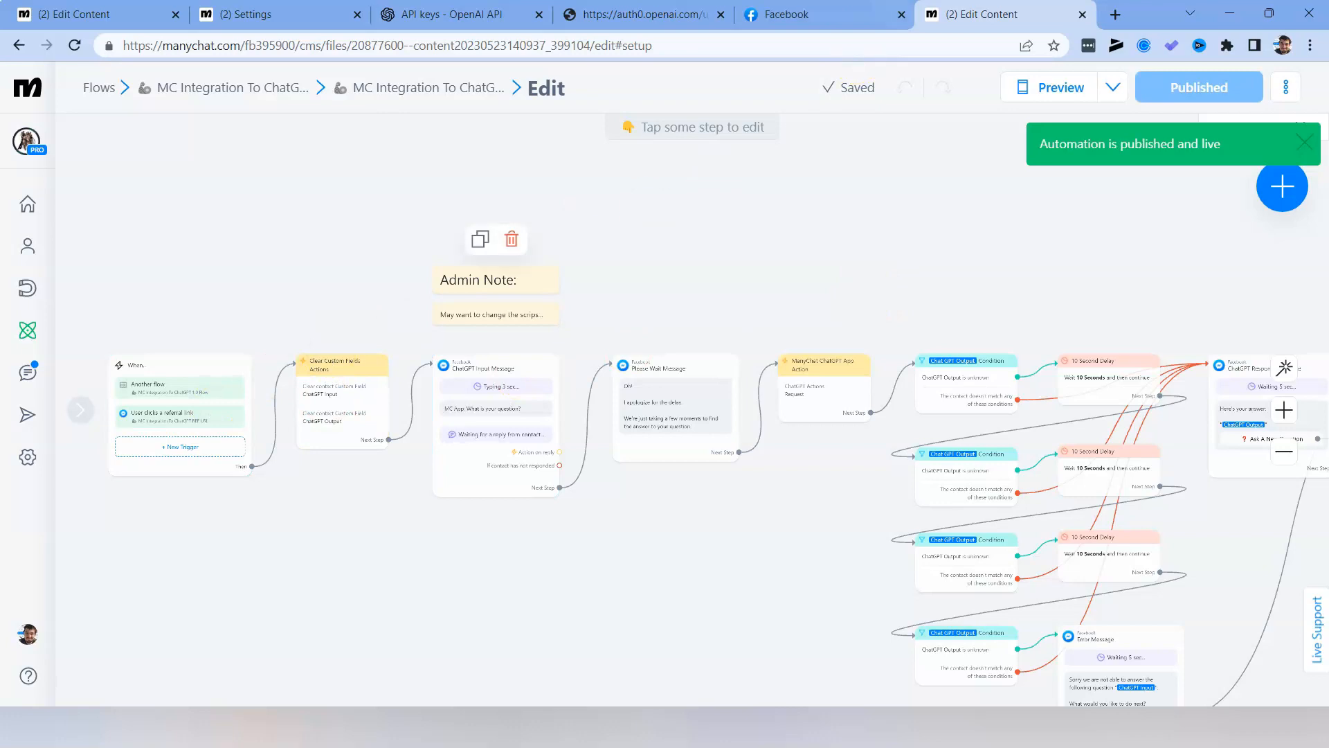
# Choose Ask A New Question in The Bot Assembly chat on Facebook and send "what is your name?".
pyautogui.click(820, 14)
pyautogui.click(1070, 624)
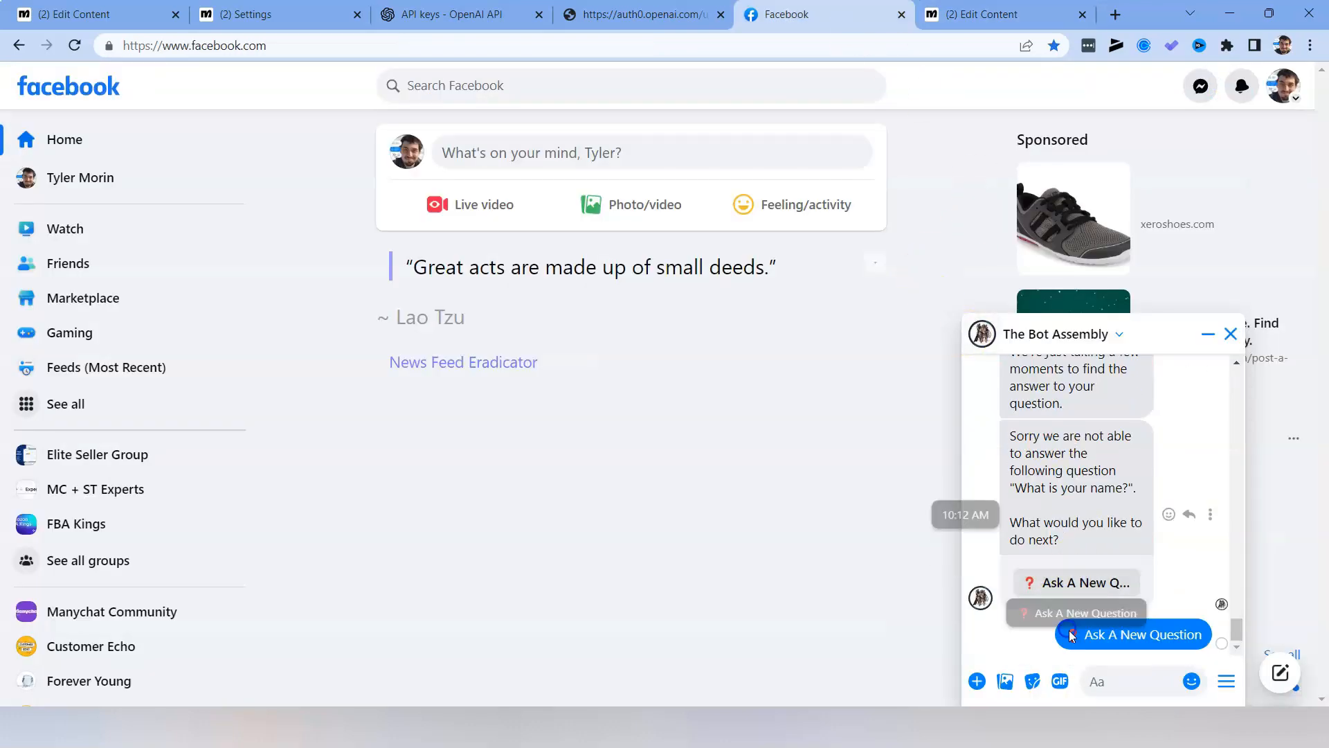
pyautogui.hotkey('ctrl', 'Tab')
pyautogui.moveTo(780, 496); pyautogui.dragTo(357, 516)
pyautogui.click(1066, 374)
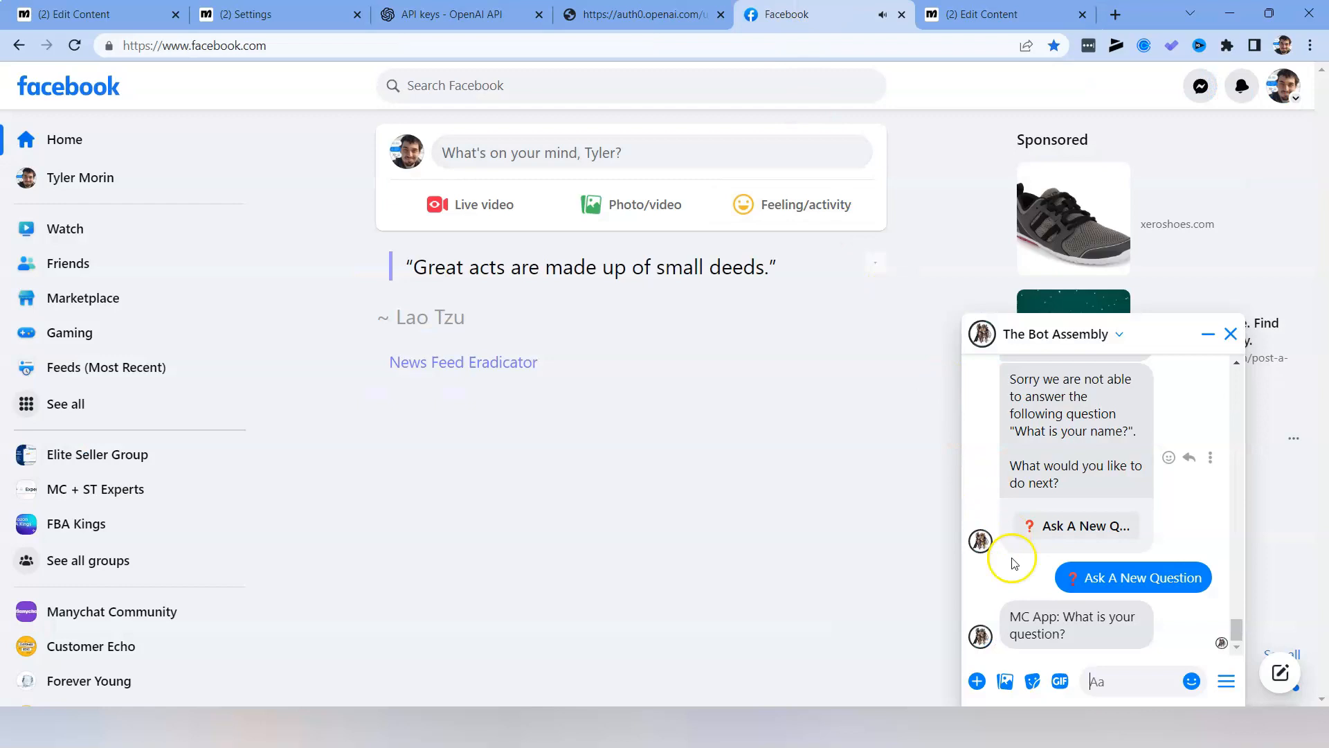
pyautogui.write('what is your name?')
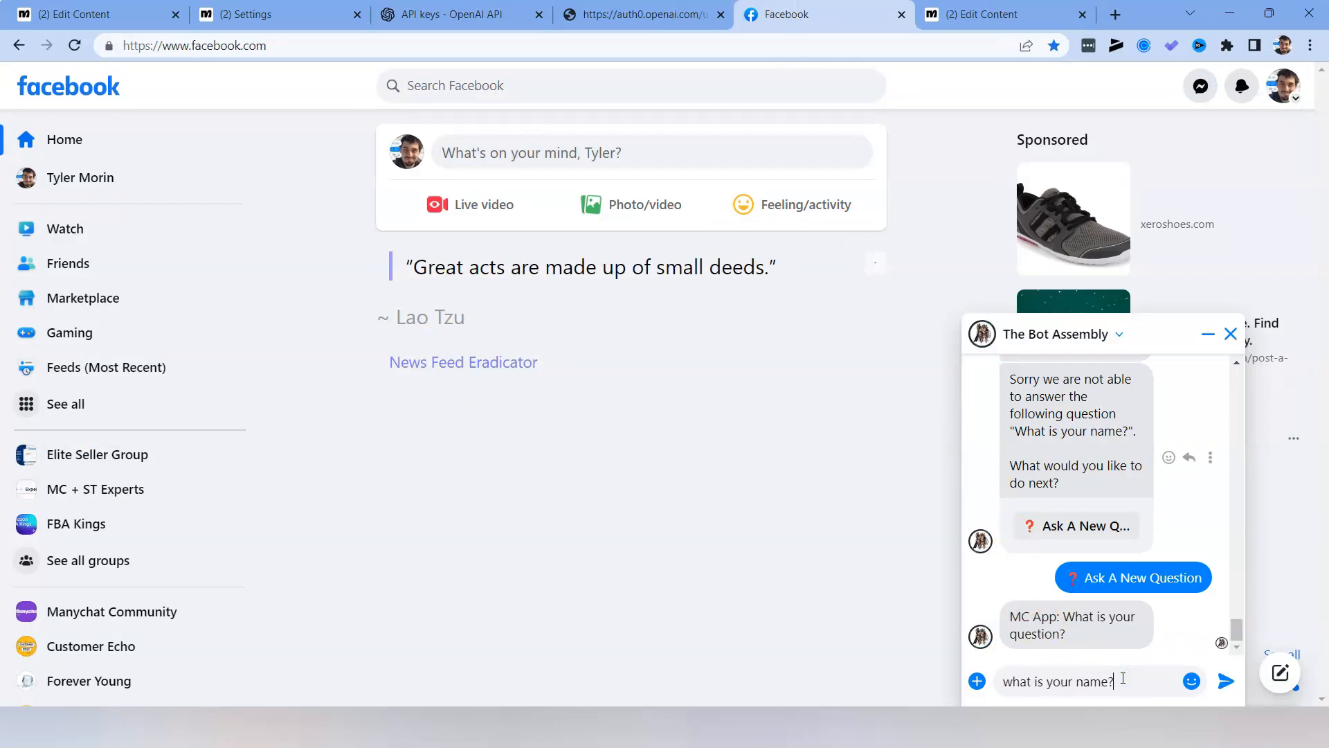
pyautogui.press('Return')
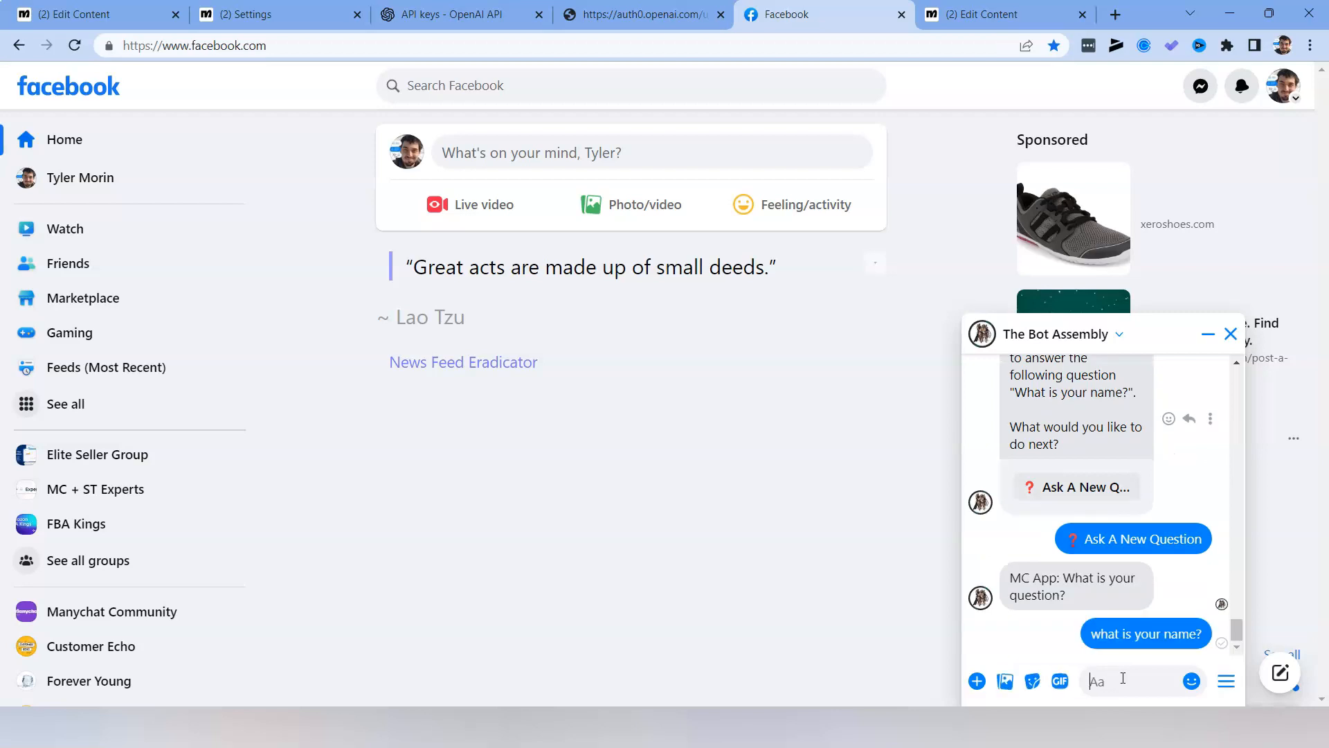
# Check the bot's replies in the Facebook chat against the Please Wait Message and following steps of the flow.
pyautogui.scroll(1, 1163, 574)
pyautogui.moveTo(1016, 426); pyautogui.dragTo(1115, 519)
pyautogui.scroll(-3, 1115, 519)
pyautogui.click(1084, 532)
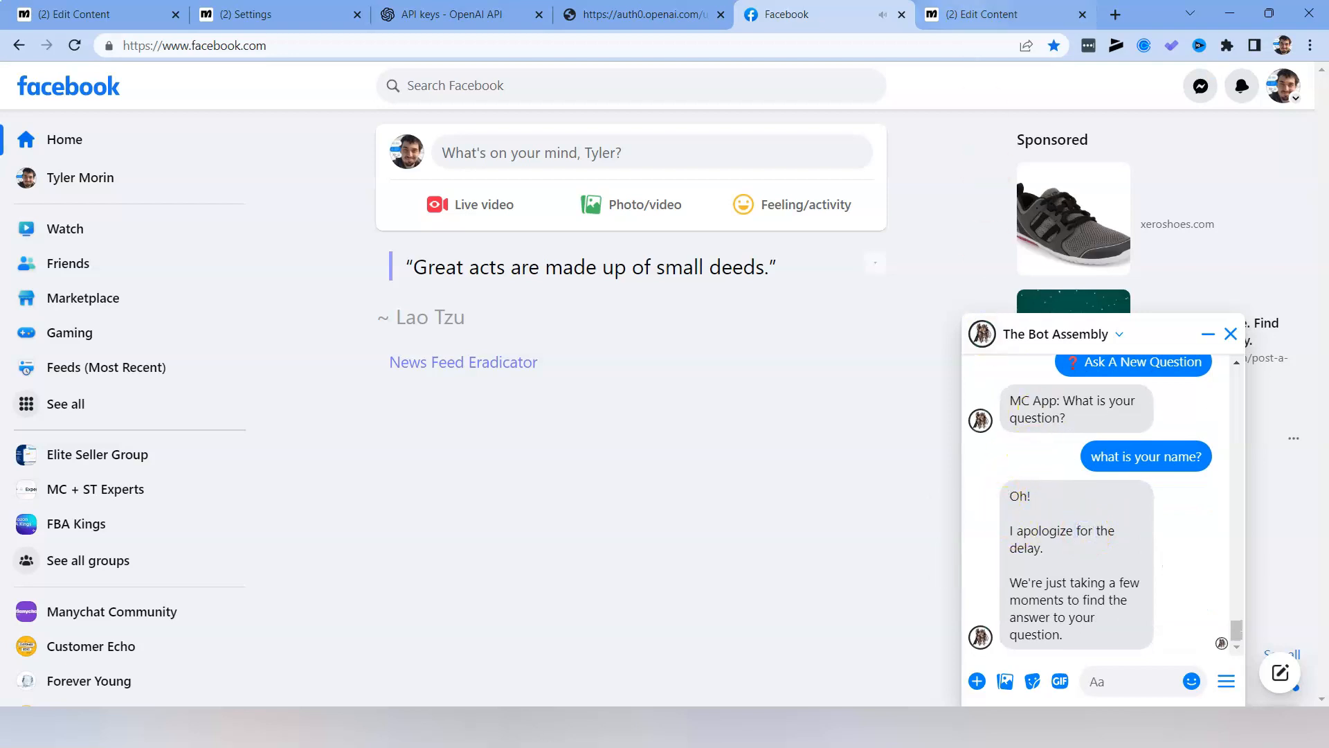
pyautogui.hotkey('ctrl', 'Tab')
pyautogui.scroll(5, 498, 511)
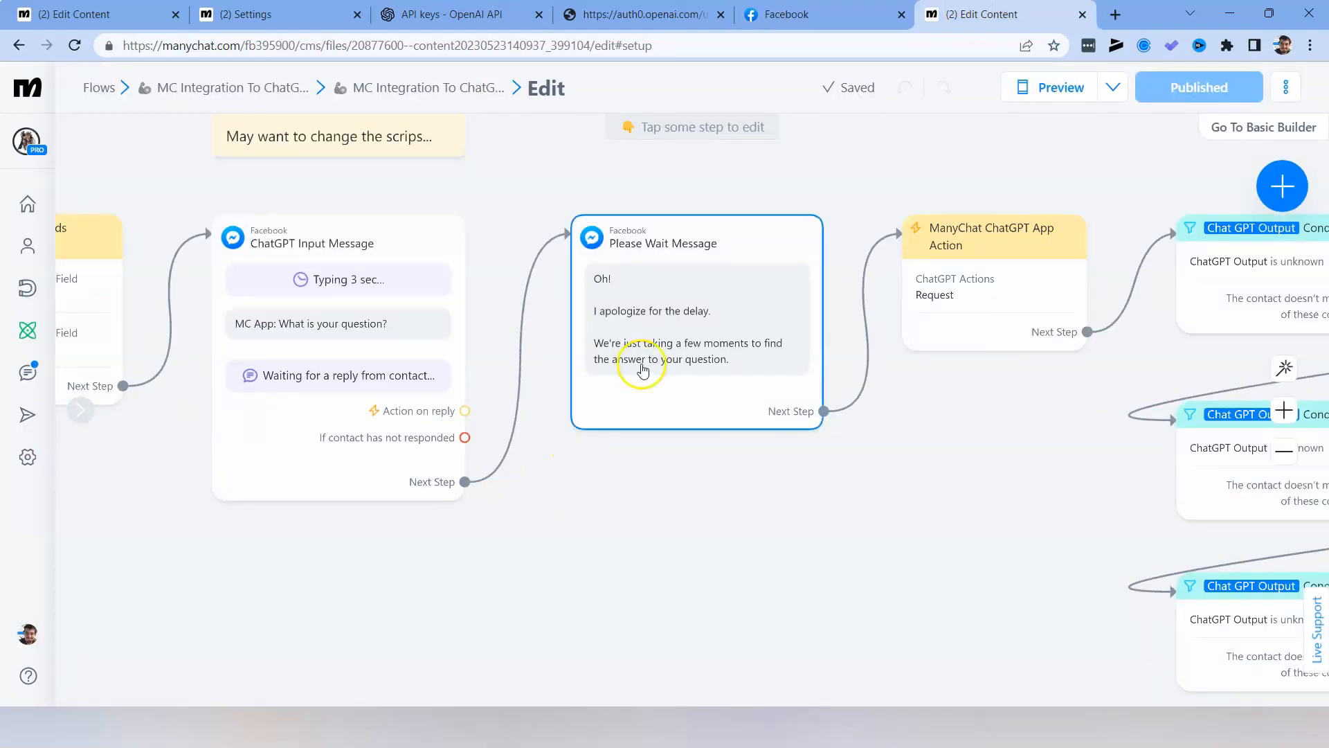
pyautogui.moveTo(652, 565); pyautogui.dragTo(397, 617)
pyautogui.click(813, 7)
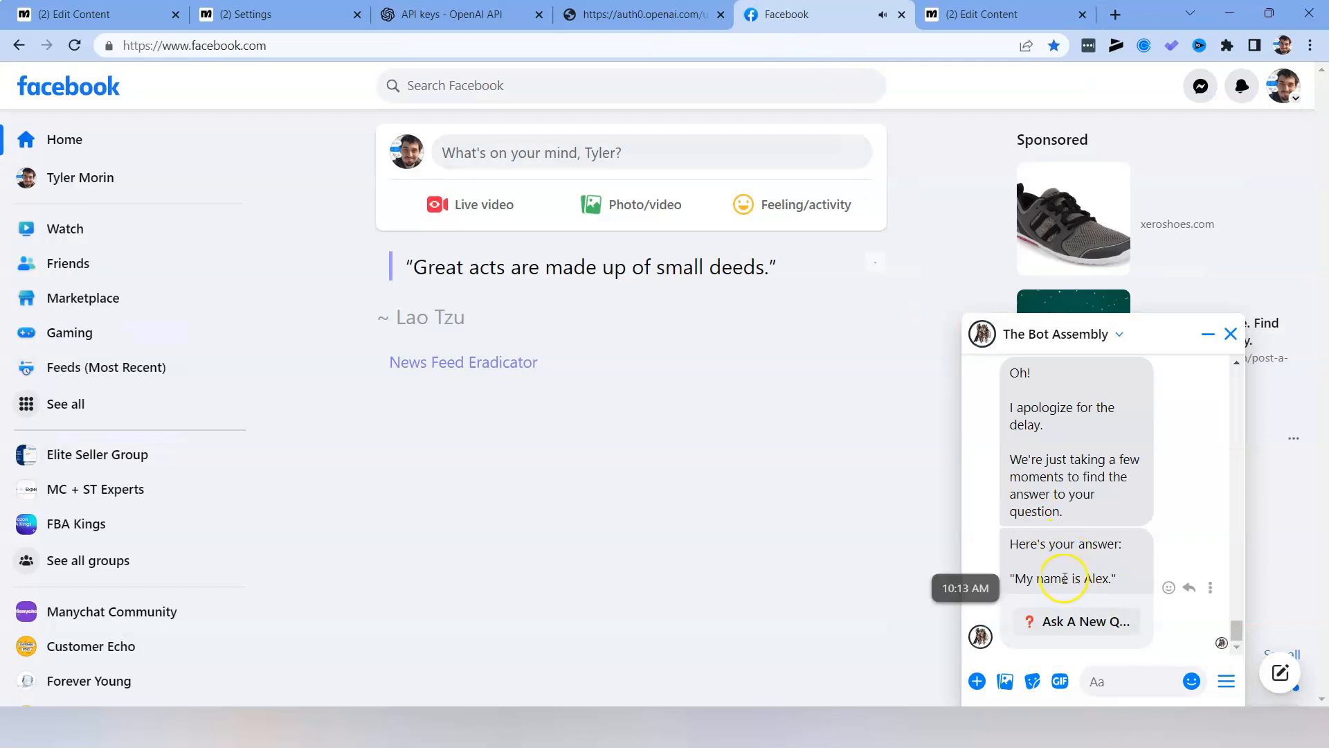
pyautogui.moveTo(1075, 584); pyautogui.dragTo(1110, 582)
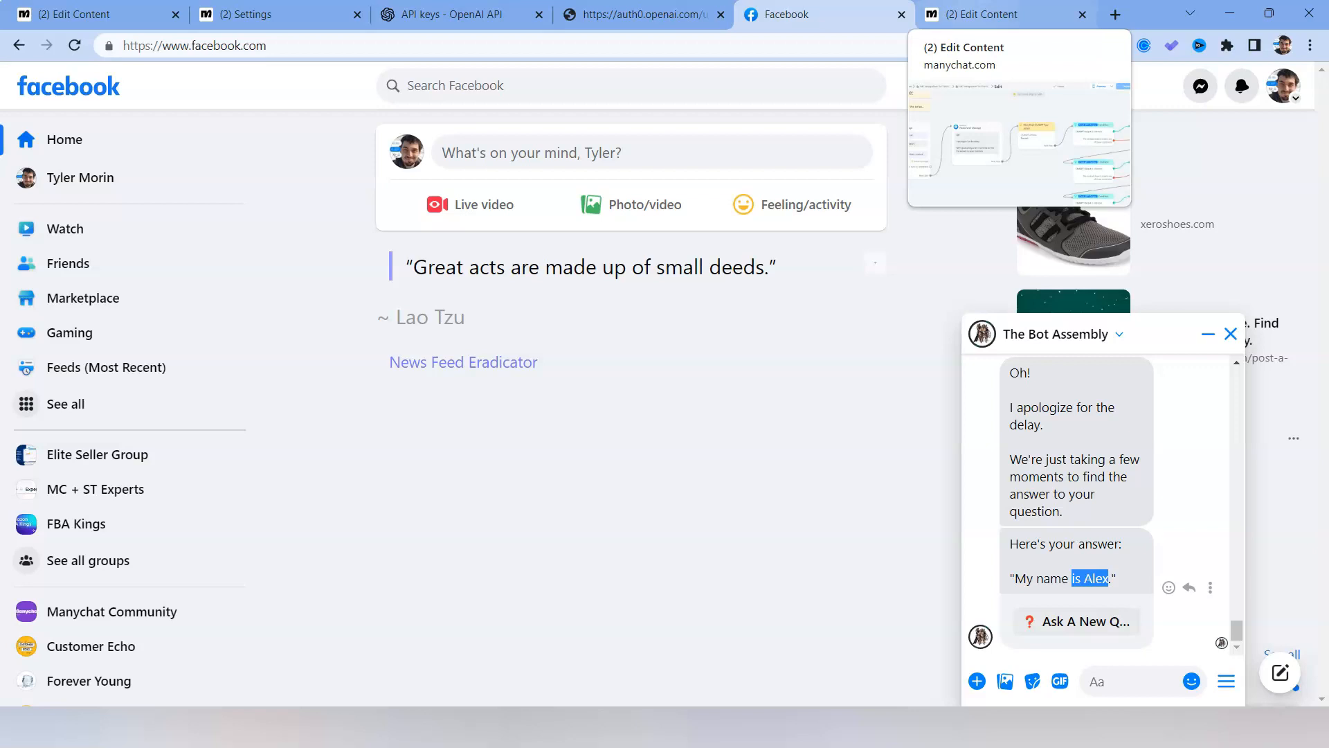
# Review the published Manychat flow from its trigger through the ChatGPT Output conditions, delays, response message and error message.
pyautogui.click(983, 14)
pyautogui.scroll(-5, 816, 267)
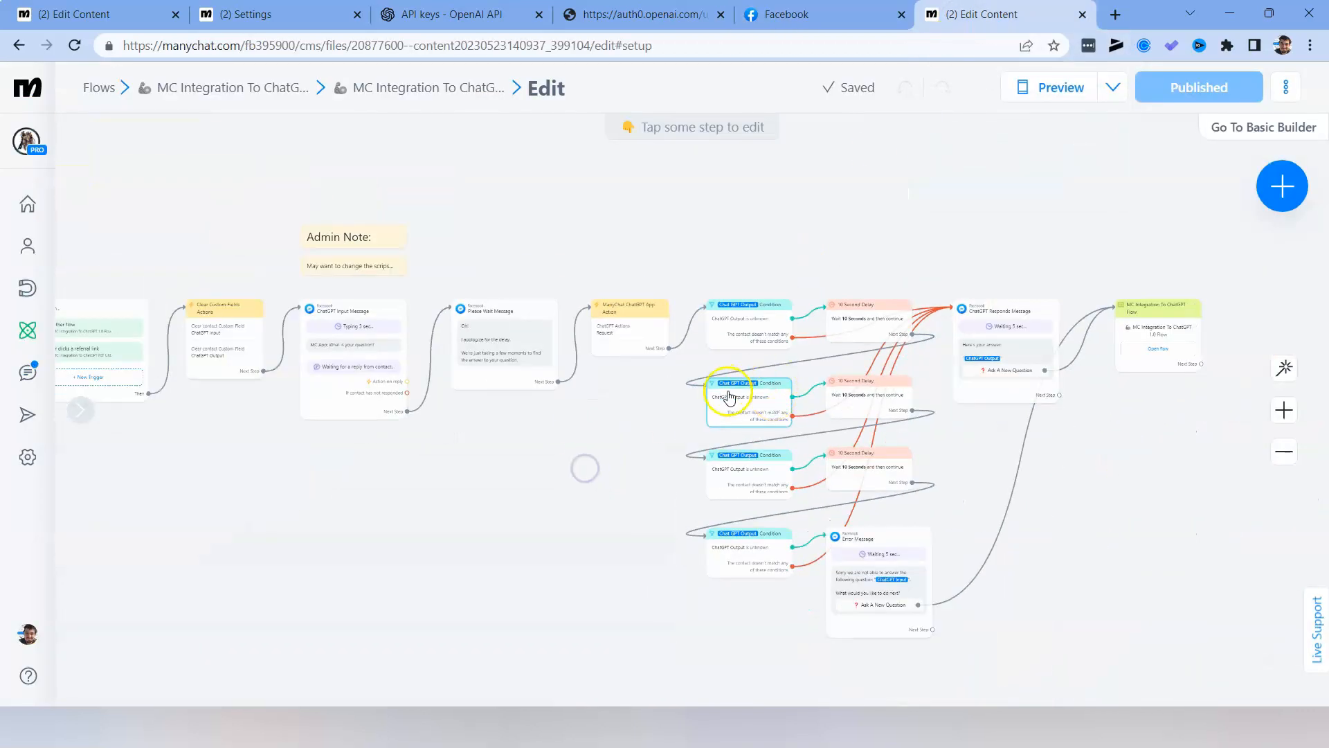
pyautogui.moveTo(509, 525); pyautogui.dragTo(645, 552)
pyautogui.click(715, 385)
pyautogui.moveTo(653, 496); pyautogui.dragTo(588, 484)
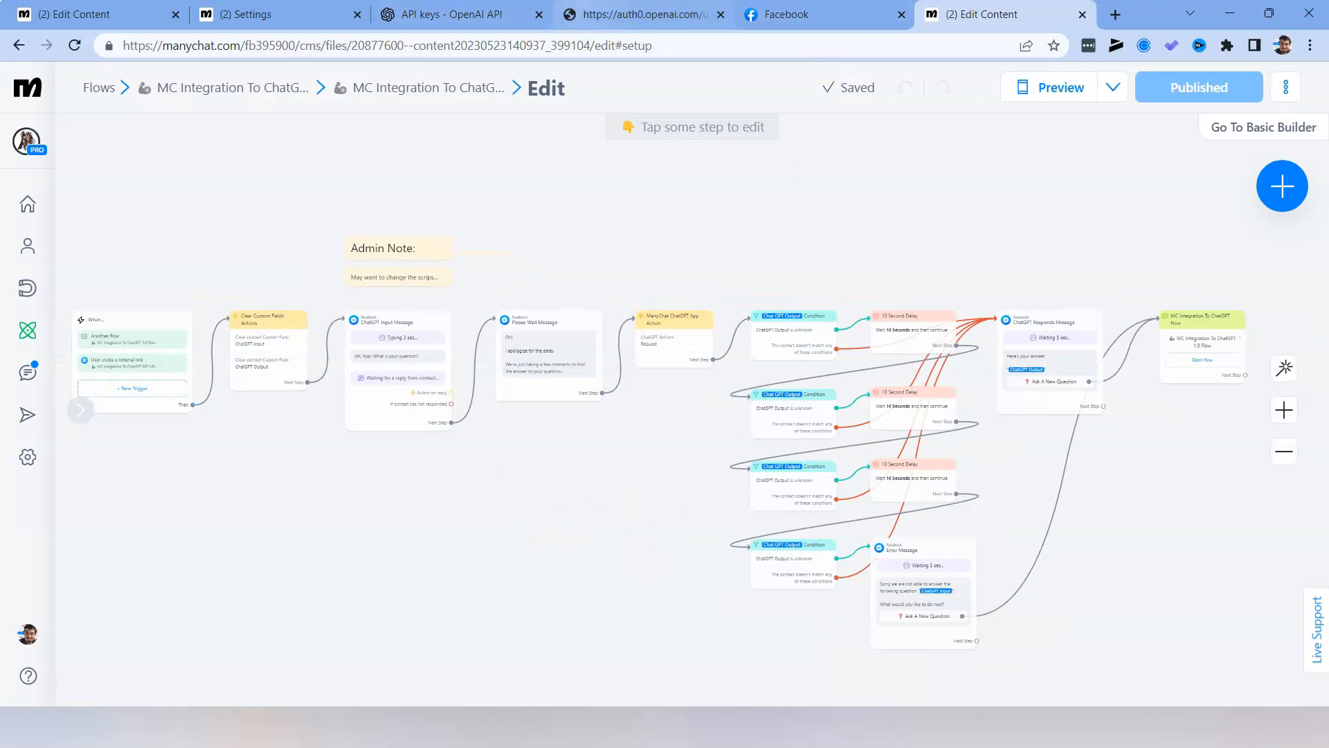
pyautogui.moveTo(285, 453); pyautogui.dragTo(463, 427)
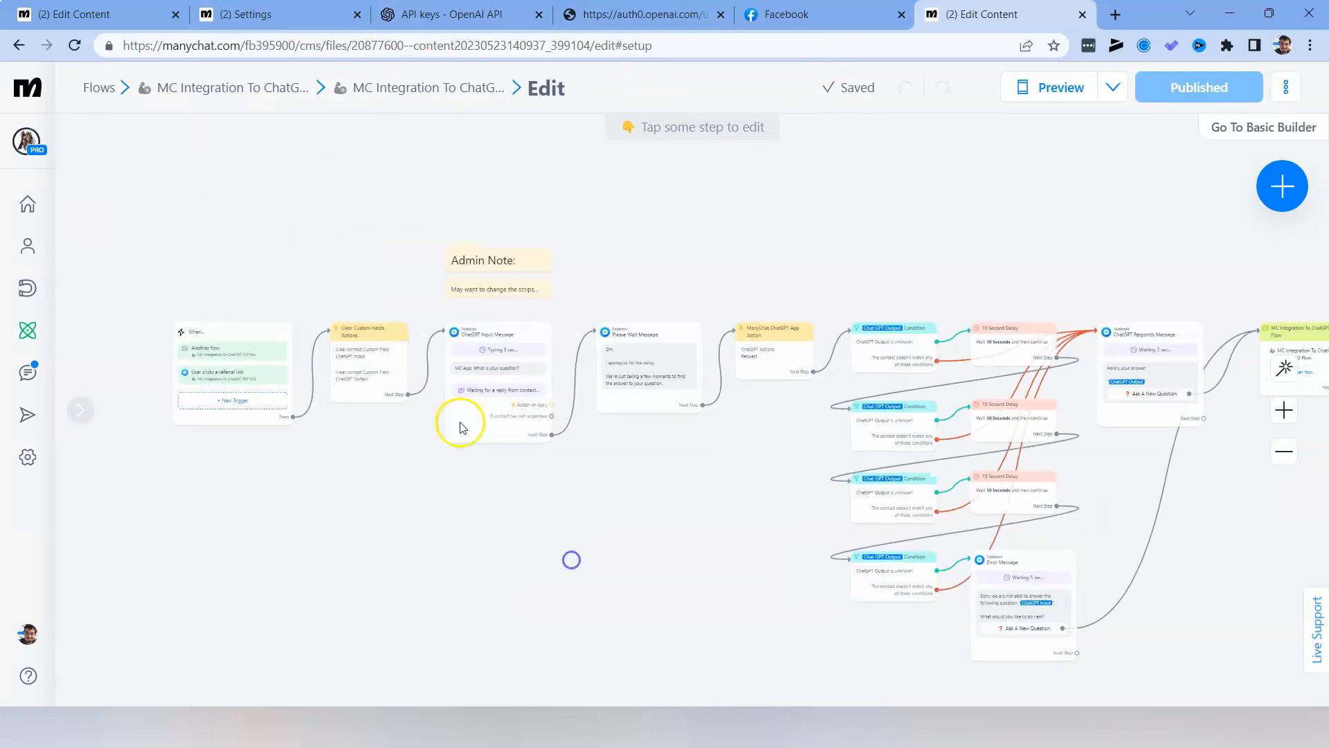
pyautogui.moveTo(745, 533); pyautogui.dragTo(677, 513)
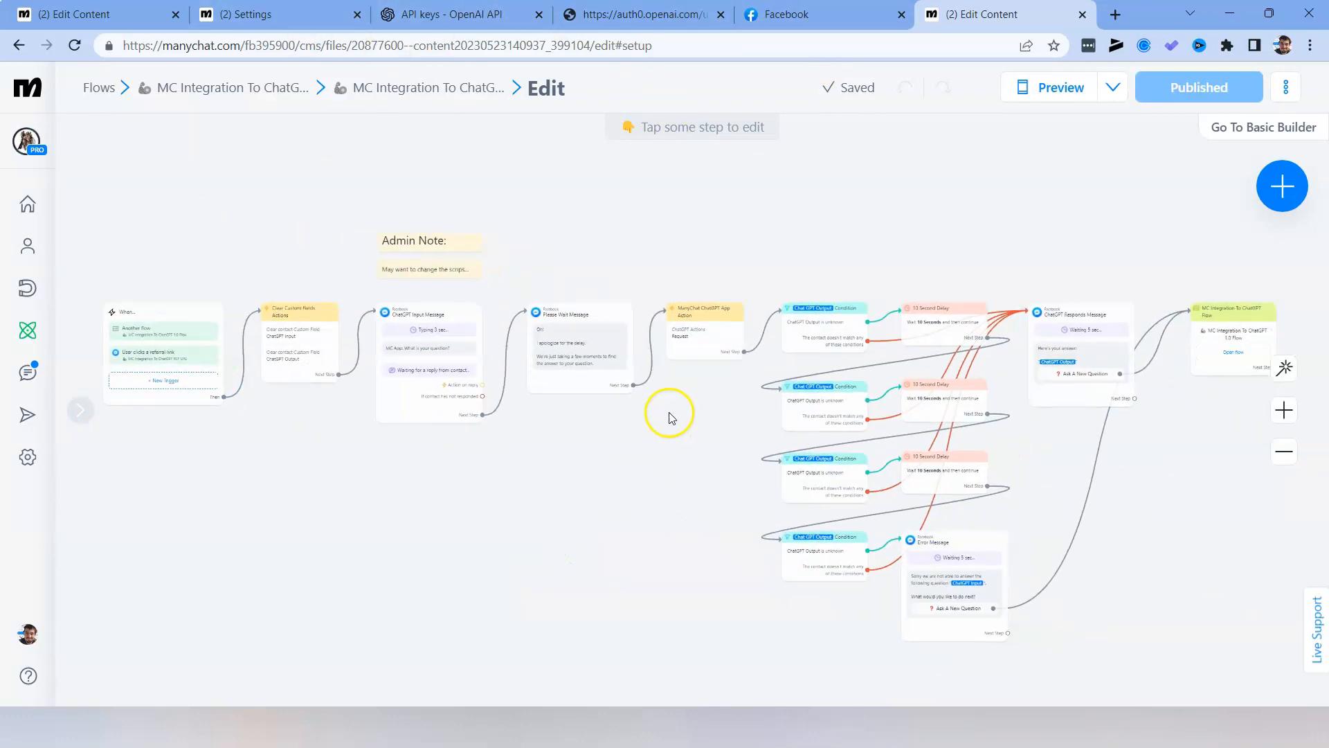
pyautogui.moveTo(588, 432); pyautogui.dragTo(625, 436)
pyautogui.scroll(1, 626, 437)
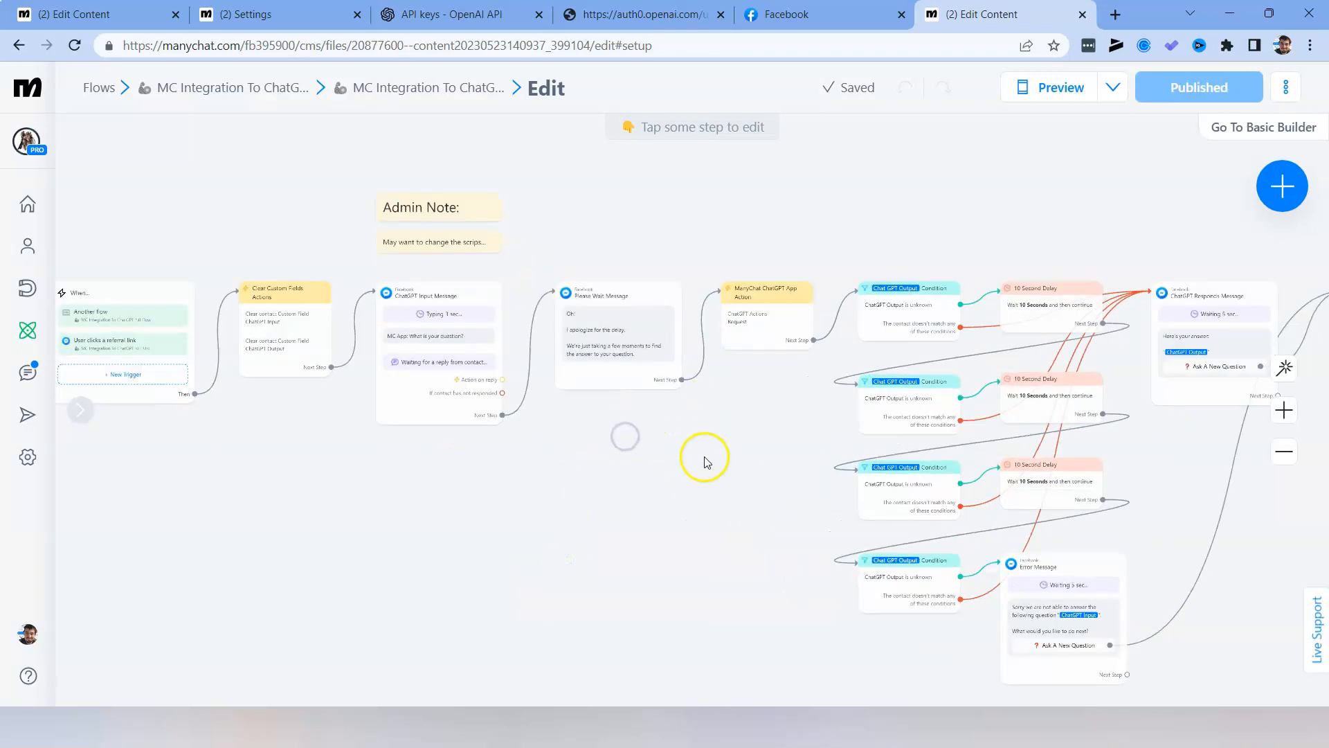
pyautogui.moveTo(700, 465); pyautogui.dragTo(601, 479)
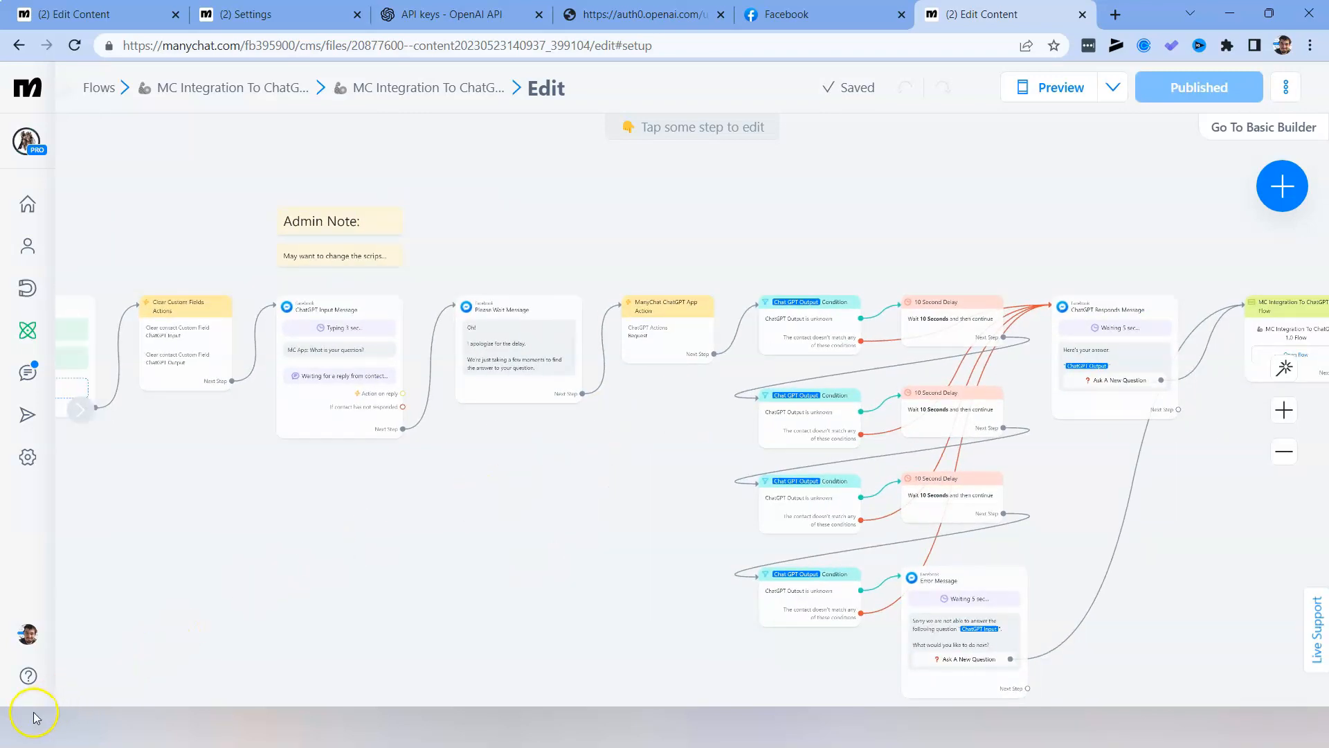